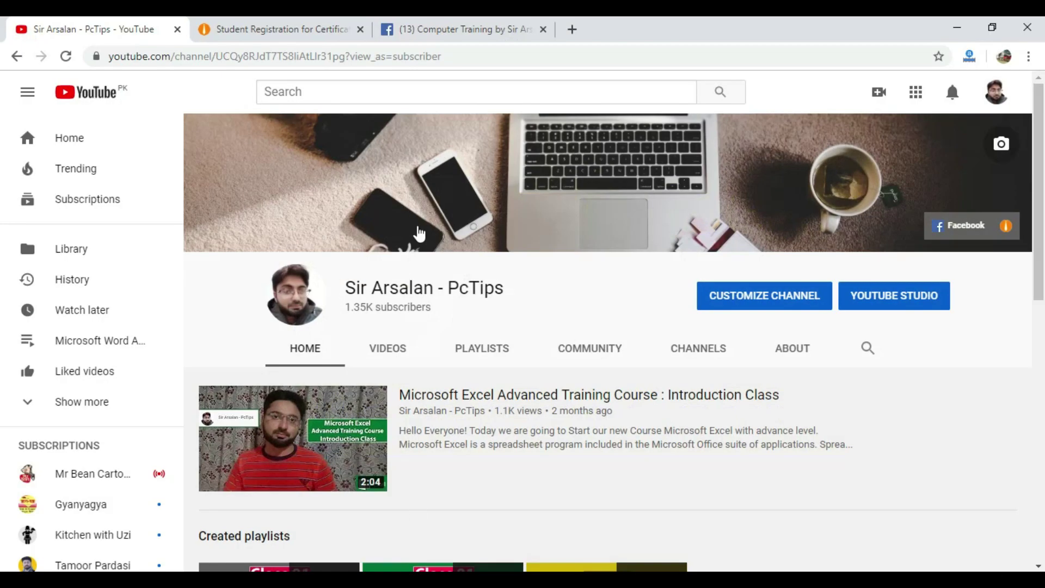
- Leave the YouTube channel page for the Student Registration for Certificate page
{"action": "left_click_drag", "start_coordinate": [344, 287], "coordinate": [511, 293]}
{"action": "left_click", "coordinate": [551, 297]}
{"action": "left_click", "coordinate": [241, 21]}
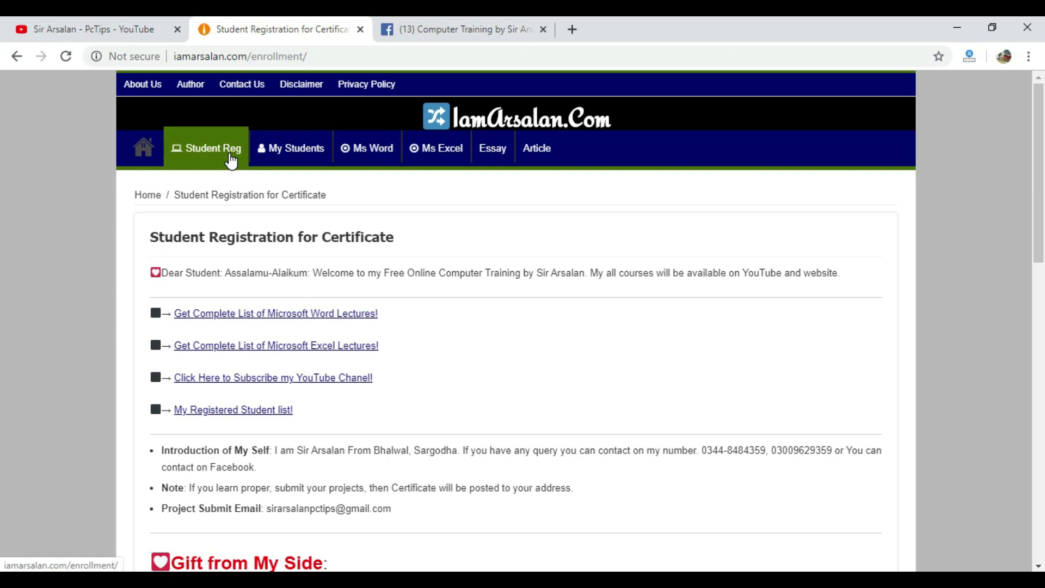
- Switch to the Facebook 'Computer Training' page
{"action": "left_click", "coordinate": [475, 30]}
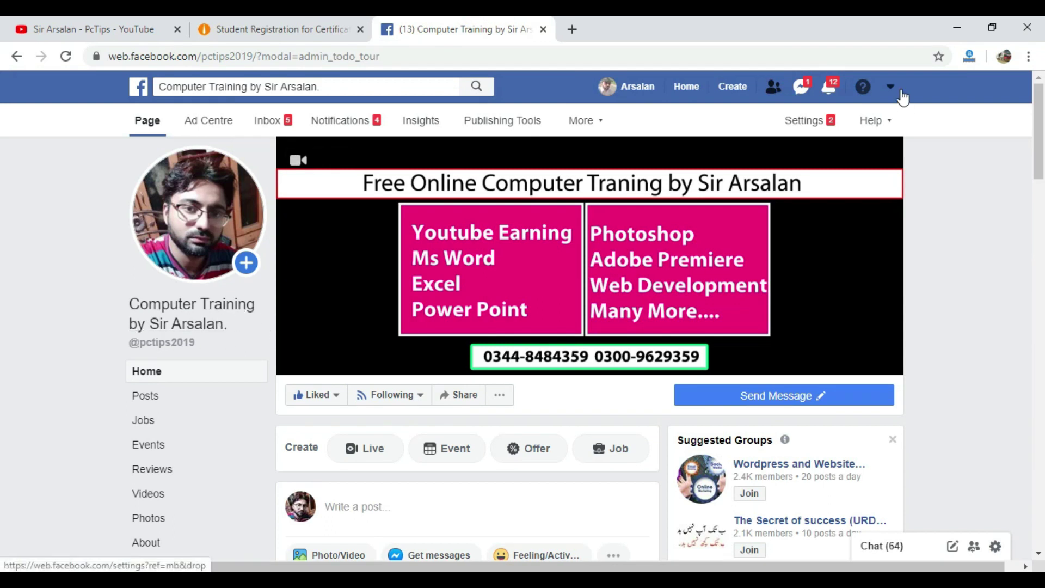
- Bring up the 'biotechnology new' document in Word
{"action": "left_click", "coordinate": [1024, 28]}
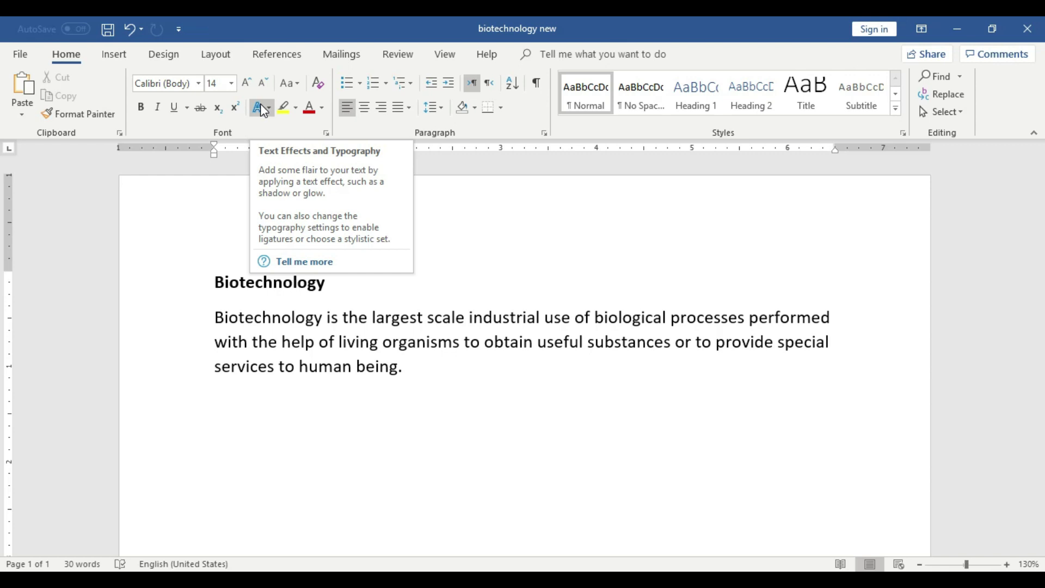
- Select the Biotechnology heading and browse the text effects gallery without applying anything
{"action": "left_click", "coordinate": [434, 367]}
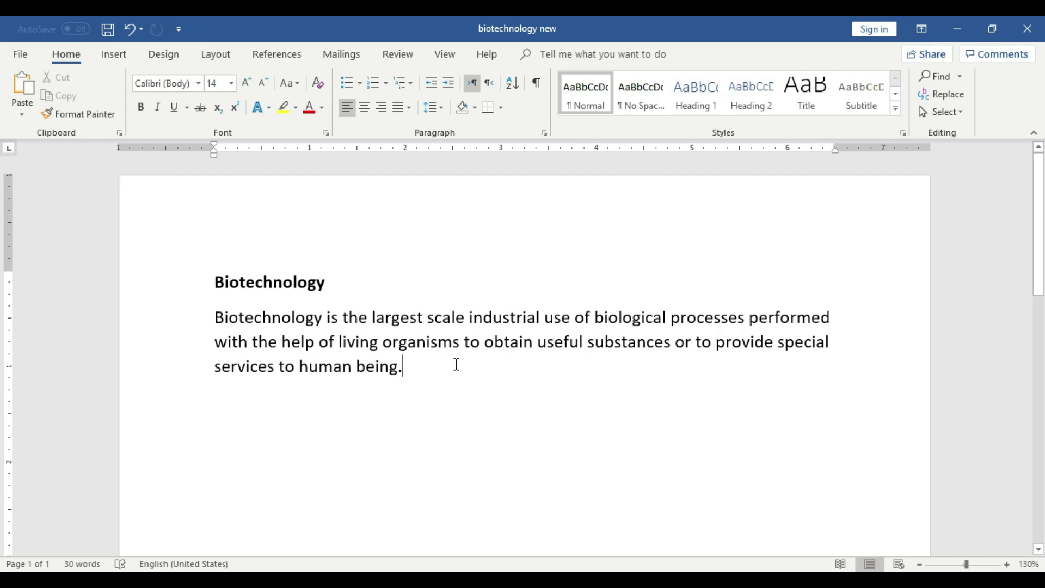
{"action": "left_click", "coordinate": [248, 279]}
{"action": "mouse_move", "coordinate": [218, 279]}
{"action": "left_mouse_down"}
{"action": "mouse_move", "coordinate": [326, 283]}
{"action": "mouse_move", "coordinate": [213, 290]}
{"action": "left_mouse_up"}
{"action": "left_click", "coordinate": [317, 296]}
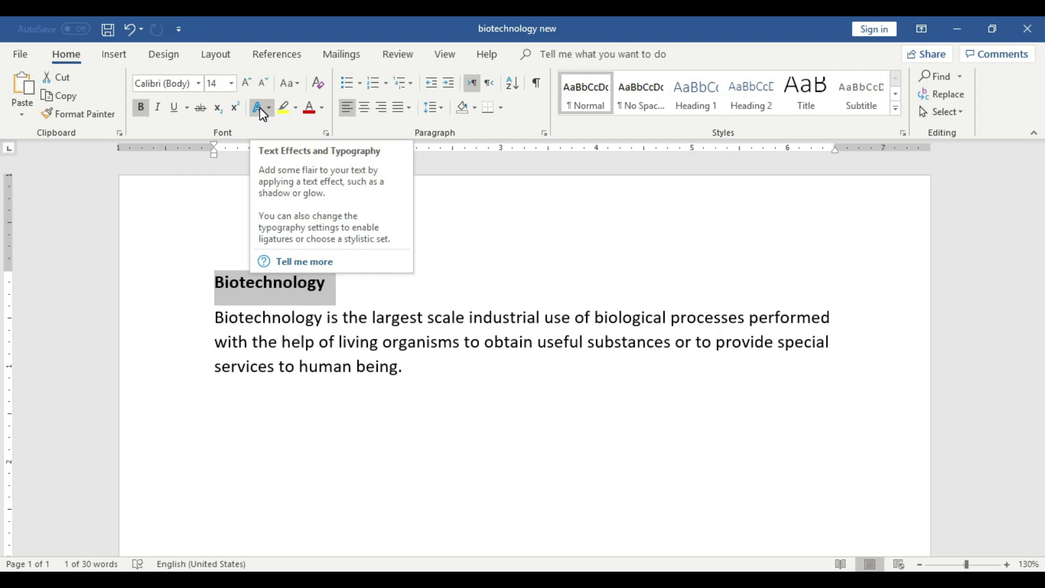
{"action": "left_click", "coordinate": [262, 111]}
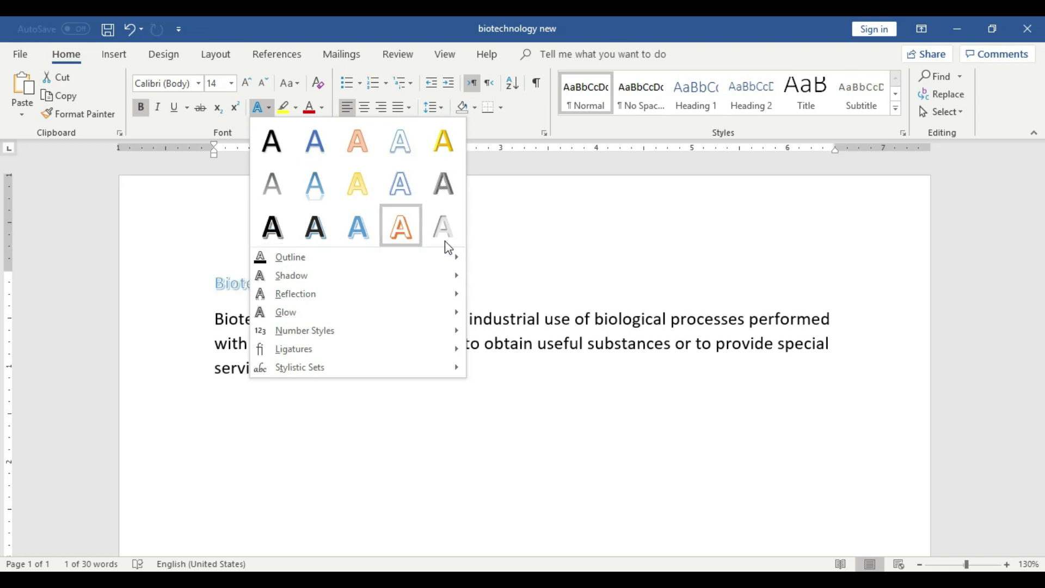
{"action": "left_click", "coordinate": [383, 472]}
- Add a new line after 'being.' containing the author's full name
{"action": "left_click", "coordinate": [429, 375]}
{"action": "key", "text": "Return"}
{"action": "type", "text": "Arsalan Mukhtar"}
- Grow the name line to 72 pt, shrink it to 48 pt, and centre it
{"action": "left_click", "coordinate": [378, 445]}
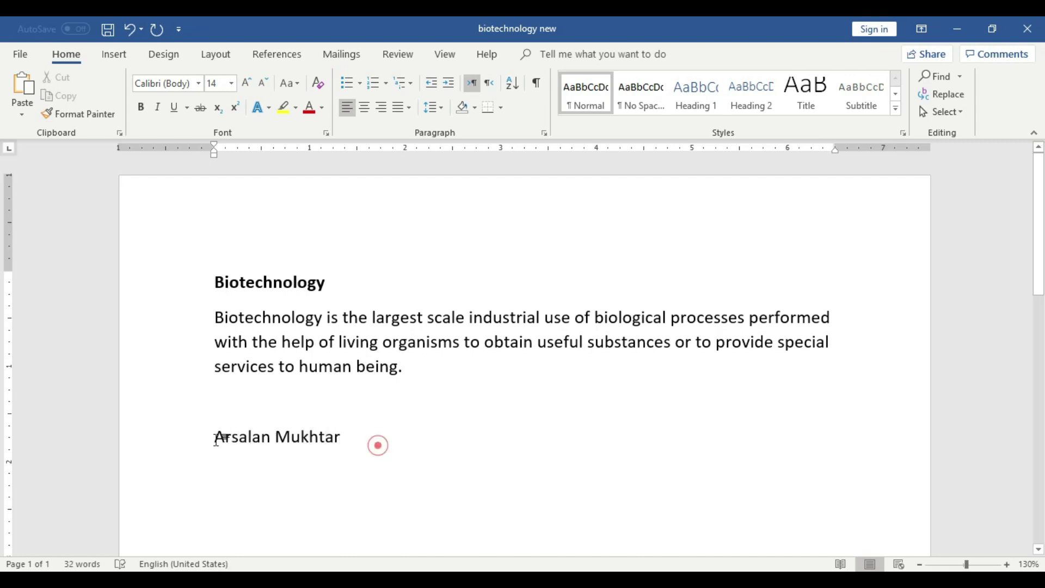
{"action": "left_click_drag", "start_coordinate": [216, 440], "coordinate": [343, 440]}
{"action": "left_click", "coordinate": [251, 82]}
{"action": "left_click", "coordinate": [250, 82]}
{"action": "left_click", "coordinate": [250, 81]}
{"action": "left_click", "coordinate": [250, 82]}
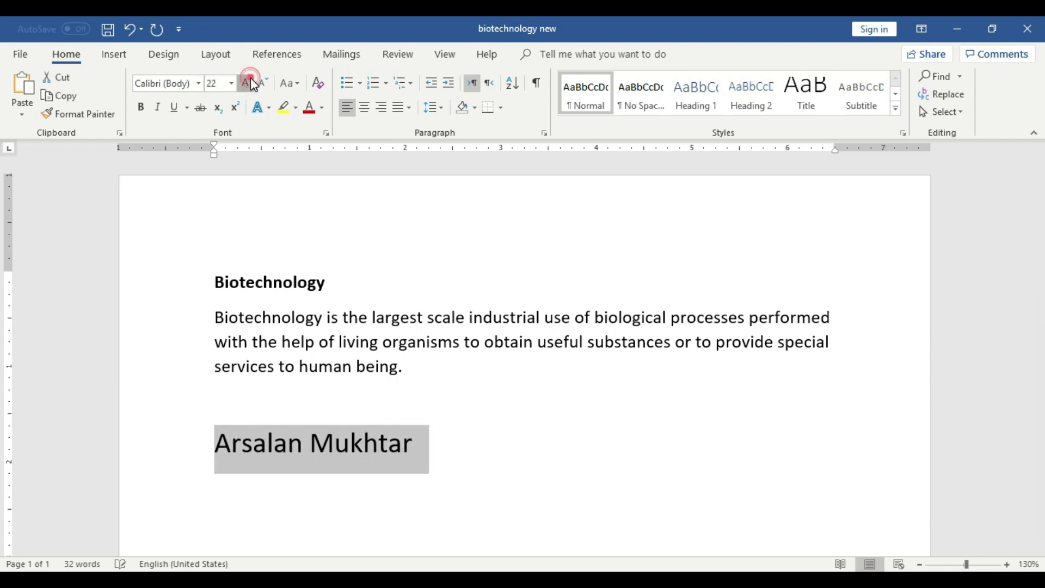
{"action": "left_click", "coordinate": [250, 83]}
{"action": "left_click", "coordinate": [251, 82]}
{"action": "left_click", "coordinate": [251, 83]}
{"action": "left_click", "coordinate": [250, 82]}
{"action": "left_click", "coordinate": [250, 82]}
{"action": "left_click", "coordinate": [250, 83]}
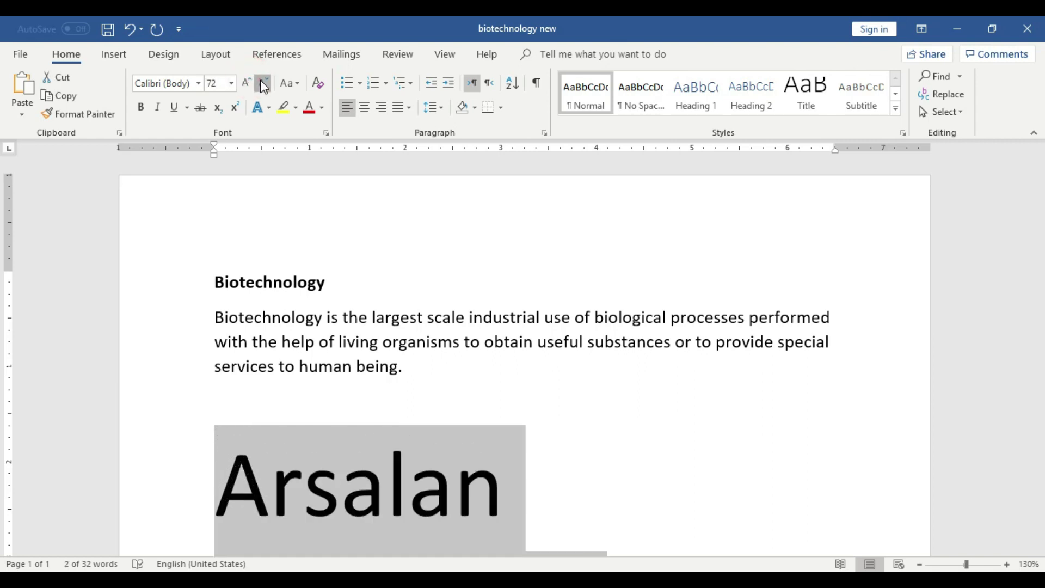
{"action": "left_click", "coordinate": [264, 83]}
{"action": "left_click", "coordinate": [364, 107]}
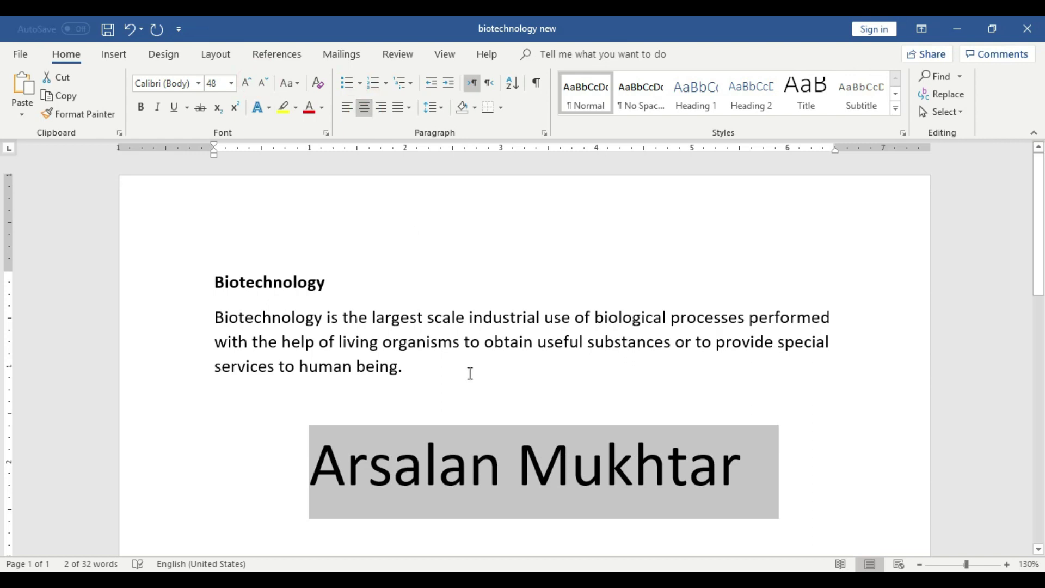
- Reselect the whole centred name line
{"action": "left_click", "coordinate": [470, 374]}
{"action": "scroll", "coordinate": [468, 372], "scroll_direction": "down", "scroll_amount": 3}
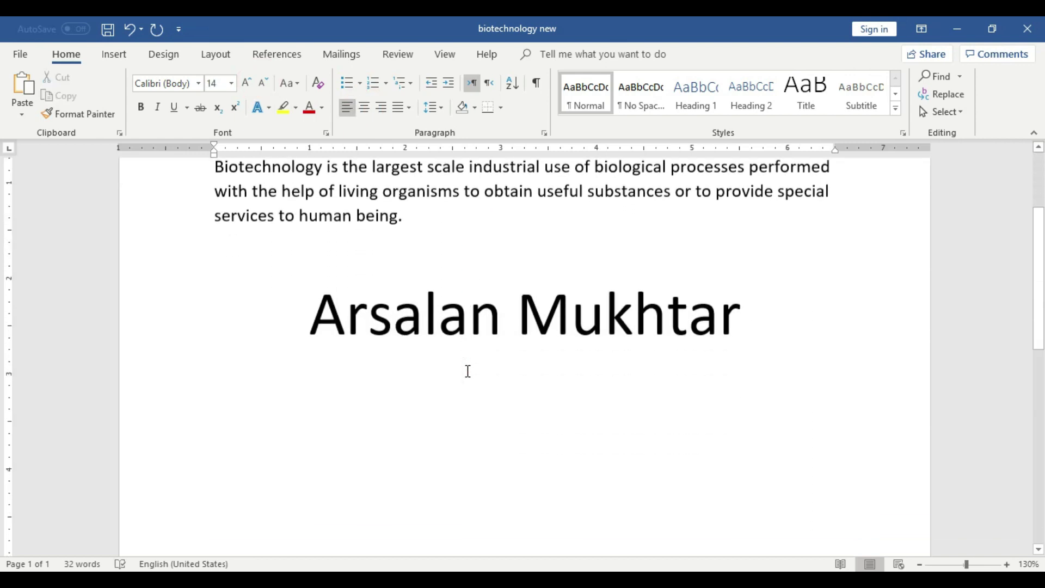
{"action": "scroll", "coordinate": [469, 372], "scroll_direction": "up", "scroll_amount": 3}
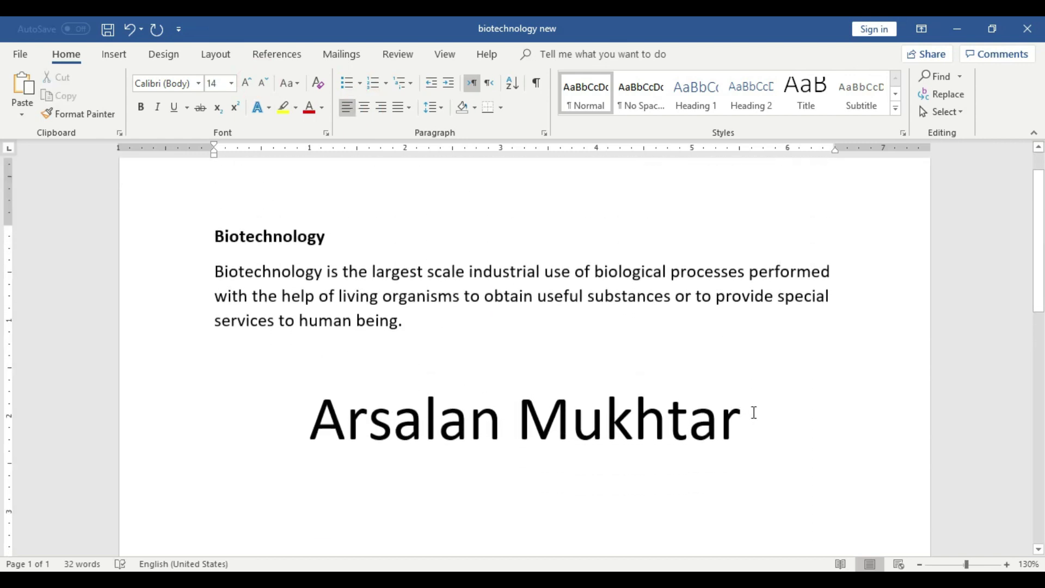
{"action": "left_click_drag", "start_coordinate": [755, 412], "coordinate": [291, 408]}
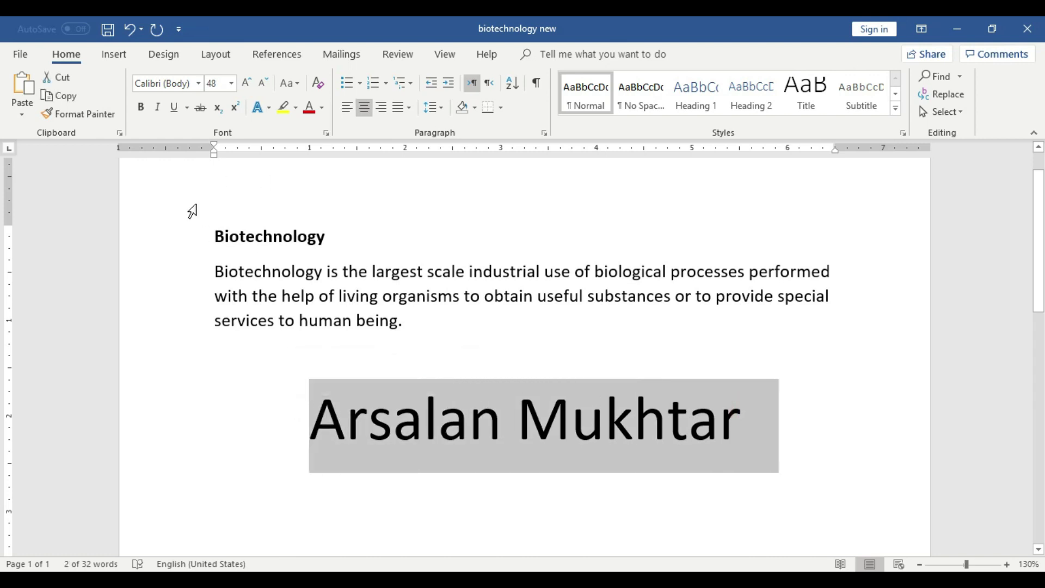
- Apply the 'Fill: Blue, Accent color 1; Shadow' text effect to the name line
{"action": "left_click", "coordinate": [270, 107]}
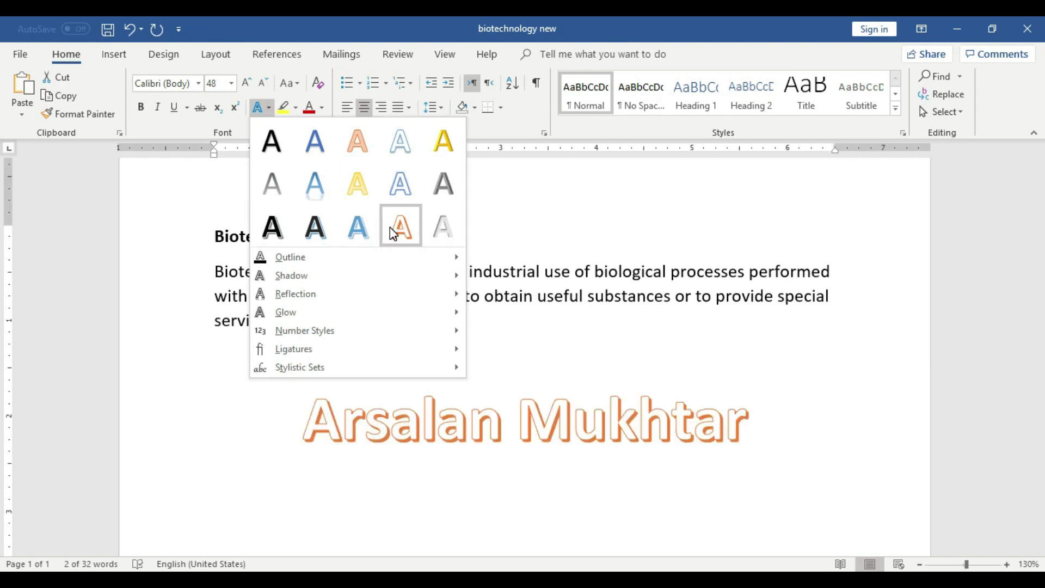
{"action": "left_click", "coordinate": [315, 142]}
{"action": "left_click_drag", "start_coordinate": [335, 237], "coordinate": [213, 237]}
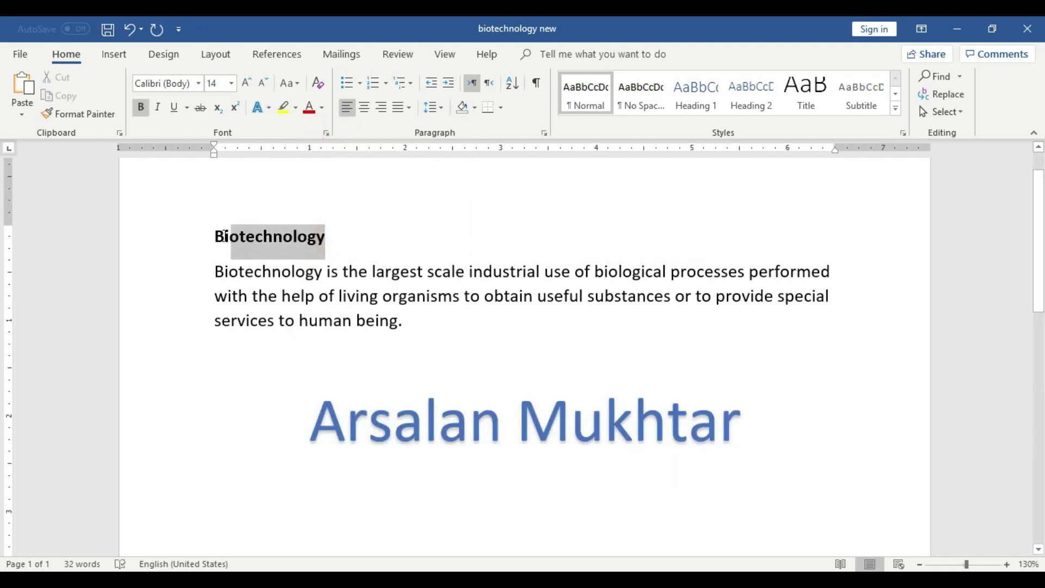
- Apply 'Fill: Blue, Accent color 1; Shadow' to the Biotechnology heading
{"action": "left_click", "coordinate": [264, 109]}
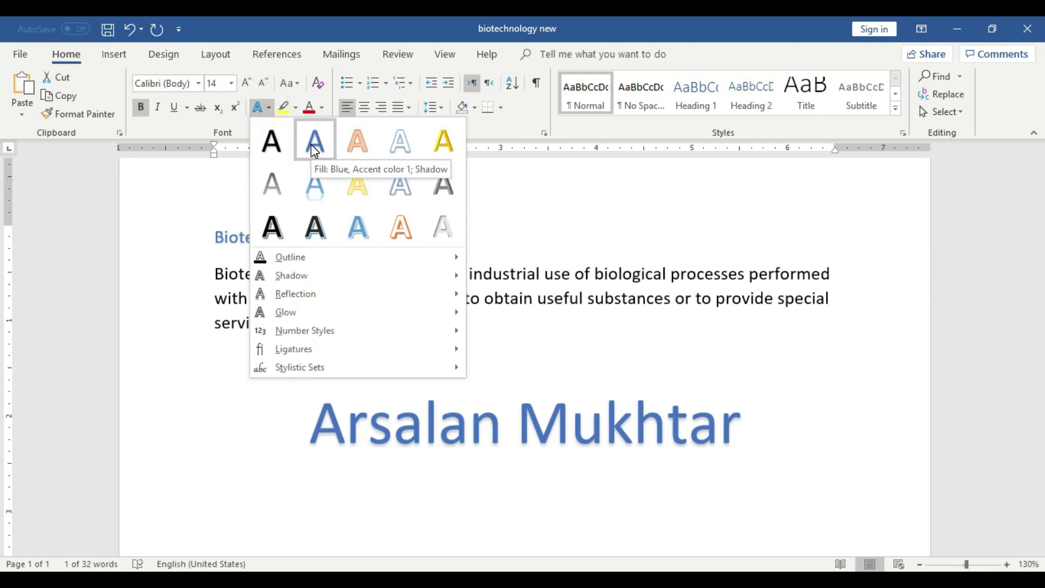
{"action": "left_click", "coordinate": [315, 142]}
{"action": "left_click_drag", "start_coordinate": [334, 237], "coordinate": [215, 235]}
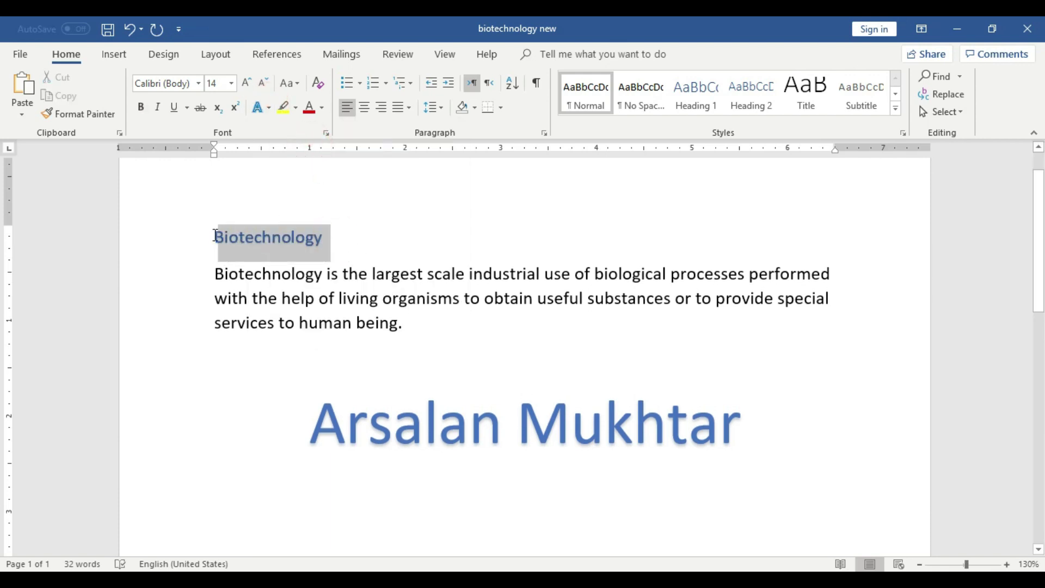
- Underline the Biotechnology heading
{"action": "left_click", "coordinate": [185, 107]}
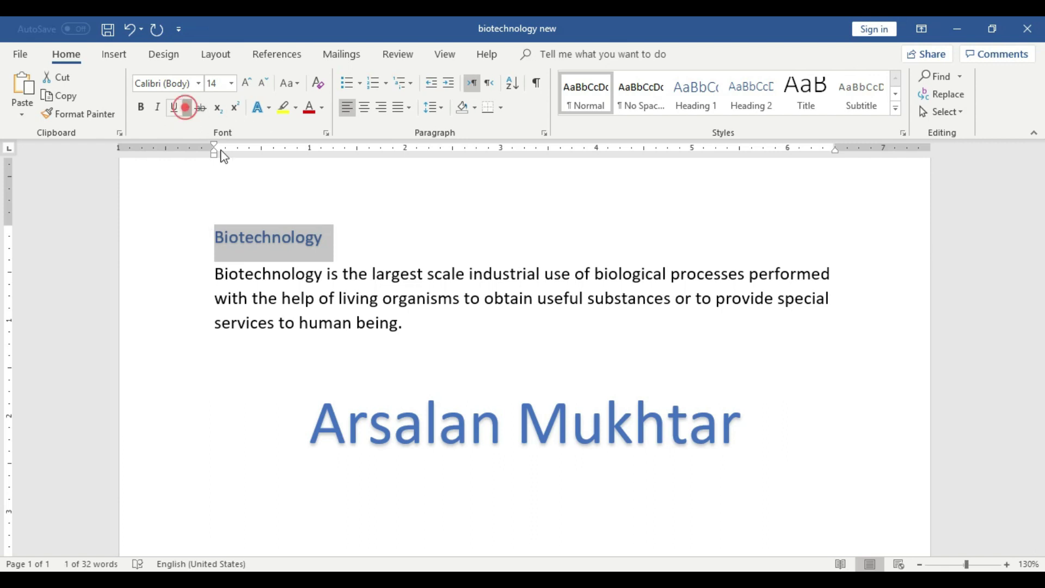
{"action": "left_click", "coordinate": [388, 228]}
{"action": "left_click", "coordinate": [174, 107]}
{"action": "left_click", "coordinate": [385, 229]}
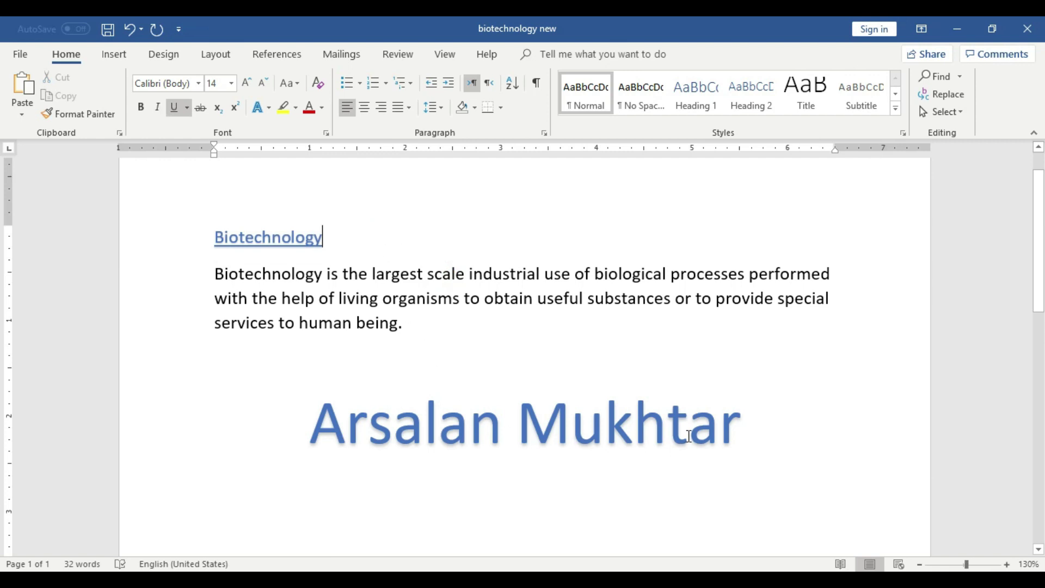
{"action": "left_click_drag", "start_coordinate": [741, 427], "coordinate": [275, 427]}
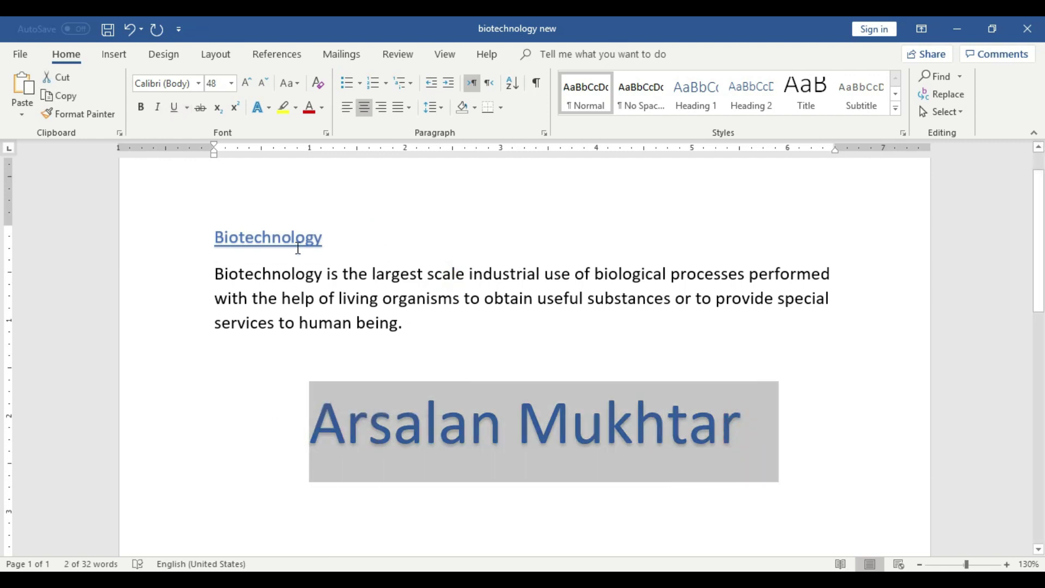
- Paste a duplicate of the styled name on a new line below the original
{"action": "left_click", "coordinate": [416, 386]}
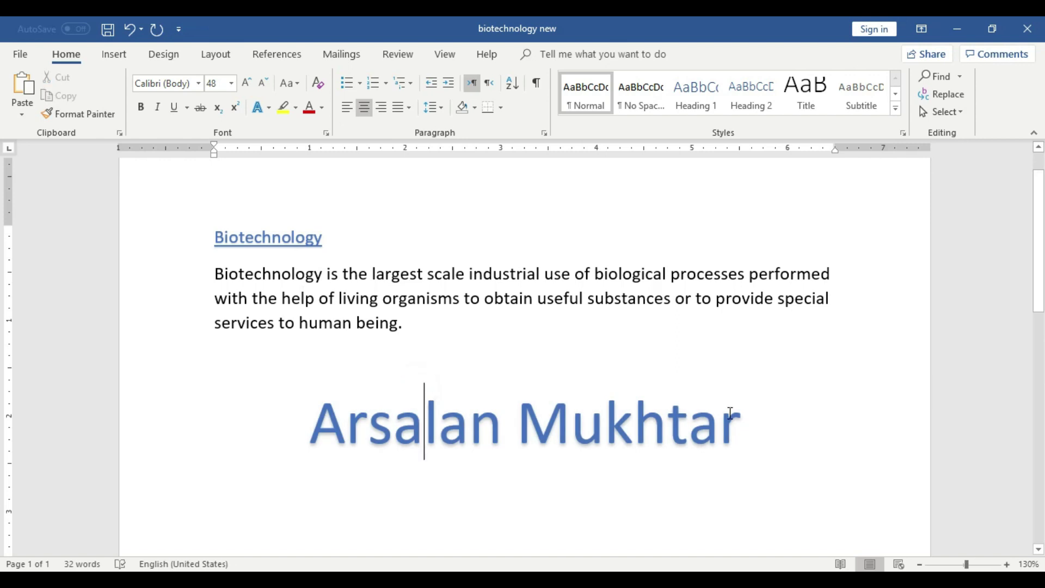
{"action": "left_click_drag", "start_coordinate": [744, 423], "coordinate": [305, 427]}
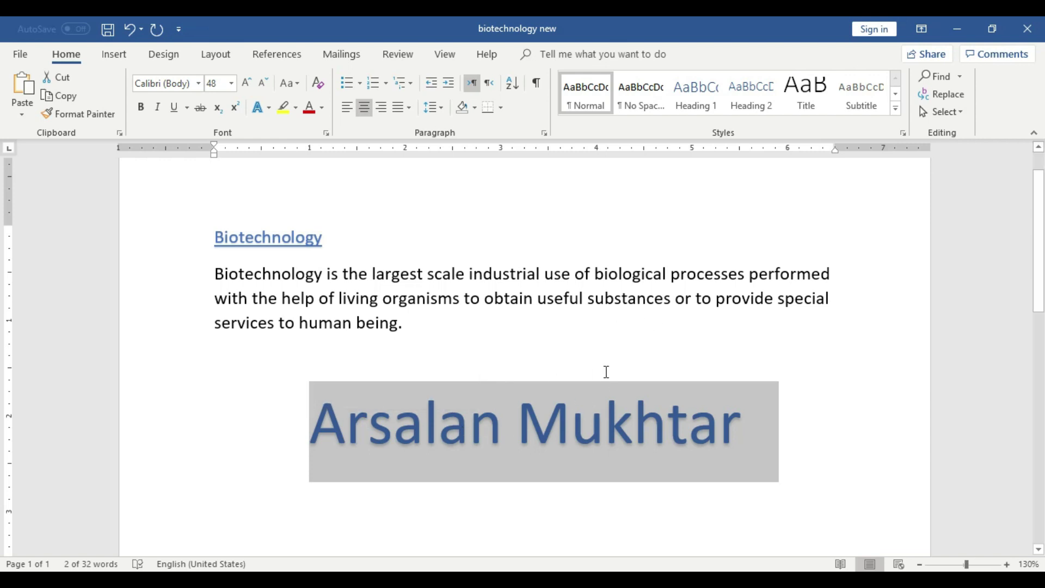
{"action": "left_click_drag", "start_coordinate": [741, 426], "coordinate": [349, 429]}
{"action": "key", "text": "ctrl+c"}
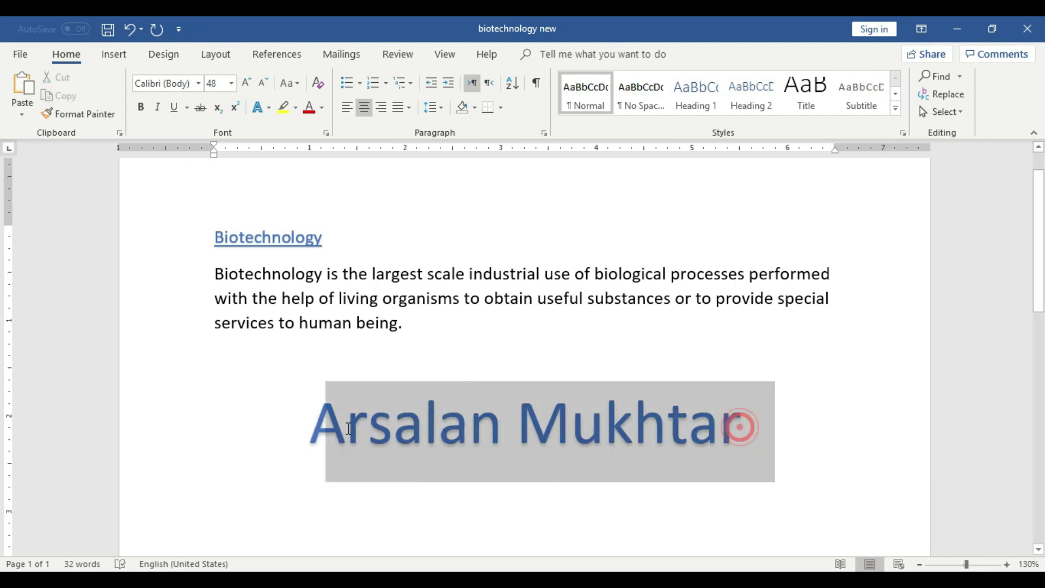
{"action": "left_click_drag", "start_coordinate": [748, 427], "coordinate": [395, 428]}
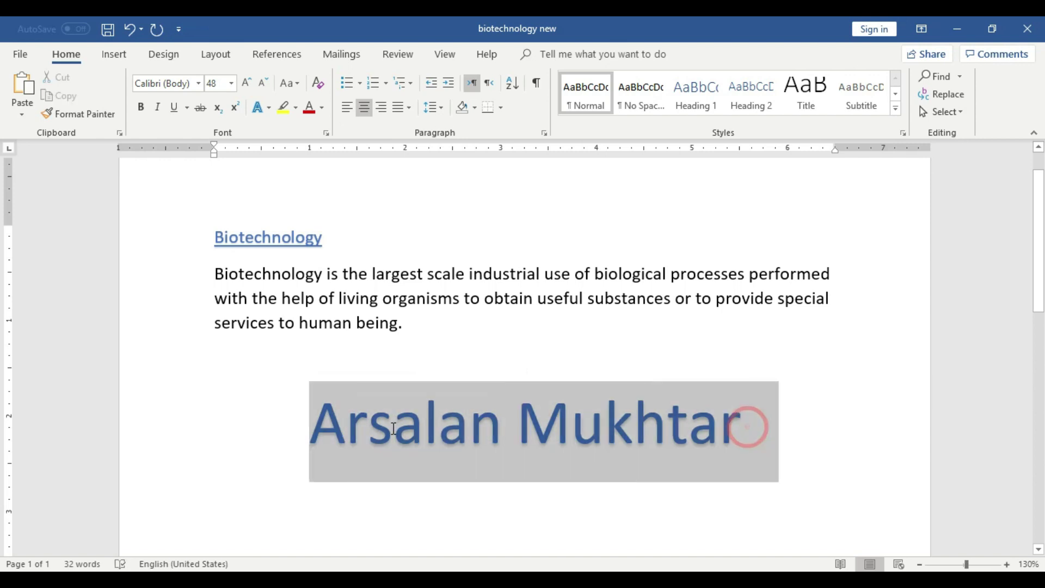
{"action": "scroll", "coordinate": [426, 459], "scroll_direction": "down", "scroll_amount": 3}
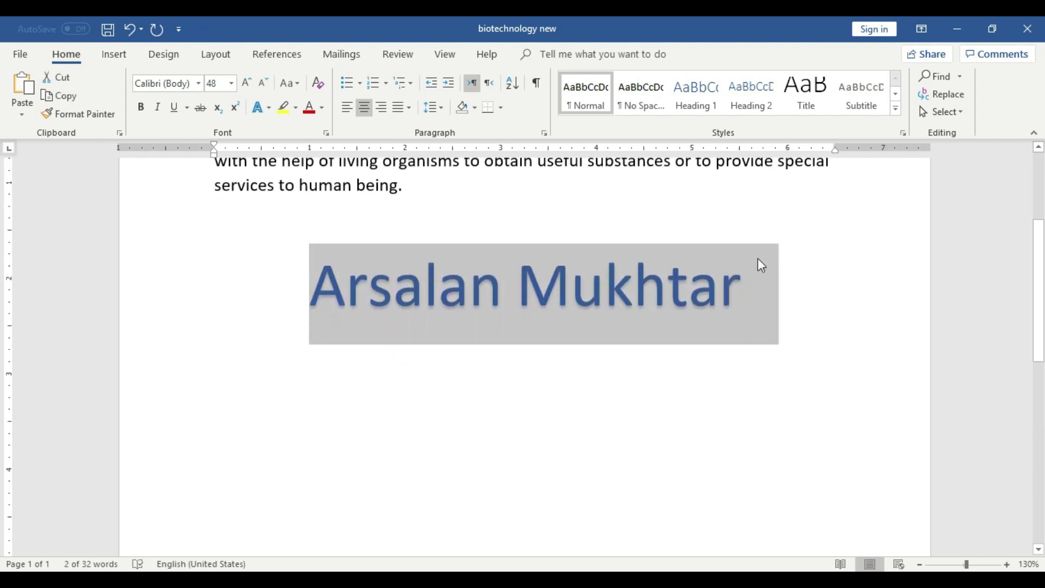
{"action": "left_click", "coordinate": [761, 272]}
{"action": "key", "text": "Return"}
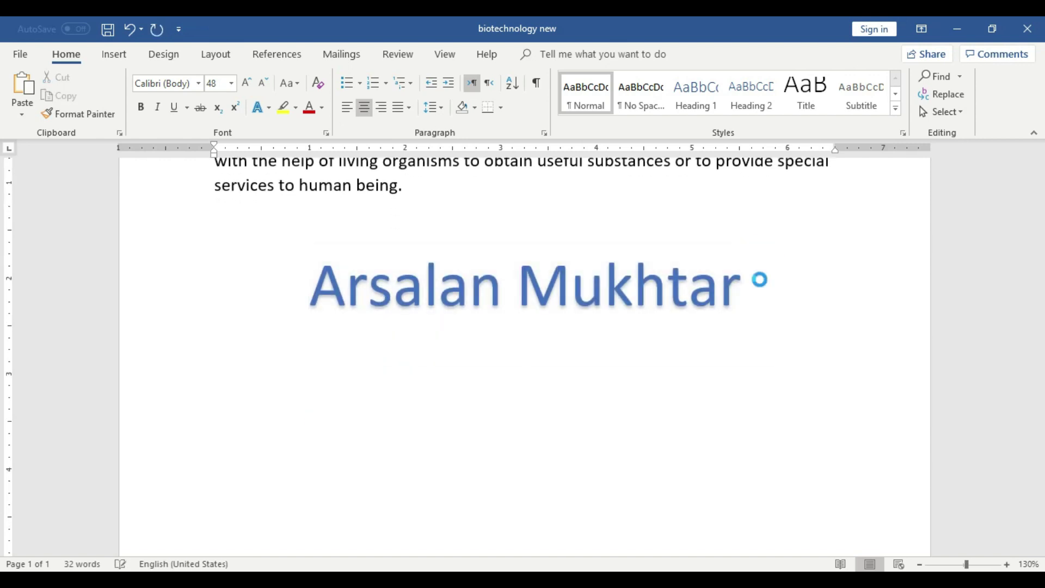
{"action": "key", "text": "ctrl+v"}
{"action": "left_click_drag", "start_coordinate": [751, 384], "coordinate": [308, 385]}
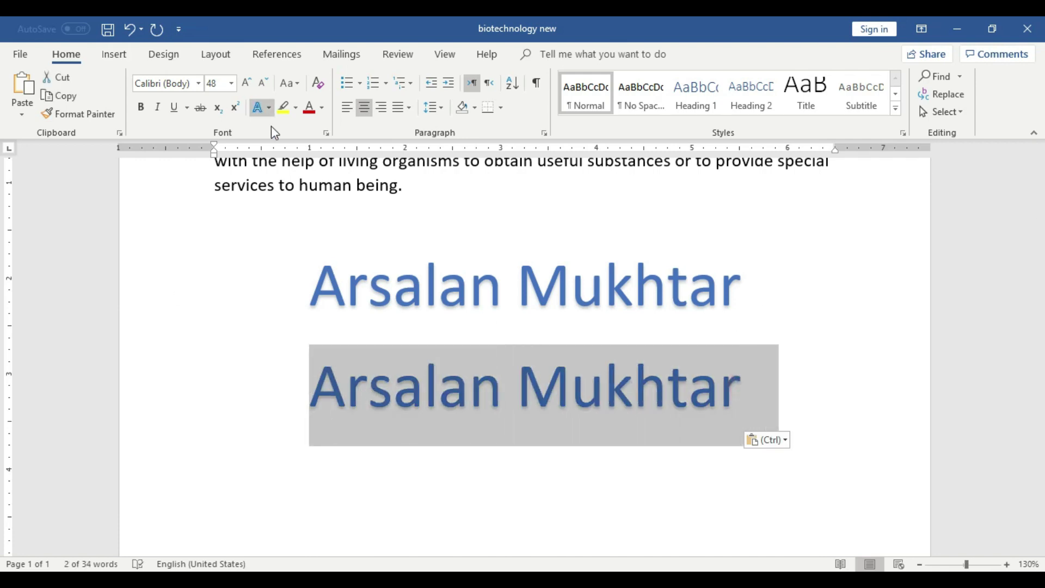
- Give the pasted name an outline colour from the text effects gallery
{"action": "left_click", "coordinate": [270, 108]}
{"action": "mouse_move", "coordinate": [289, 257]}
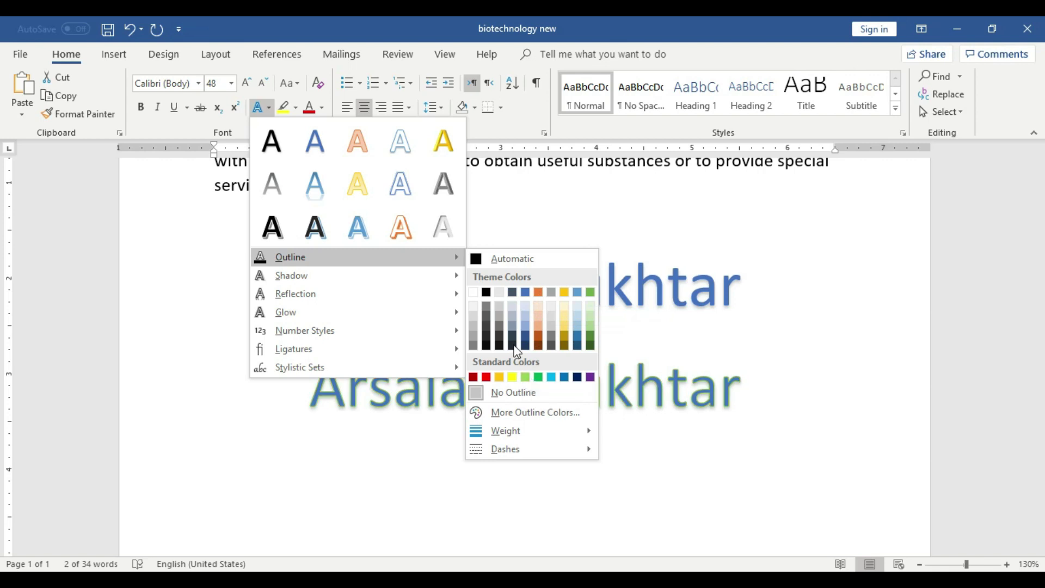
{"action": "left_click", "coordinate": [591, 337]}
{"action": "key", "text": "ctrl+v"}
- Delete the surname from the second line, leaving only the first name
{"action": "left_click_drag", "start_coordinate": [761, 392], "coordinate": [311, 392]}
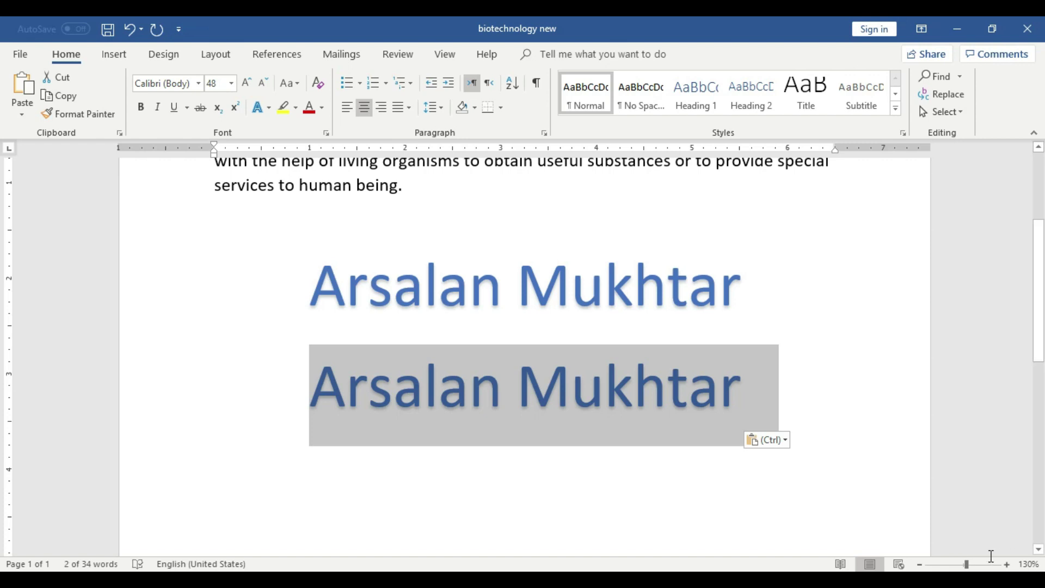
{"action": "left_click", "coordinate": [625, 400]}
{"action": "left_click_drag", "start_coordinate": [750, 390], "coordinate": [378, 392]}
{"action": "key", "text": "BackSpace"}
{"action": "key", "text": "BackSpace"}
{"action": "key", "text": "BackSpace"}
{"action": "key", "text": "BackSpace"}
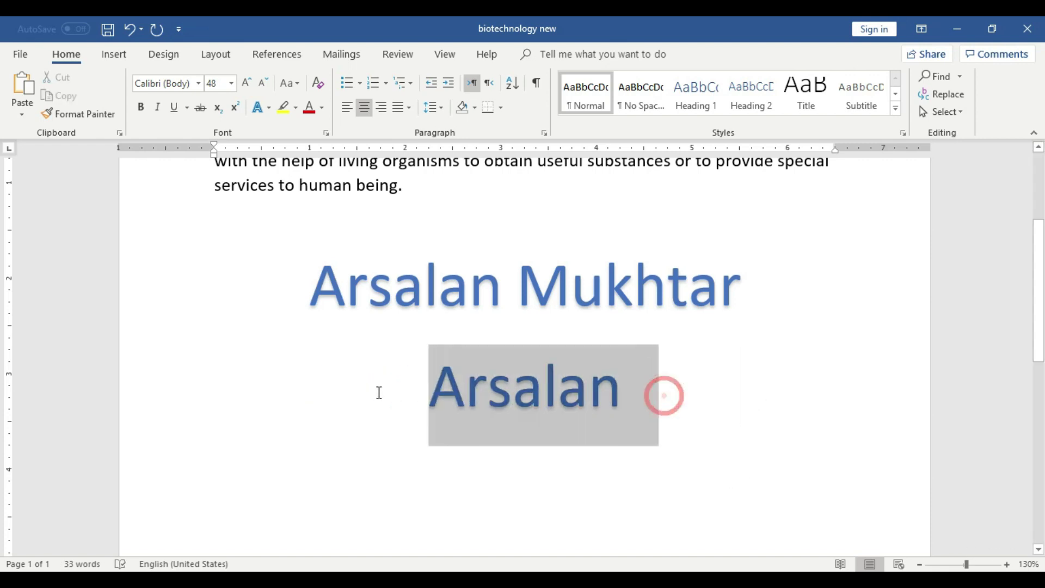
- Enlarge the standalone first name to 110 pt
{"action": "left_click", "coordinate": [247, 82]}
{"action": "left_click", "coordinate": [247, 82]}
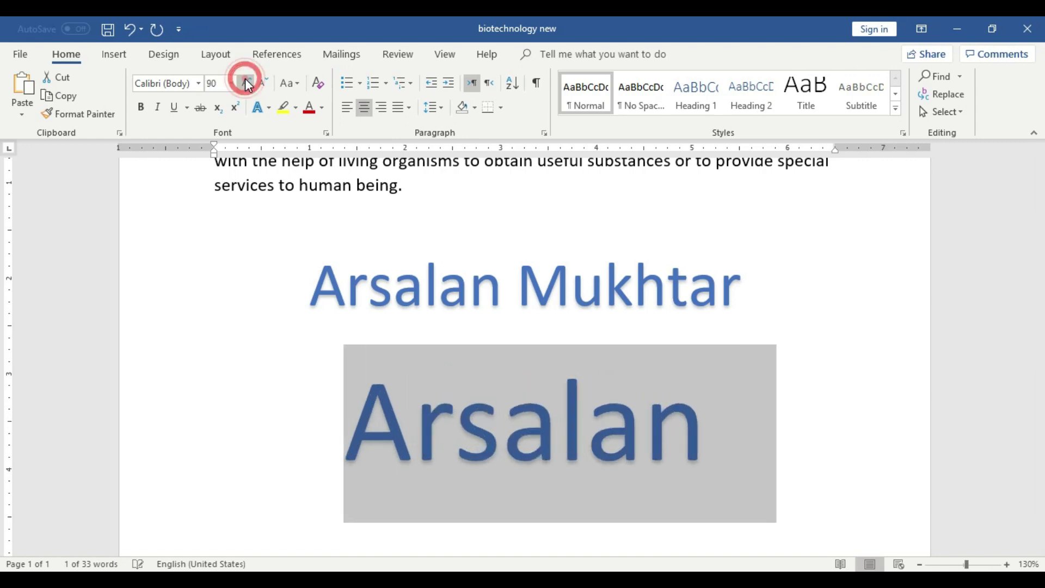
{"action": "left_click", "coordinate": [247, 82]}
{"action": "left_click", "coordinate": [247, 83]}
{"action": "left_click", "coordinate": [733, 443]}
- Give the 110 pt first name a red text outline
{"action": "scroll", "coordinate": [740, 431], "scroll_direction": "down", "scroll_amount": 2}
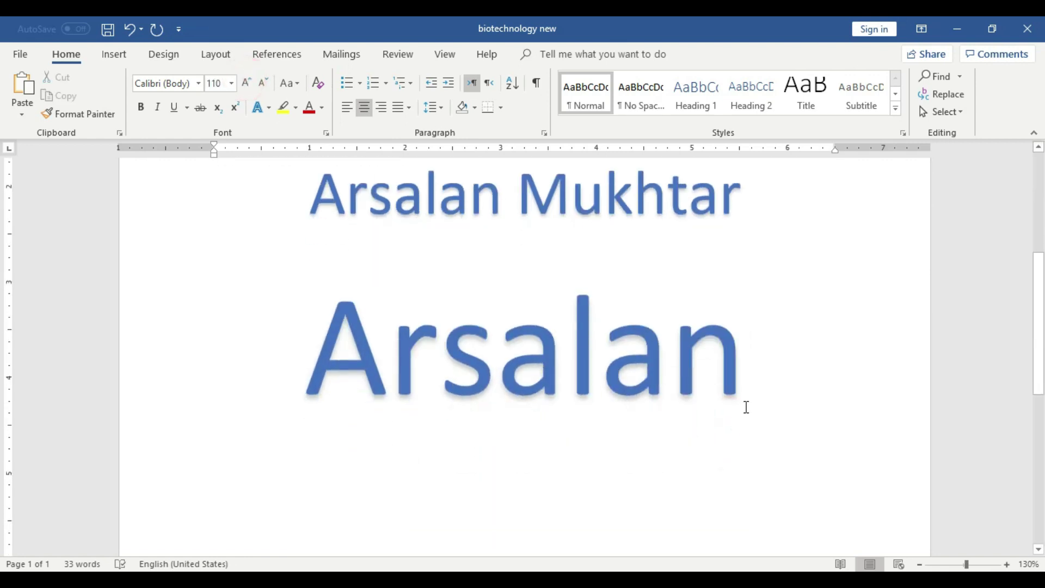
{"action": "left_click_drag", "start_coordinate": [757, 371], "coordinate": [395, 399]}
{"action": "left_click", "coordinate": [703, 427]}
{"action": "left_click_drag", "start_coordinate": [738, 373], "coordinate": [236, 359]}
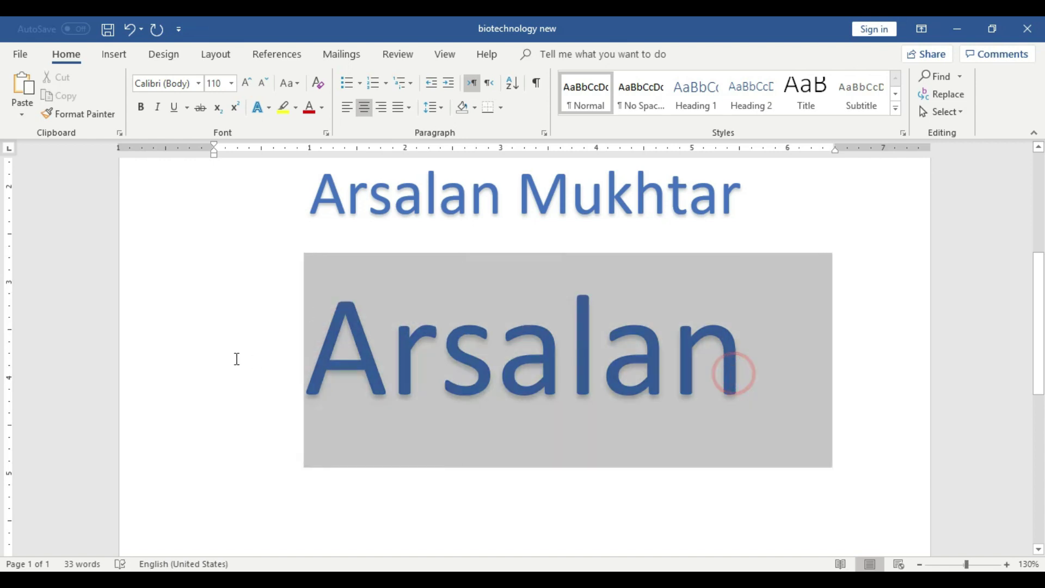
{"action": "left_click", "coordinate": [268, 107]}
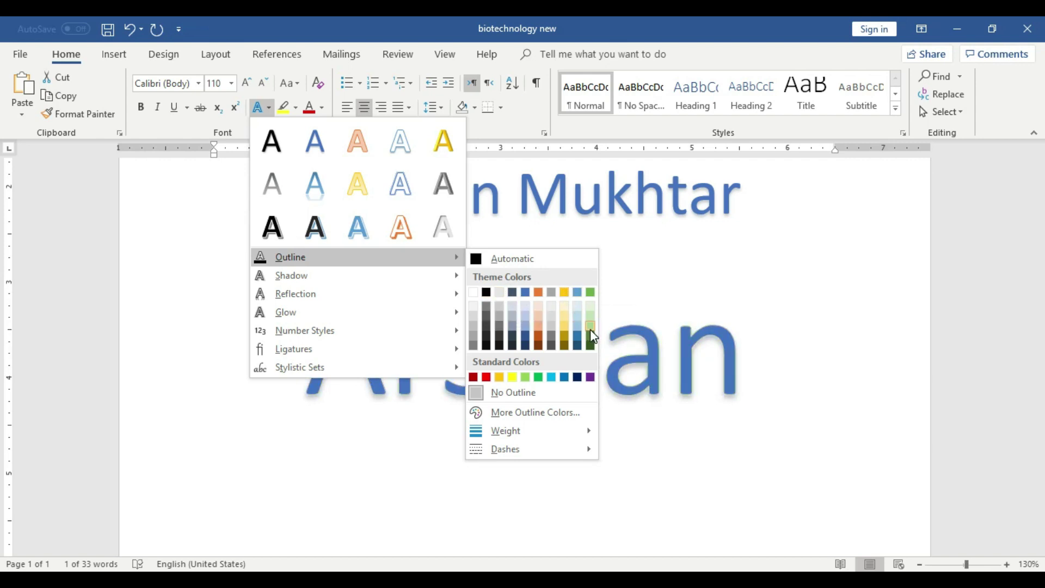
{"action": "left_click", "coordinate": [487, 378]}
{"action": "left_click", "coordinate": [687, 272]}
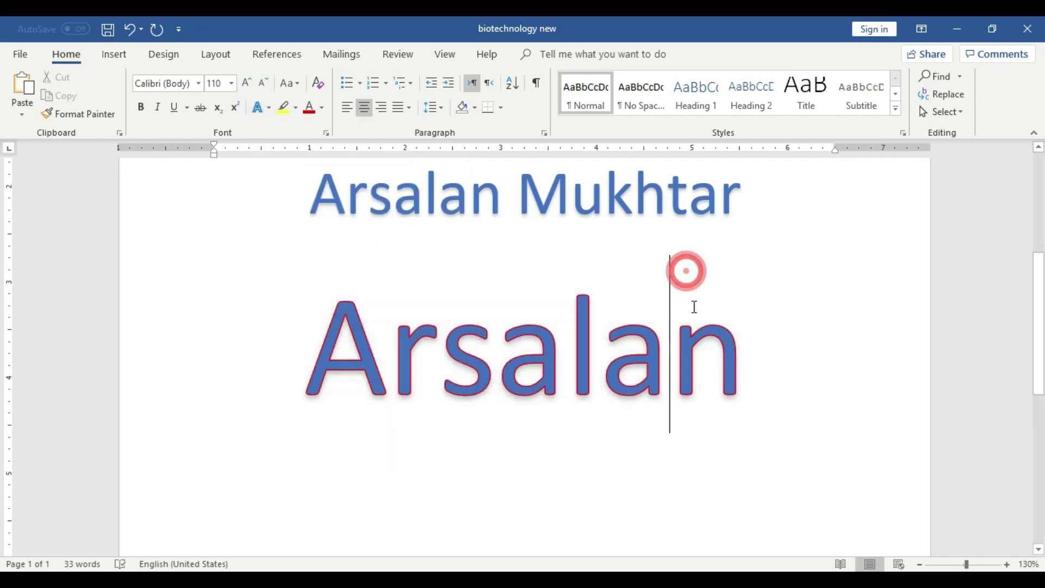
{"action": "scroll", "coordinate": [691, 304], "scroll_direction": "up", "scroll_amount": 4}
{"action": "scroll", "coordinate": [701, 427], "scroll_direction": "down", "scroll_amount": 1}
{"action": "scroll", "coordinate": [701, 381], "scroll_direction": "down", "scroll_amount": 1}
{"action": "left_click", "coordinate": [368, 324]}
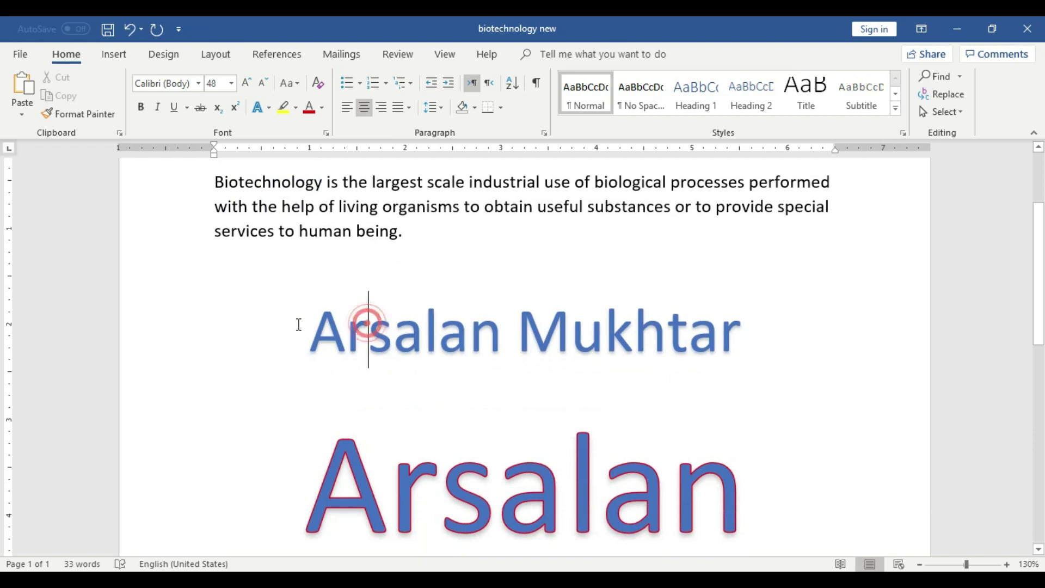
{"action": "left_click_drag", "start_coordinate": [299, 324], "coordinate": [806, 329]}
{"action": "scroll", "coordinate": [811, 337], "scroll_direction": "up", "scroll_amount": 3}
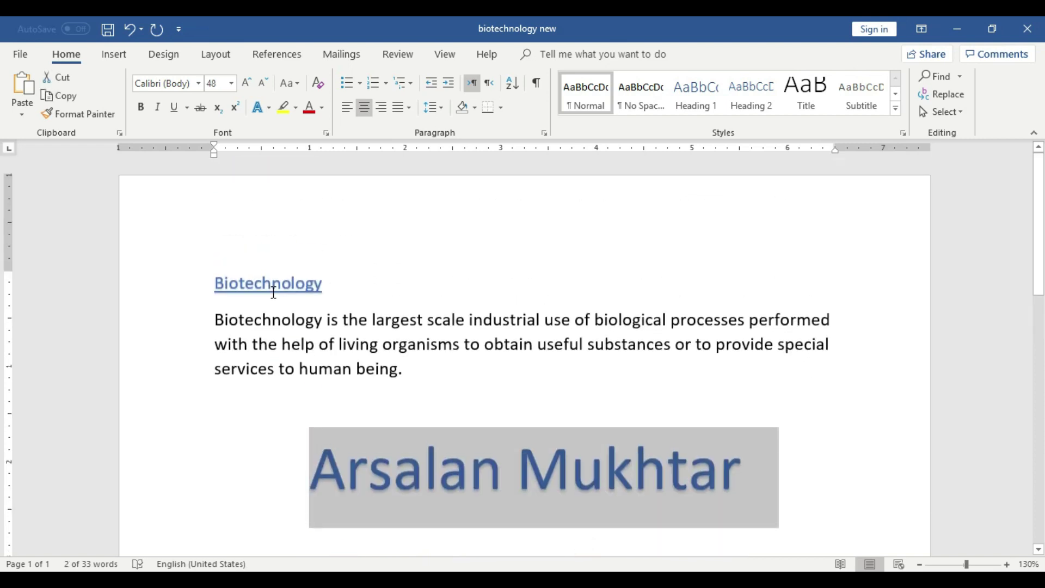
{"action": "left_click", "coordinate": [274, 293]}
{"action": "scroll", "coordinate": [387, 411], "scroll_direction": "down", "scroll_amount": 5}
{"action": "left_click", "coordinate": [440, 397]}
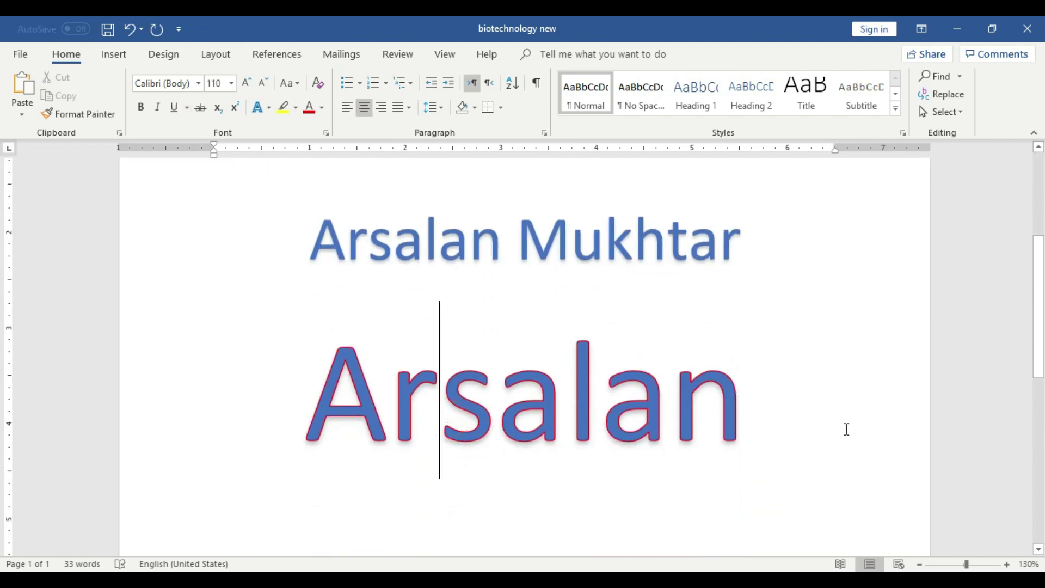
{"action": "left_click_drag", "start_coordinate": [771, 406], "coordinate": [333, 407]}
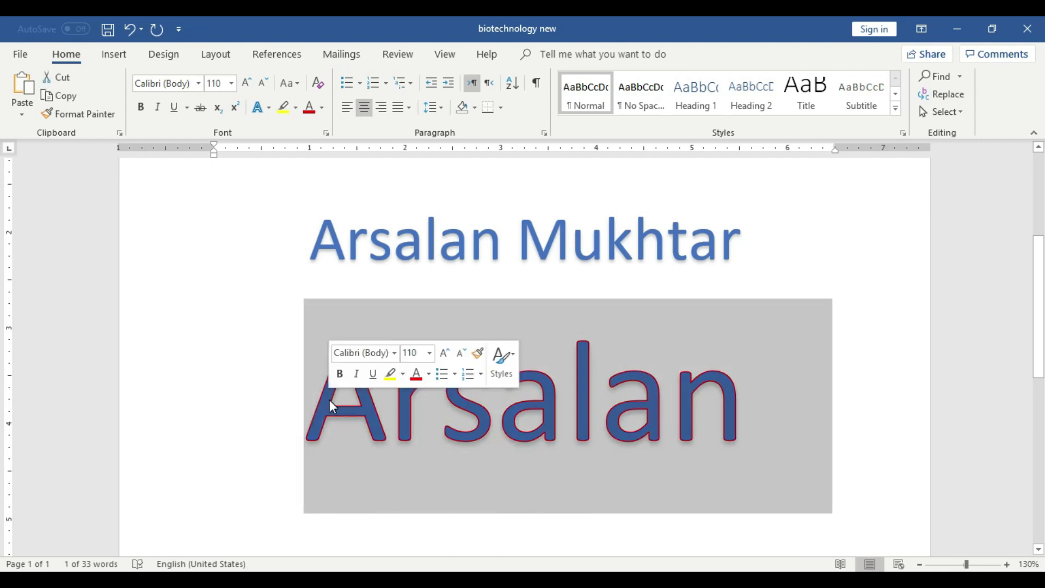
{"action": "left_click", "coordinate": [452, 473]}
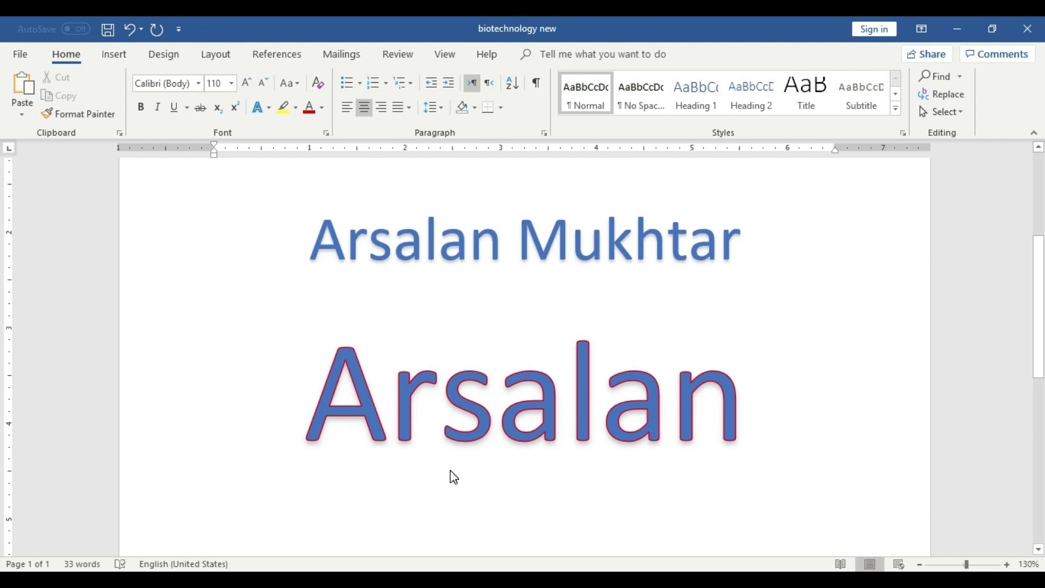
{"action": "left_click_drag", "start_coordinate": [324, 400], "coordinate": [730, 399]}
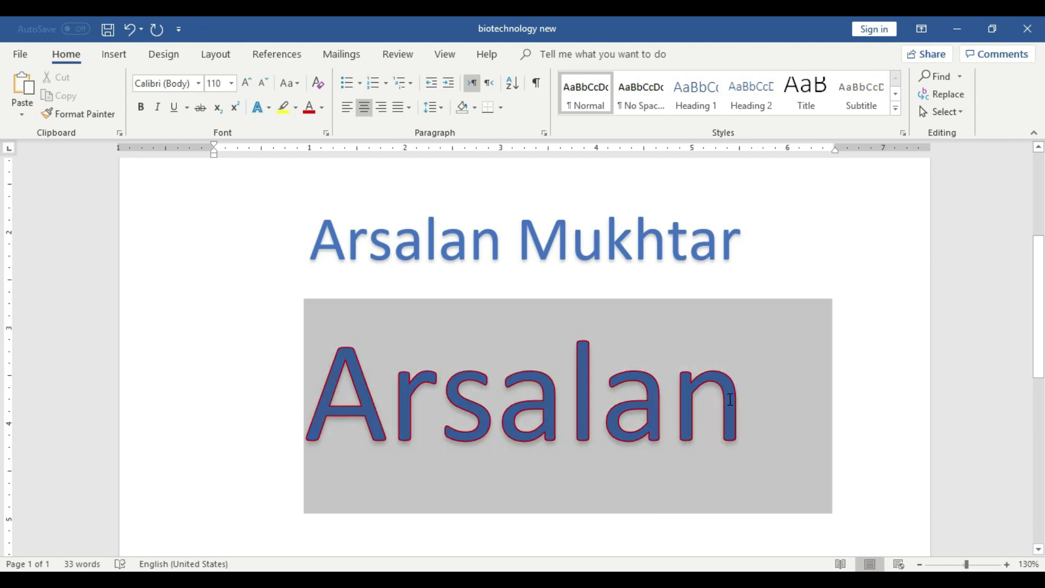
{"action": "scroll", "coordinate": [728, 395], "scroll_direction": "up", "scroll_amount": 2}
{"action": "scroll", "coordinate": [728, 394], "scroll_direction": "up", "scroll_amount": 2}
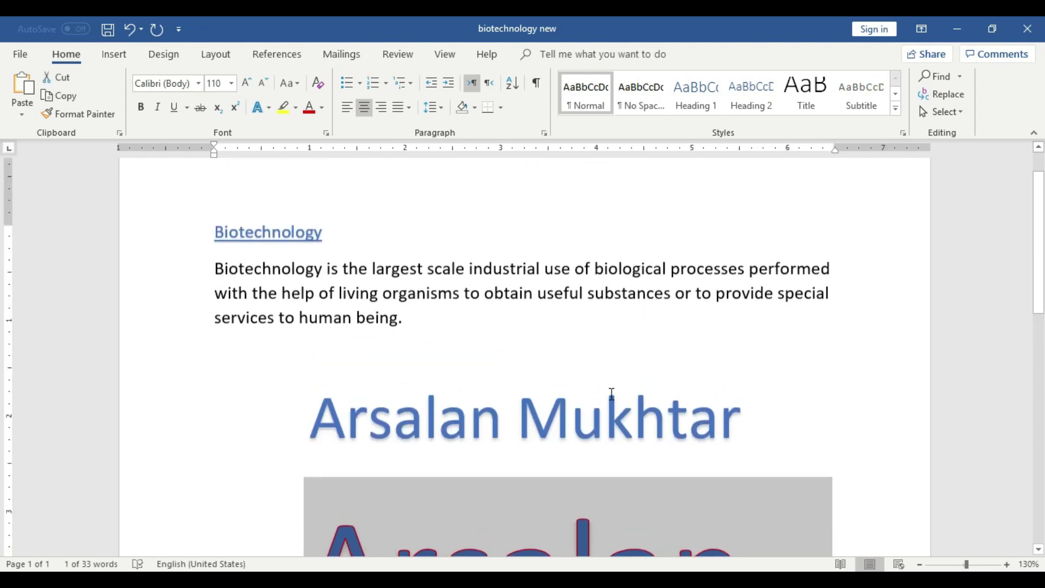
{"action": "left_click", "coordinate": [334, 303]}
{"action": "left_click_drag", "start_coordinate": [413, 325], "coordinate": [217, 273]}
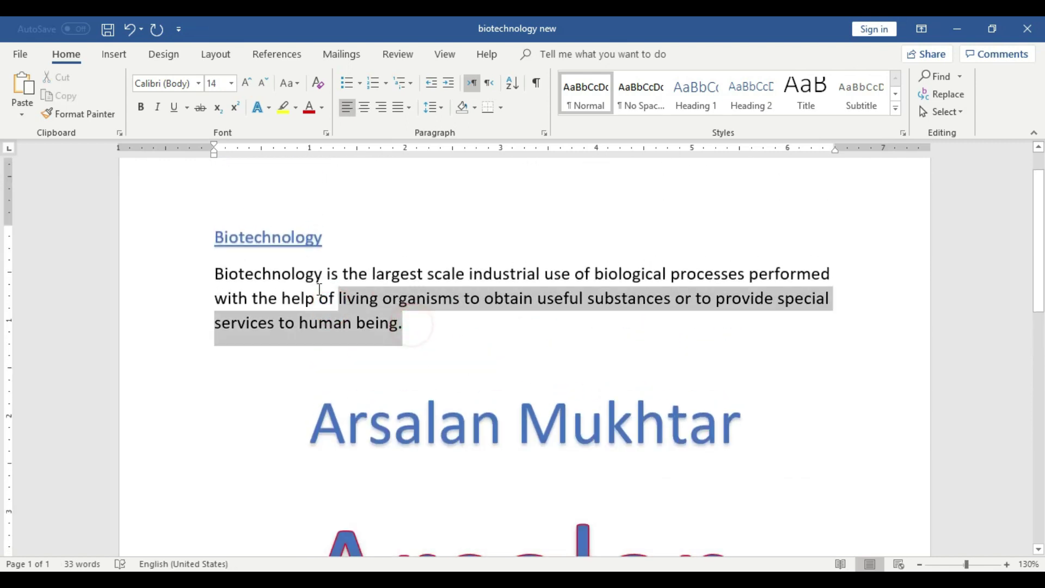
{"action": "left_click", "coordinate": [414, 341]}
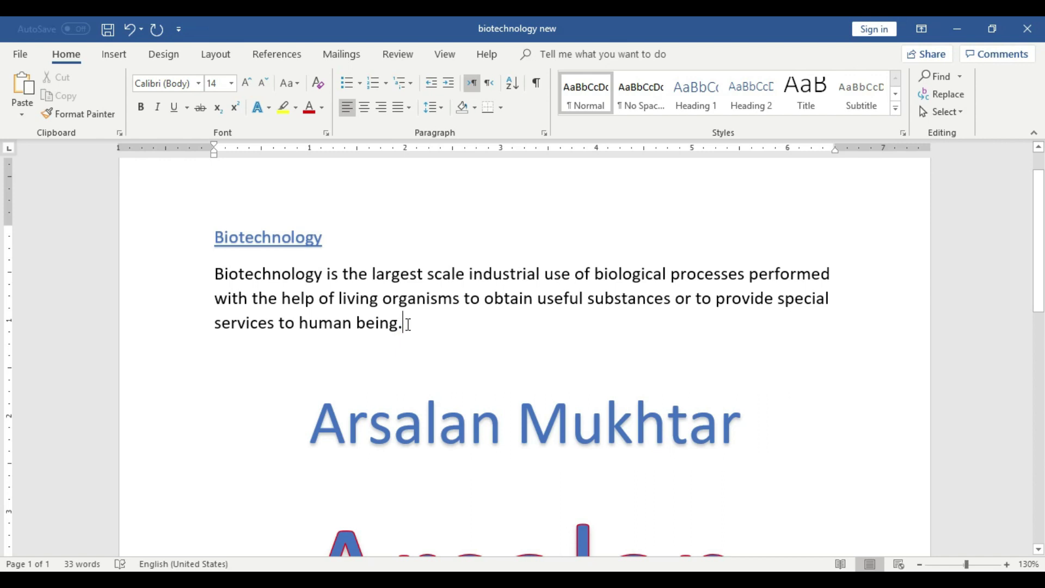
{"action": "left_click_drag", "start_coordinate": [409, 324], "coordinate": [217, 275]}
{"action": "left_click", "coordinate": [399, 346]}
{"action": "left_click_drag", "start_coordinate": [404, 324], "coordinate": [215, 272]}
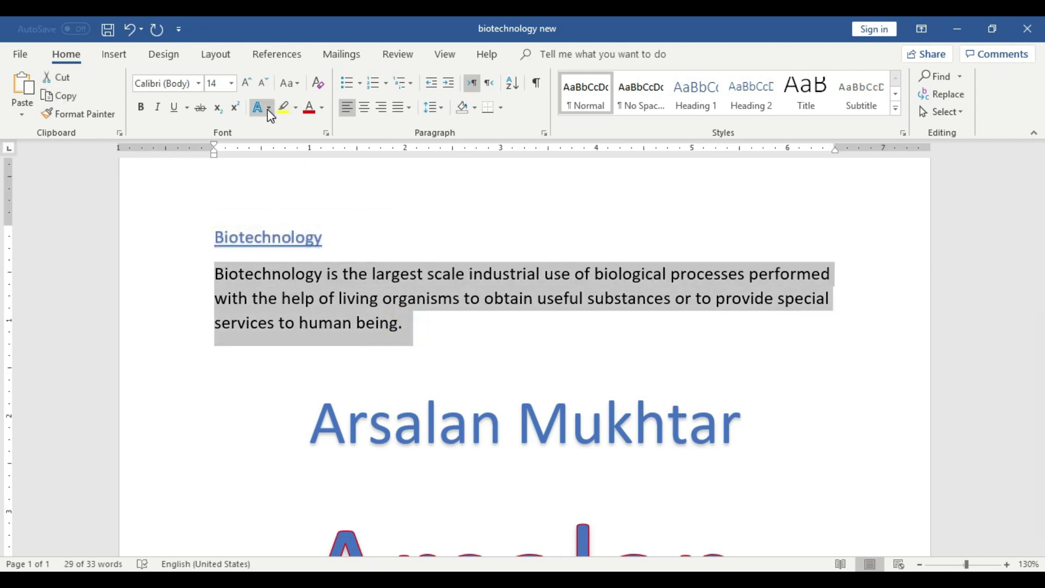
{"action": "left_click", "coordinate": [269, 108]}
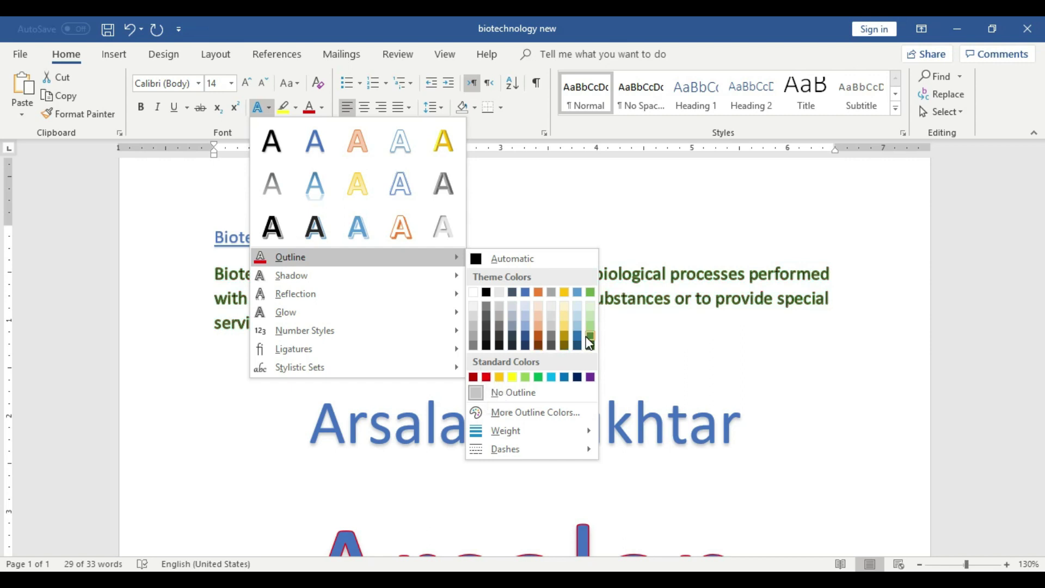
{"action": "left_click", "coordinate": [576, 184]}
{"action": "scroll", "coordinate": [693, 490], "scroll_direction": "down", "scroll_amount": 2}
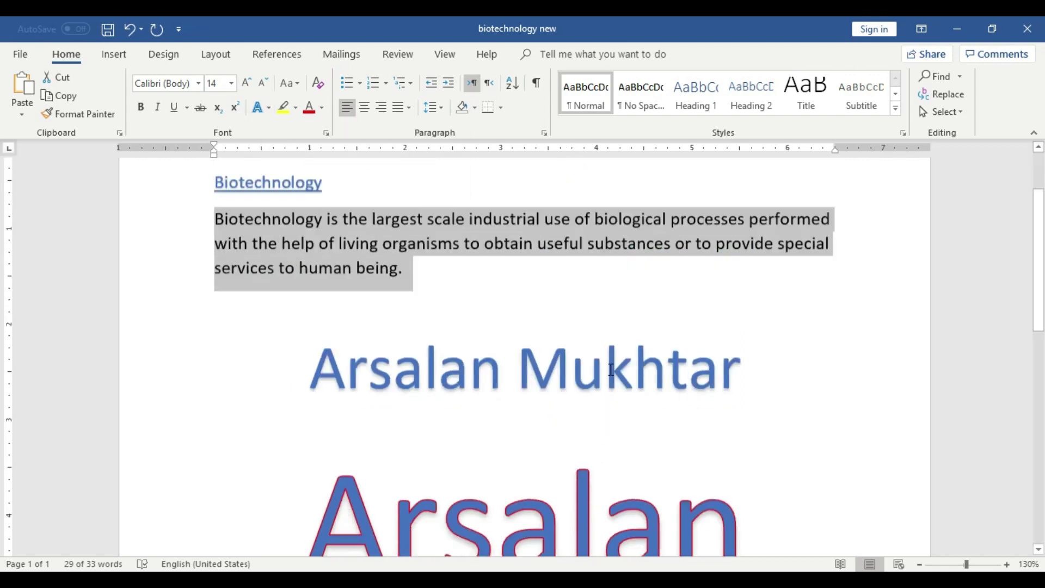
{"action": "scroll", "coordinate": [693, 490], "scroll_direction": "down", "scroll_amount": 1}
{"action": "scroll", "coordinate": [686, 484], "scroll_direction": "down", "scroll_amount": 3}
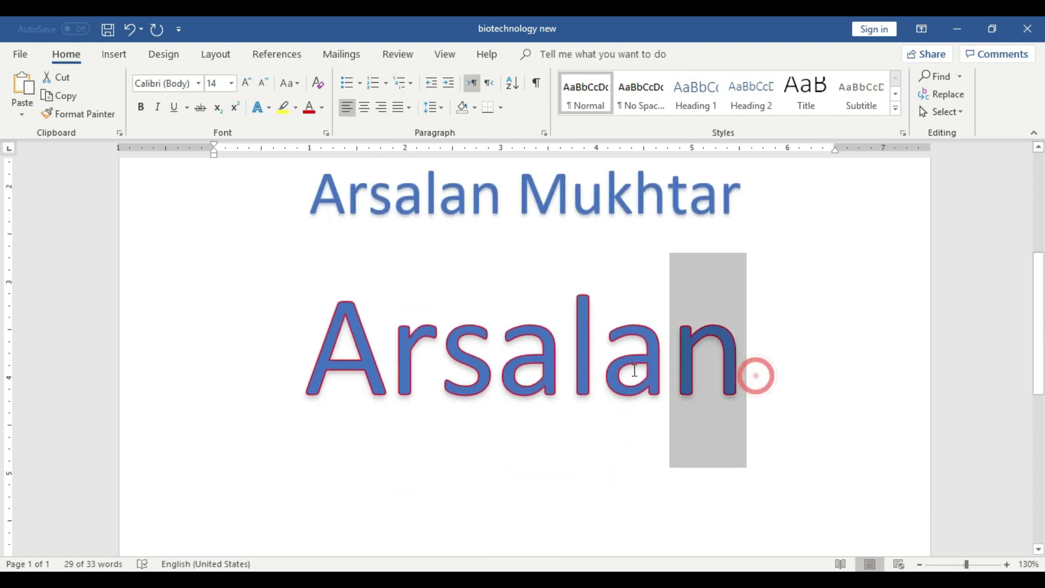
- Copy the large red-outlined name and paste it on a new line below
{"action": "left_click_drag", "start_coordinate": [758, 376], "coordinate": [307, 362]}
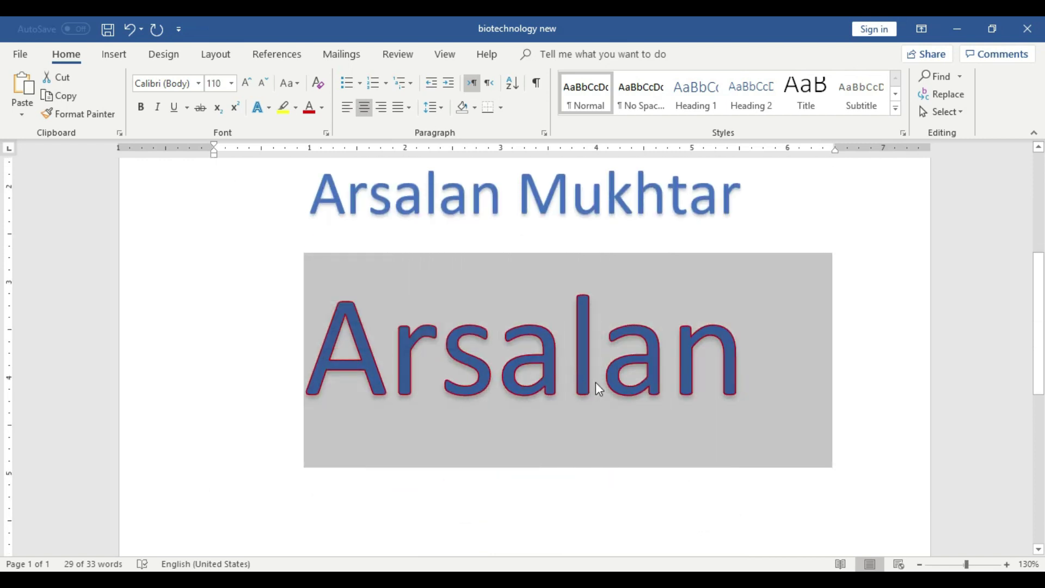
{"action": "right_click", "coordinate": [572, 369]}
{"action": "left_click", "coordinate": [619, 184]}
{"action": "left_click", "coordinate": [750, 372]}
{"action": "key", "text": "Return"}
{"action": "key", "text": "ctrl+v"}
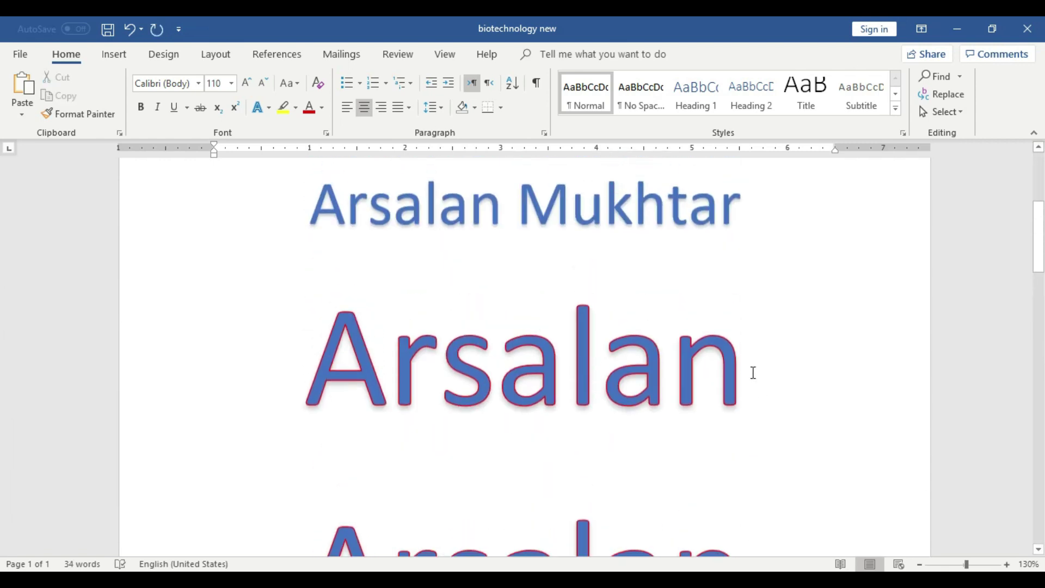
- Enlarge the pasted copy of the name to 130 pt
{"action": "left_click", "coordinate": [772, 388]}
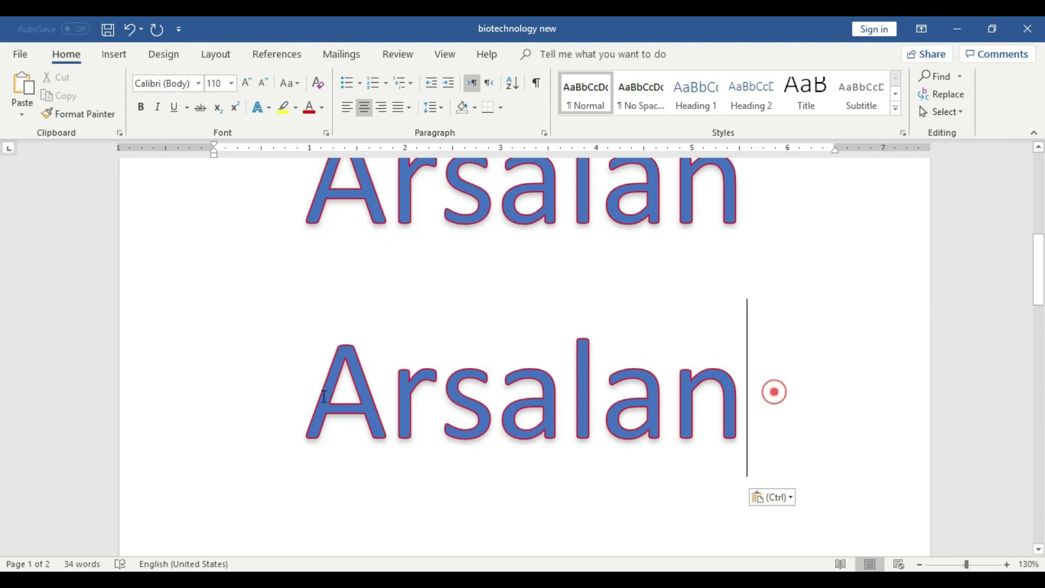
{"action": "left_click", "coordinate": [205, 394]}
{"action": "left_click", "coordinate": [242, 83]}
{"action": "left_click", "coordinate": [243, 83]}
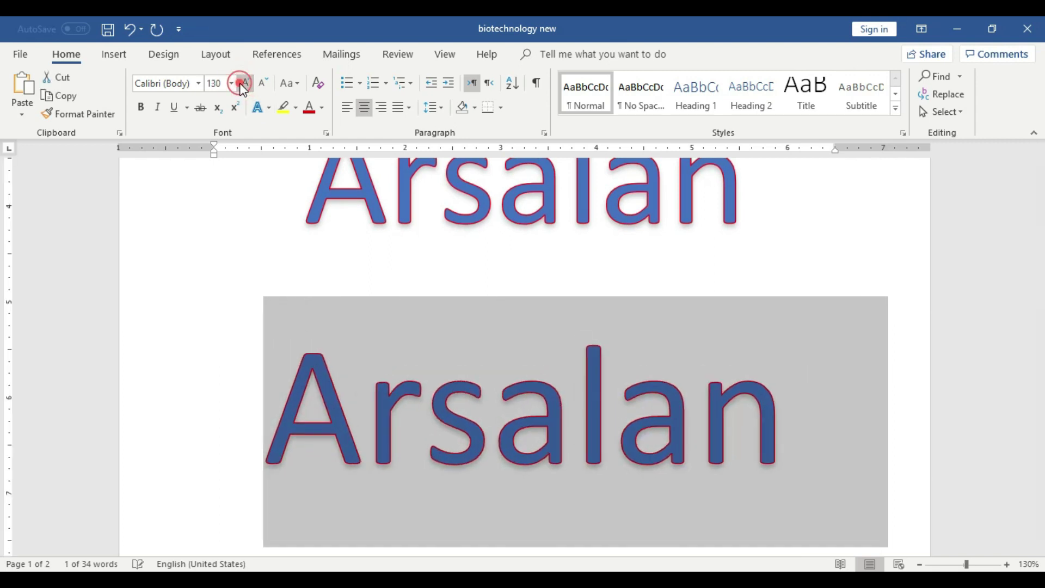
{"action": "left_click", "coordinate": [614, 414]}
{"action": "left_click", "coordinate": [801, 427], "text": "shift"}
{"action": "left_click", "coordinate": [218, 423]}
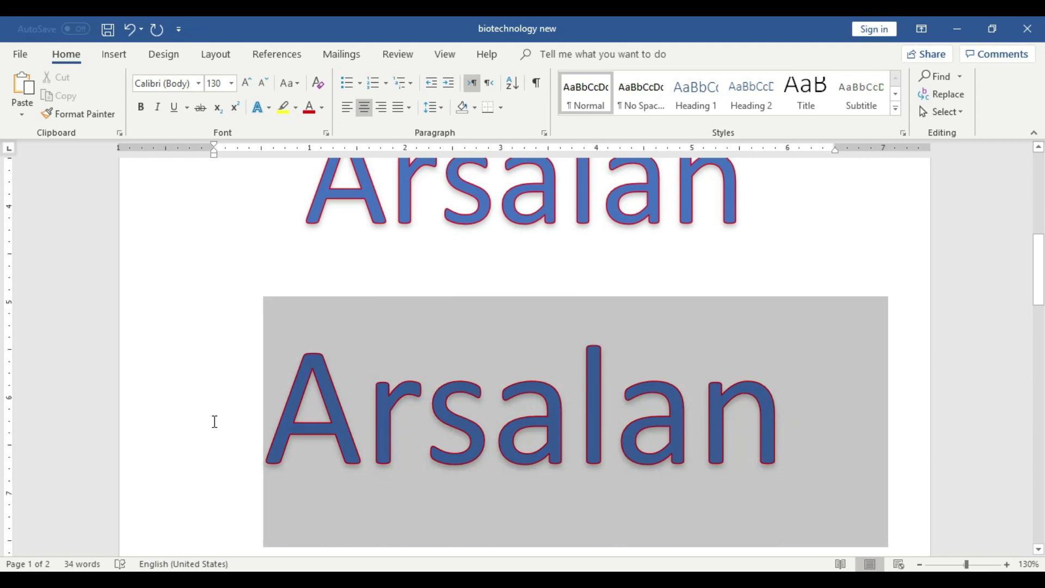
{"action": "left_click", "coordinate": [270, 108]}
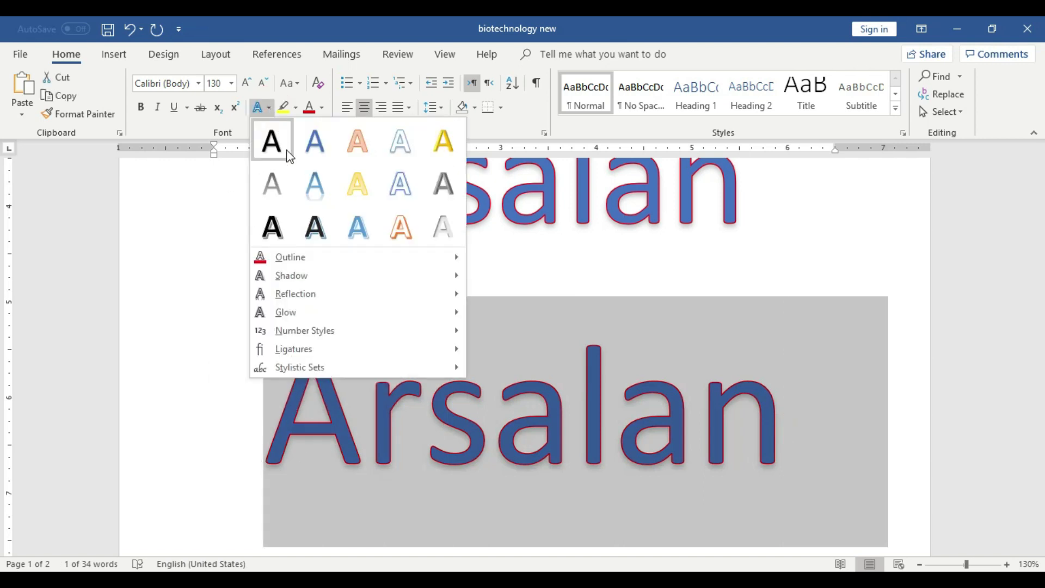
{"action": "mouse_move", "coordinate": [290, 257]}
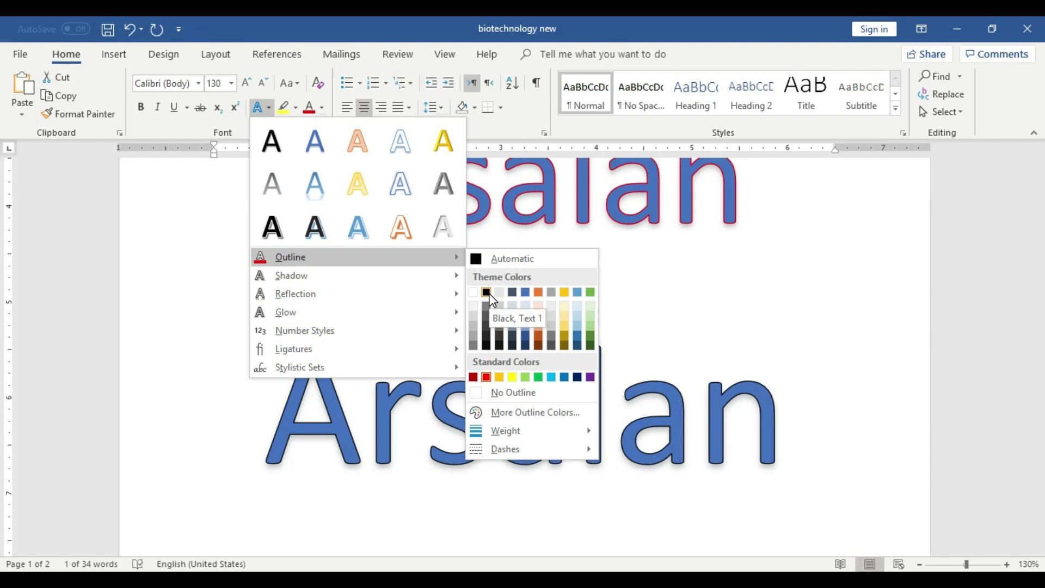
- Give the 130 pt copy a gold text outline with 3 pt weight
{"action": "left_click", "coordinate": [565, 292]}
{"action": "left_click", "coordinate": [270, 107]}
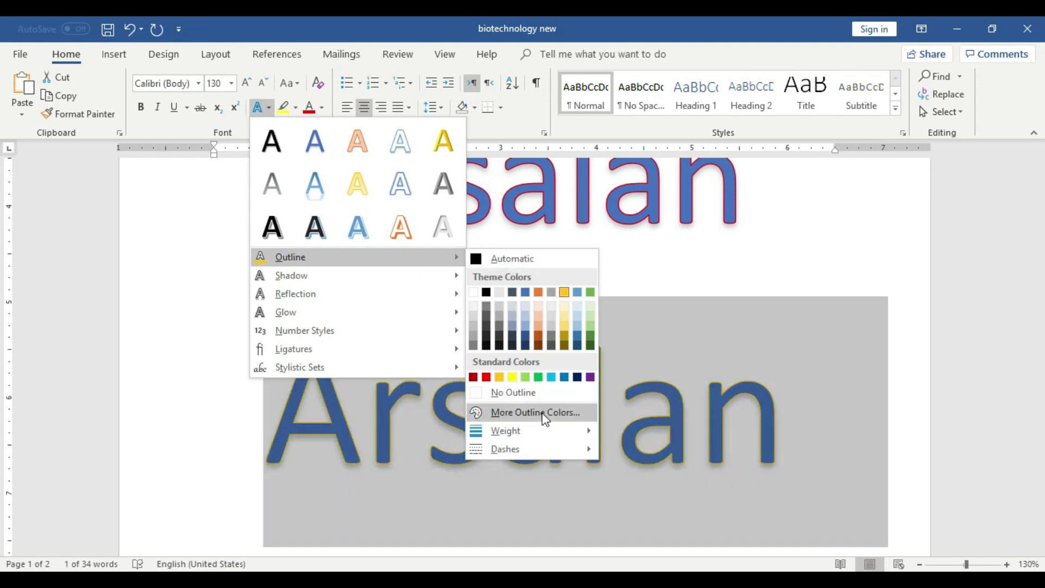
{"action": "mouse_move", "coordinate": [506, 430]}
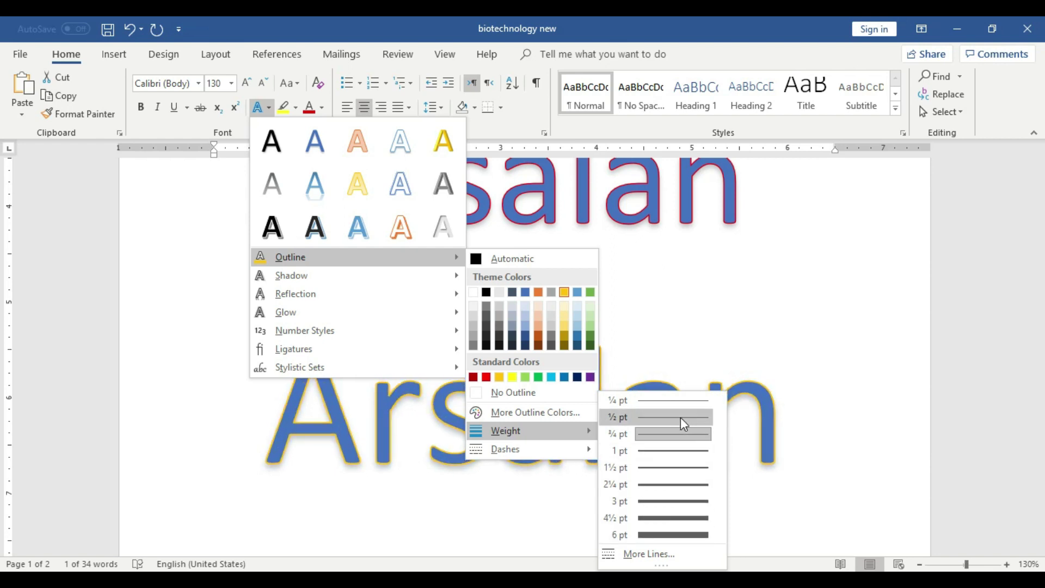
{"action": "left_click", "coordinate": [684, 507]}
{"action": "left_click", "coordinate": [802, 423]}
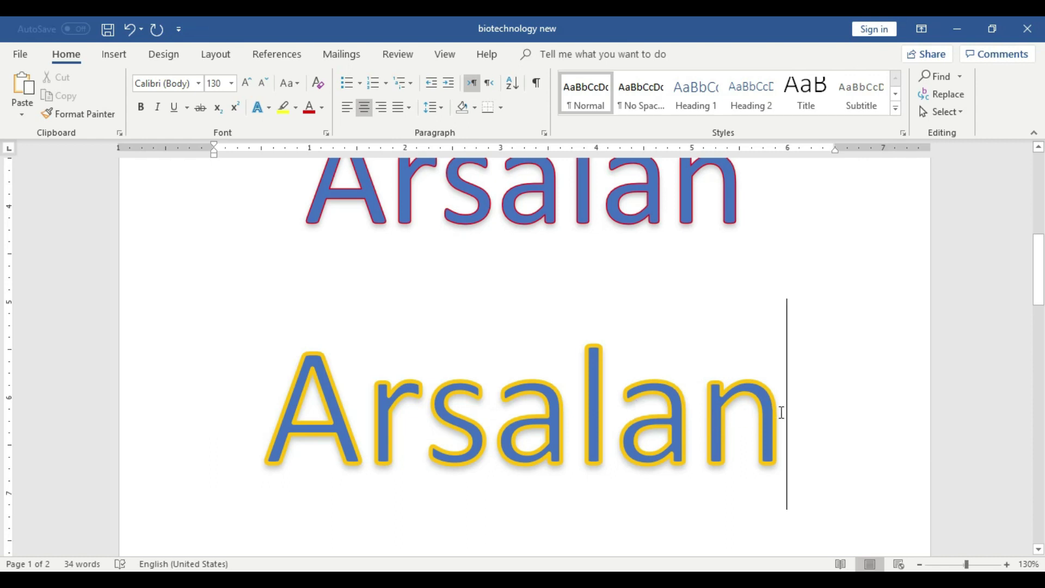
{"action": "scroll", "coordinate": [727, 306], "scroll_direction": "up", "scroll_amount": 3}
- Select the yellow-outlined Arsalan and paste a copy into a new paragraph on page 2
{"action": "left_click_drag", "start_coordinate": [759, 290], "coordinate": [303, 297]}
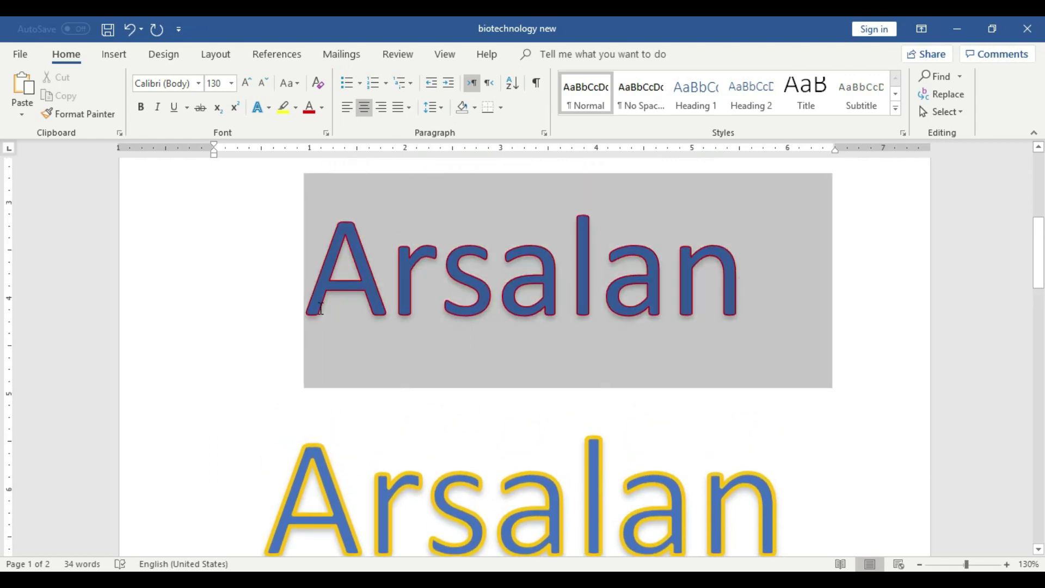
{"action": "scroll", "coordinate": [526, 455], "scroll_direction": "down", "scroll_amount": 3}
{"action": "left_click_drag", "start_coordinate": [264, 423], "coordinate": [789, 543]}
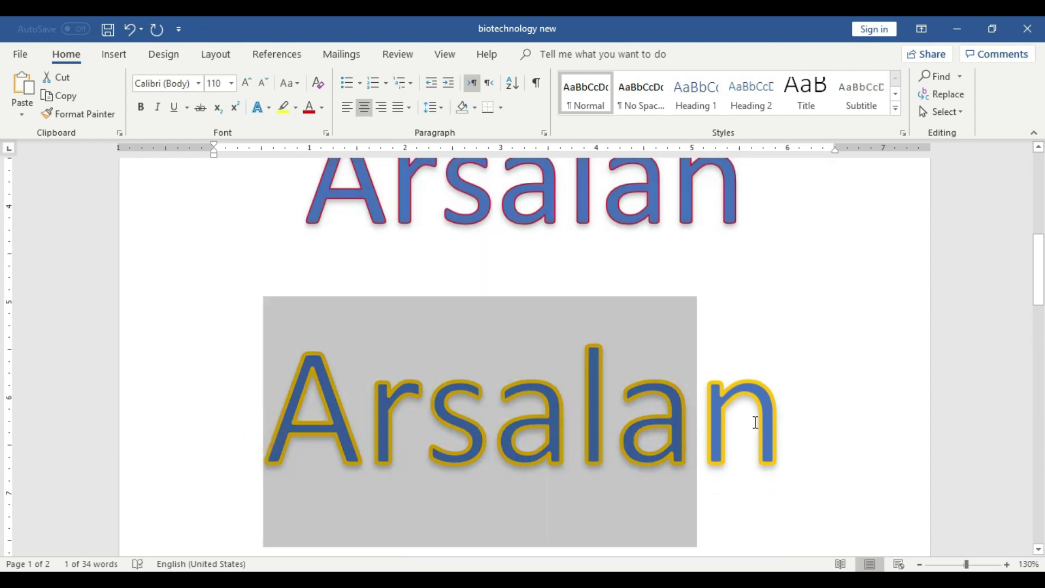
{"action": "left_click", "coordinate": [782, 455]}
{"action": "left_click_drag", "start_coordinate": [782, 427], "coordinate": [430, 427]}
{"action": "left_click", "coordinate": [843, 417]}
{"action": "left_click_drag", "start_coordinate": [806, 425], "coordinate": [258, 416]}
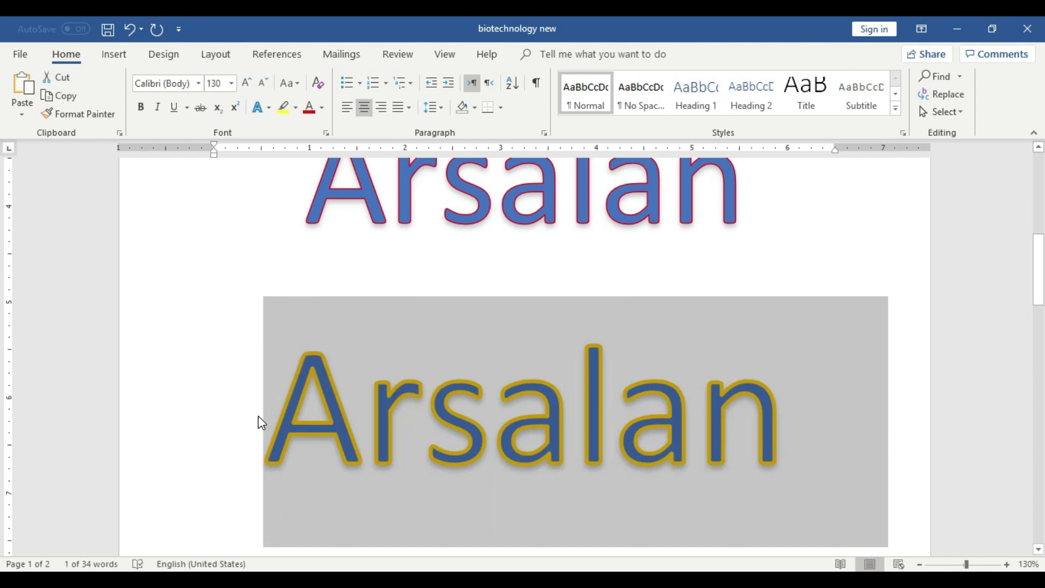
{"action": "scroll", "coordinate": [474, 430], "scroll_direction": "down", "scroll_amount": 1}
{"action": "scroll", "coordinate": [543, 421], "scroll_direction": "down", "scroll_amount": 6}
{"action": "left_click", "coordinate": [550, 419]}
{"action": "left_click", "coordinate": [833, 327]}
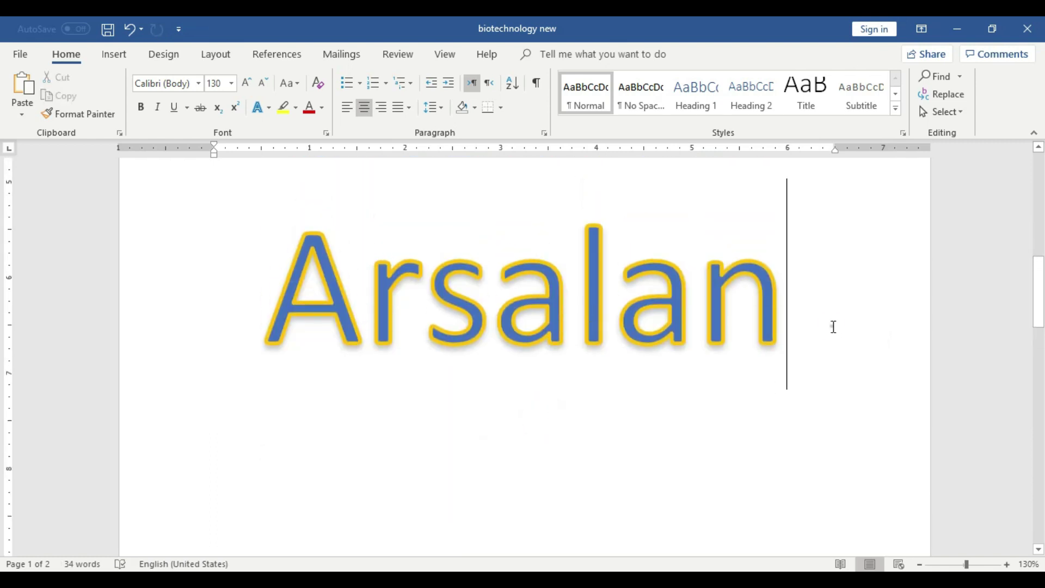
{"action": "key", "text": "Return"}
{"action": "key", "text": "ctrl+v"}
- Paste the yellow-outlined Arsalan again and enlarge the pasted copy to size 130
{"action": "scroll", "coordinate": [833, 327], "scroll_direction": "up", "scroll_amount": 3}
{"action": "left_click_drag", "start_coordinate": [793, 362], "coordinate": [285, 360]}
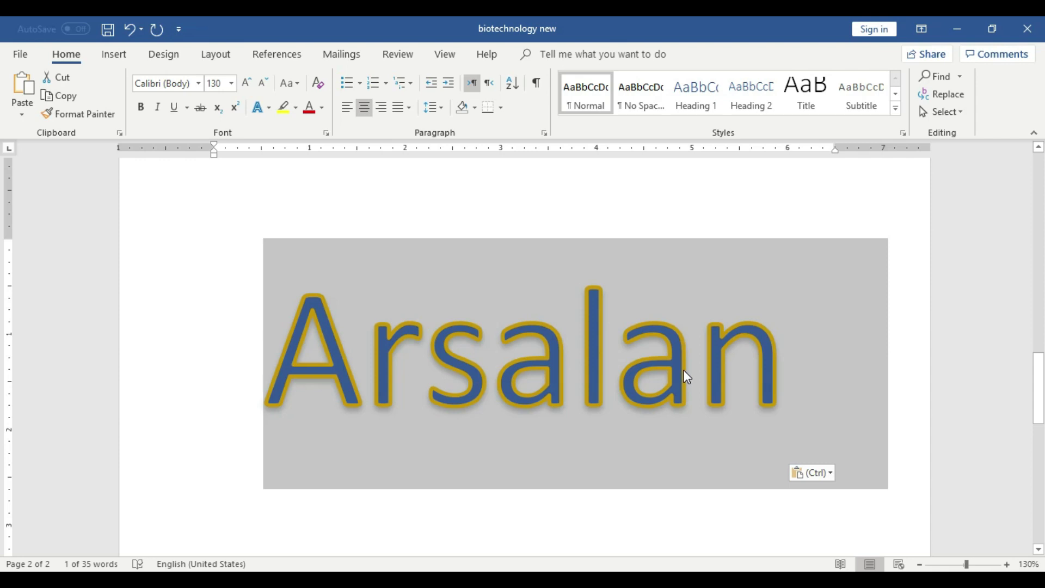
{"action": "scroll", "coordinate": [684, 370], "scroll_direction": "up", "scroll_amount": 5}
{"action": "scroll", "coordinate": [684, 370], "scroll_direction": "up", "scroll_amount": 5}
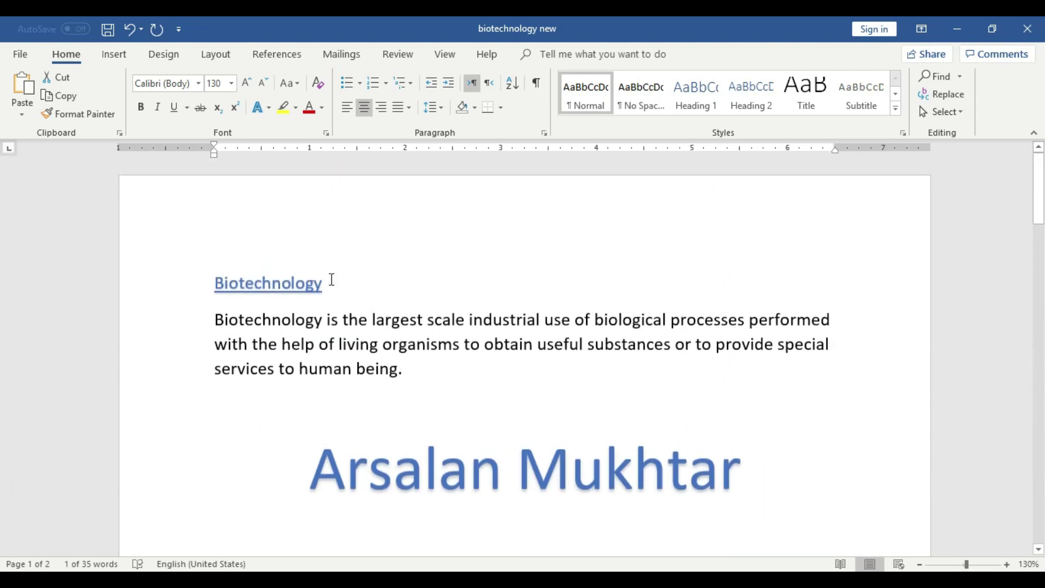
{"action": "scroll", "coordinate": [595, 415], "scroll_direction": "down", "scroll_amount": 3}
{"action": "left_click_drag", "start_coordinate": [760, 332], "coordinate": [493, 379]}
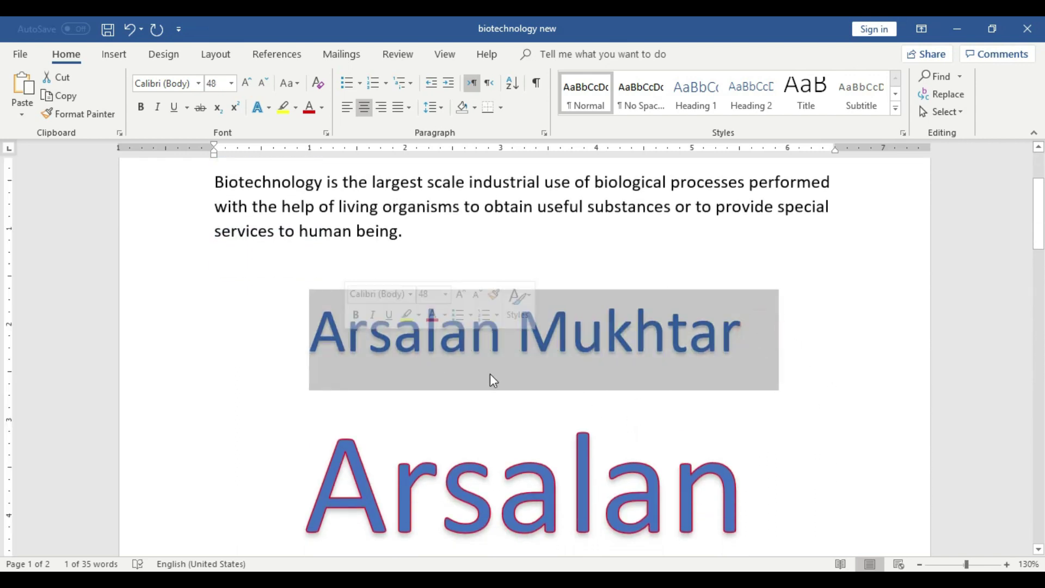
{"action": "scroll", "coordinate": [576, 391], "scroll_direction": "down", "scroll_amount": 3}
{"action": "left_click_drag", "start_coordinate": [751, 394], "coordinate": [285, 397]}
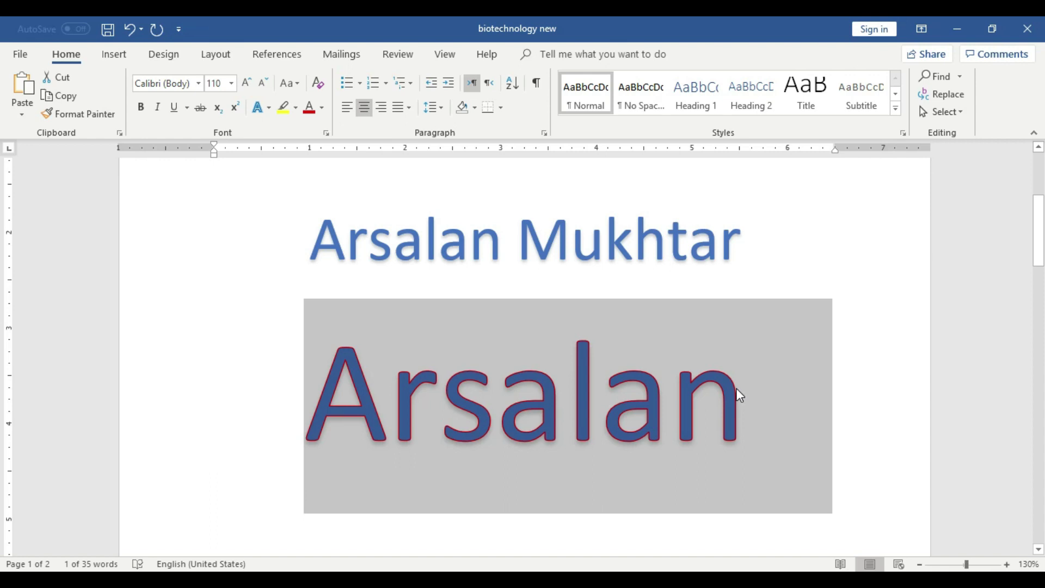
{"action": "key", "text": "ctrl+v"}
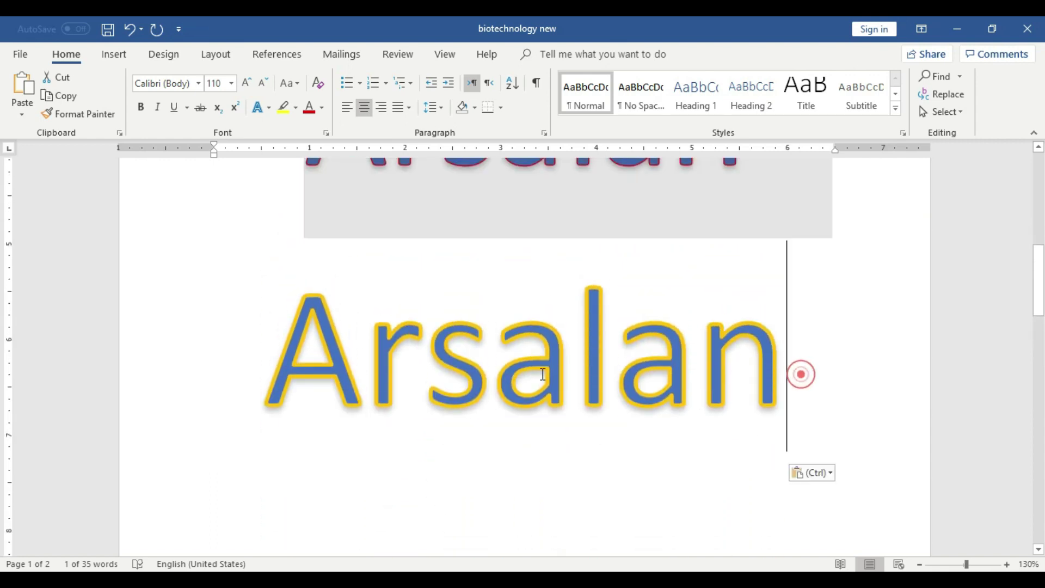
{"action": "left_click", "coordinate": [222, 368]}
{"action": "key", "text": "ctrl+shift+period"}
{"action": "key", "text": "ctrl+shift+period"}
{"action": "scroll", "coordinate": [660, 400], "scroll_direction": "down", "scroll_amount": 3}
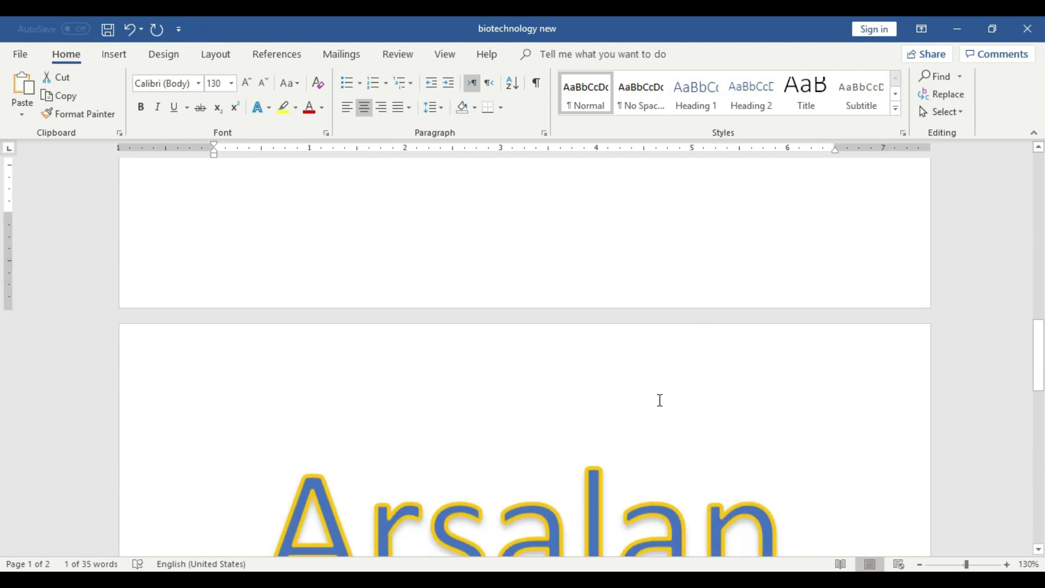
{"action": "scroll", "coordinate": [659, 399], "scroll_direction": "down", "scroll_amount": 3}
{"action": "scroll", "coordinate": [780, 363], "scroll_direction": "down", "scroll_amount": 3}
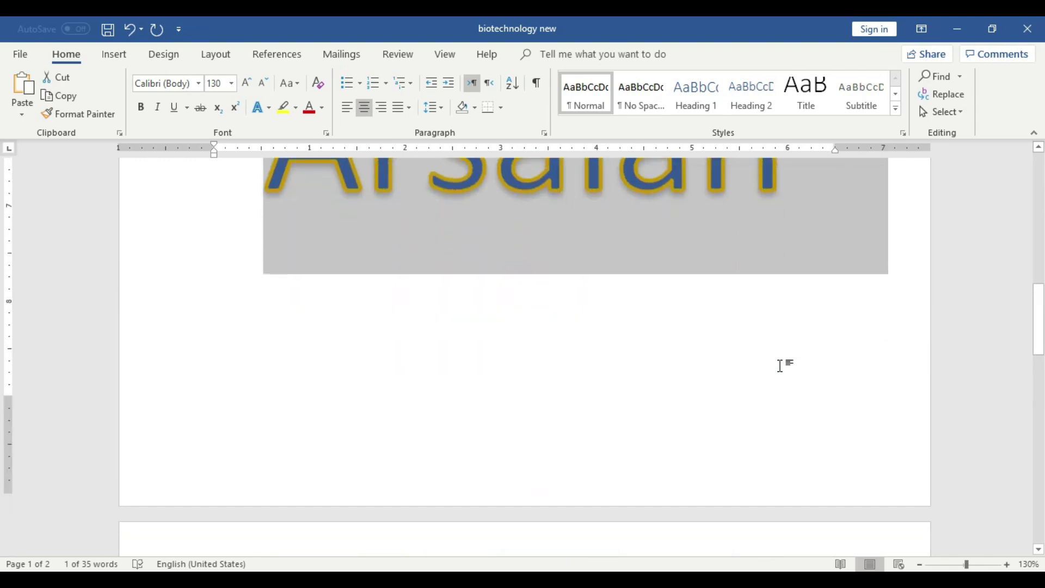
{"action": "key", "text": "ctrl+v"}
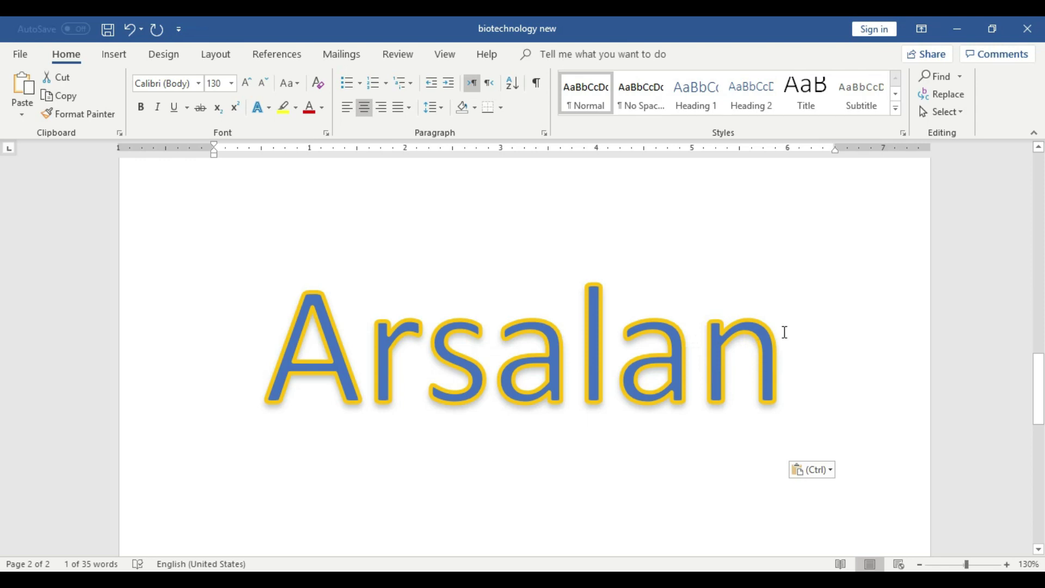
{"action": "left_click", "coordinate": [801, 359]}
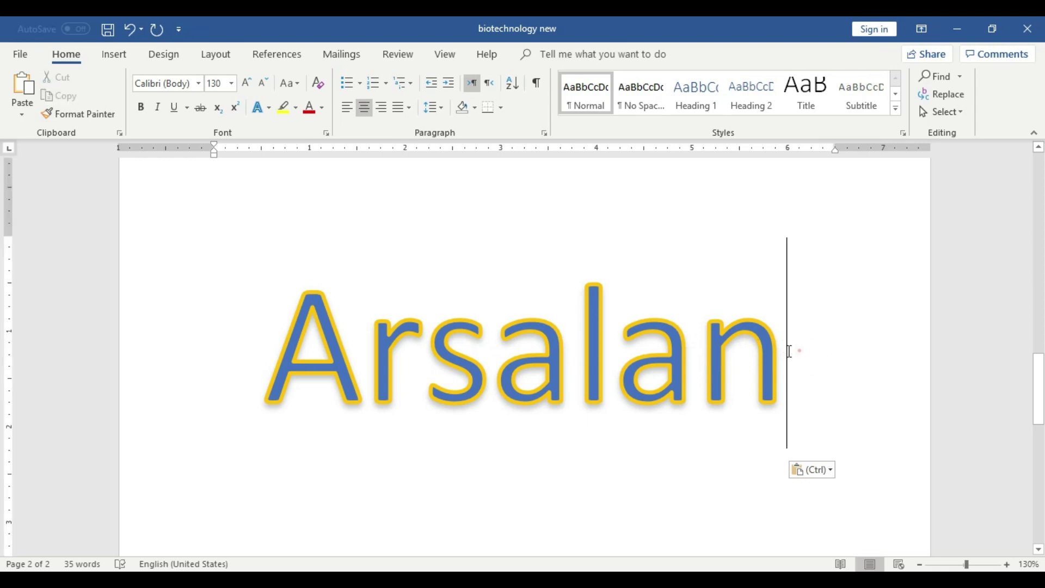
- Switch the page-2 Arsalan's yellow outline to a dashed line style
{"action": "left_click_drag", "start_coordinate": [790, 351], "coordinate": [262, 355]}
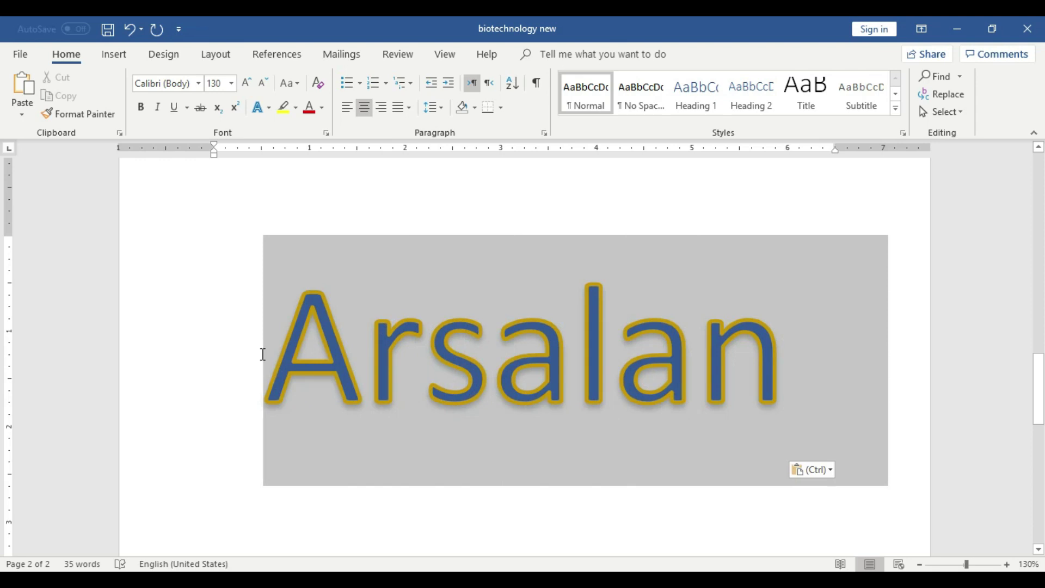
{"action": "left_click", "coordinate": [271, 105]}
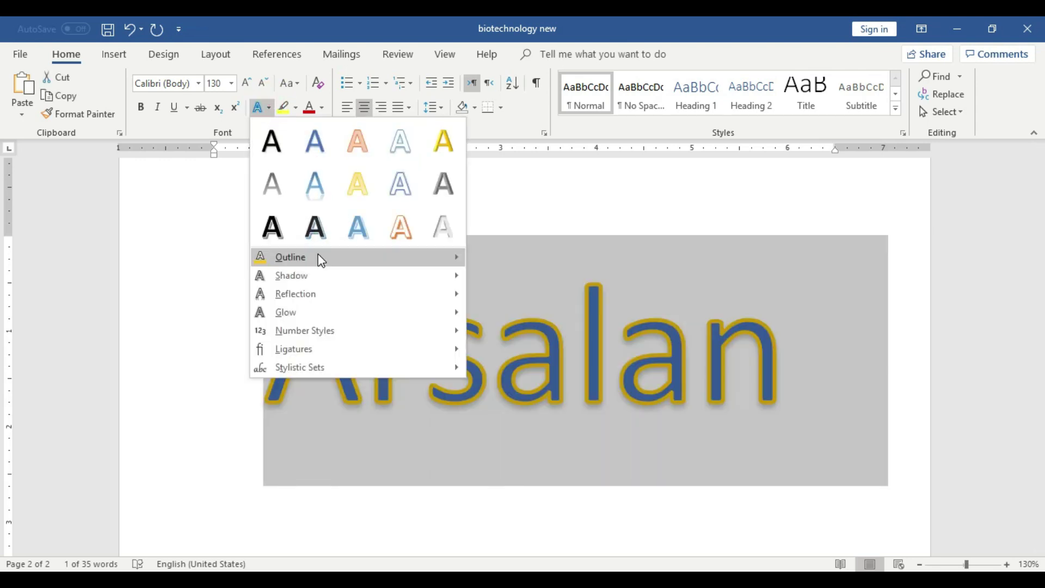
{"action": "mouse_move", "coordinate": [505, 450]}
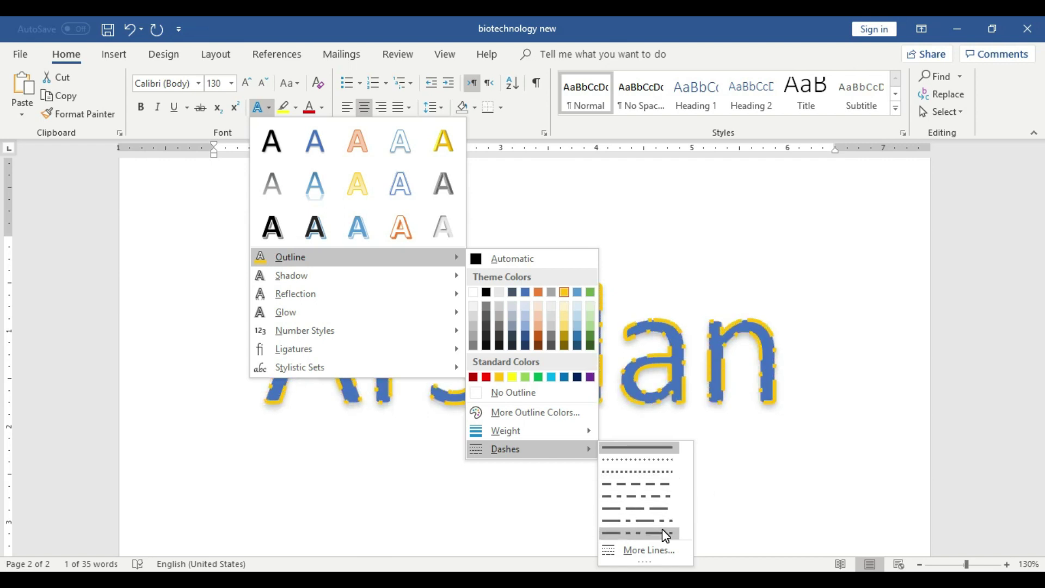
{"action": "left_click", "coordinate": [665, 473]}
{"action": "left_click", "coordinate": [730, 397]}
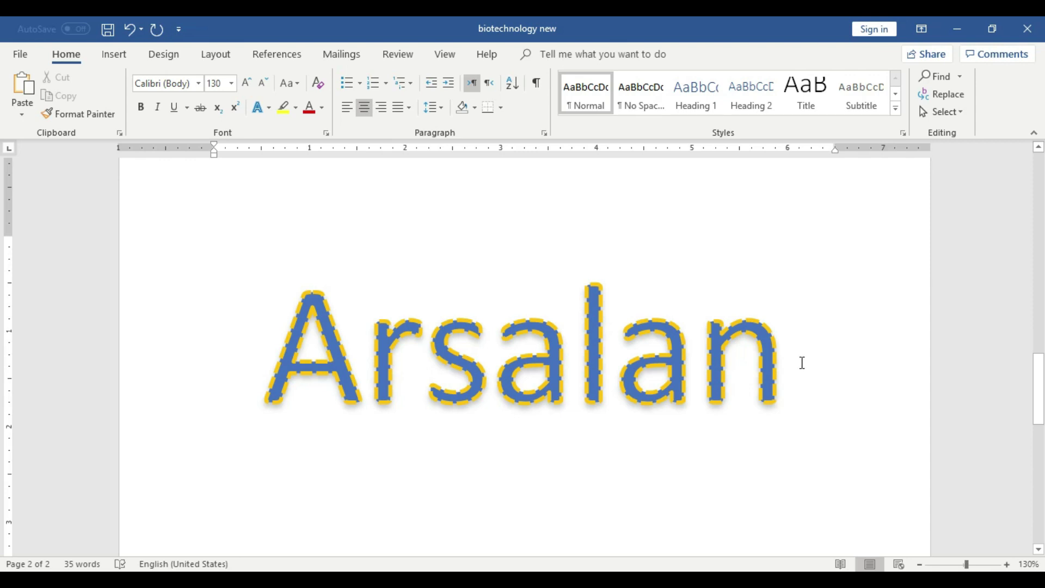
- Paste a styled copy of Arsalan and replace its letters with 'Samra'
{"action": "left_click_drag", "start_coordinate": [802, 363], "coordinate": [279, 363]}
{"action": "key", "text": "ctrl+c"}
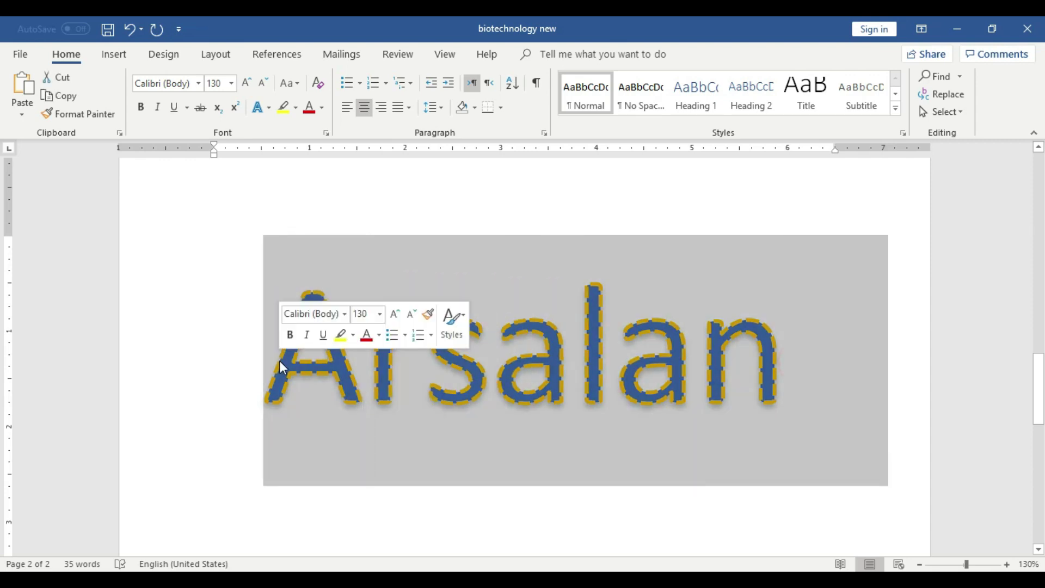
{"action": "scroll", "coordinate": [648, 419], "scroll_direction": "down", "scroll_amount": 1}
{"action": "left_click", "coordinate": [792, 341]}
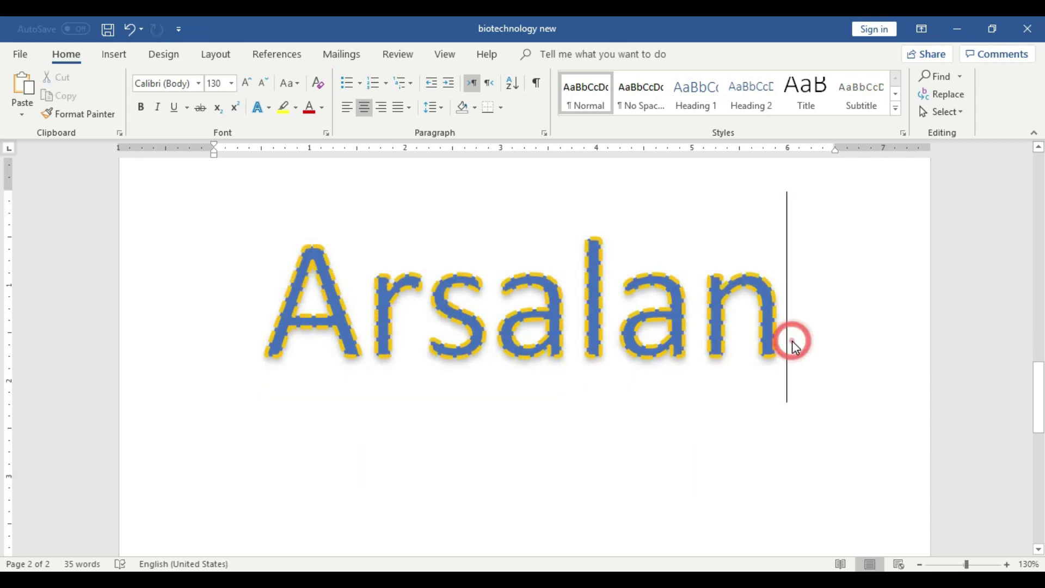
{"action": "key", "text": "ctrl+z"}
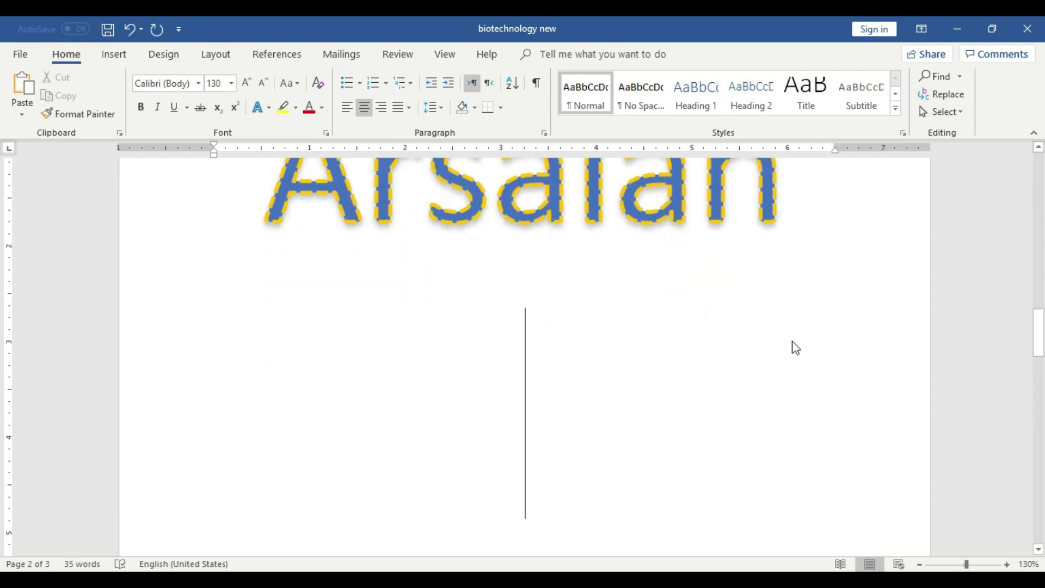
{"action": "key", "text": "ctrl+v"}
{"action": "scroll", "coordinate": [788, 341], "scroll_direction": "up", "scroll_amount": 3}
{"action": "left_click_drag", "start_coordinate": [792, 312], "coordinate": [490, 321]}
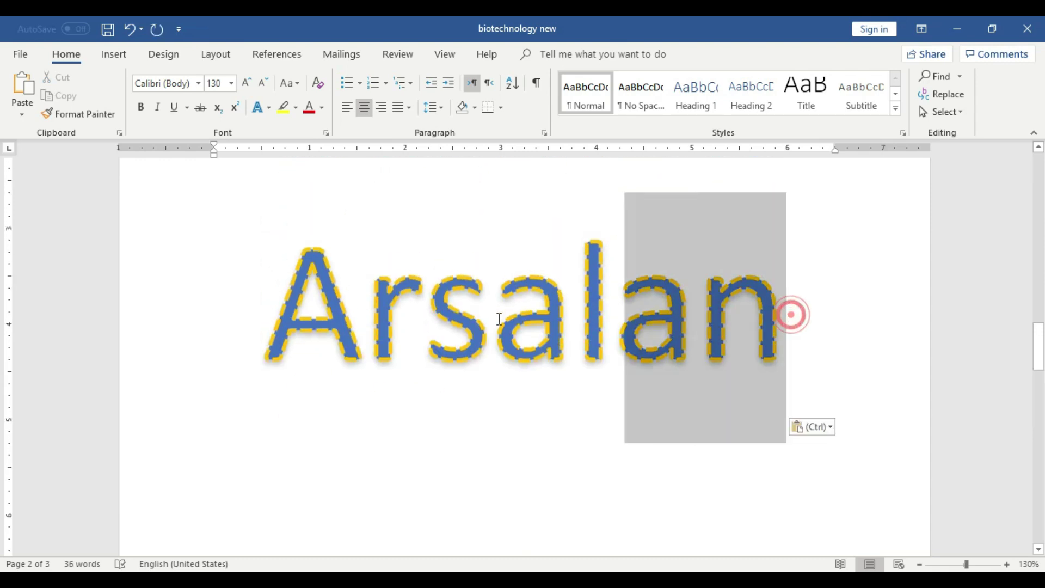
{"action": "key", "text": "BackSpace"}
{"action": "key", "text": "BackSpace"}
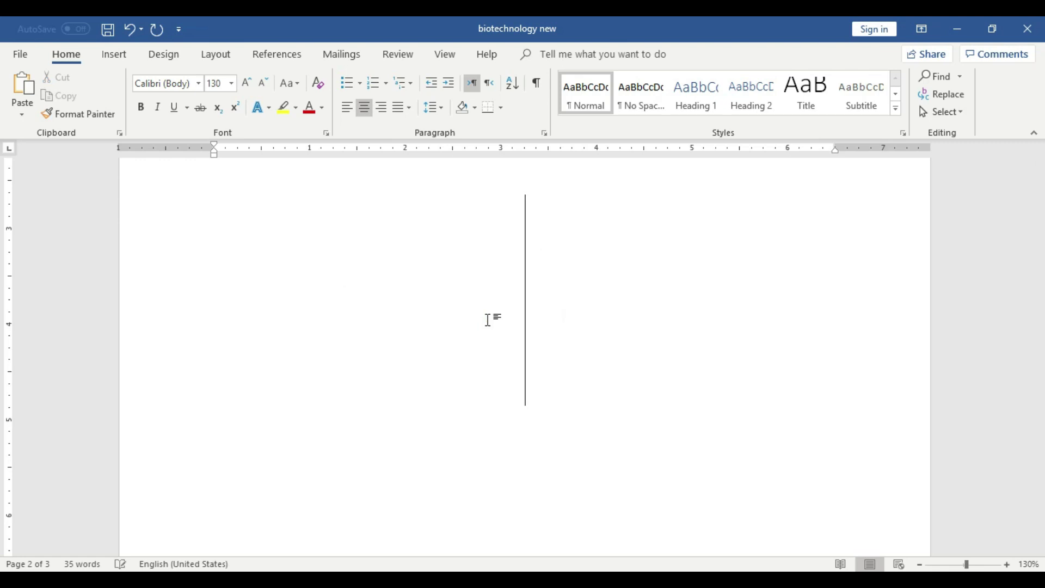
{"action": "type", "text": "Samra"}
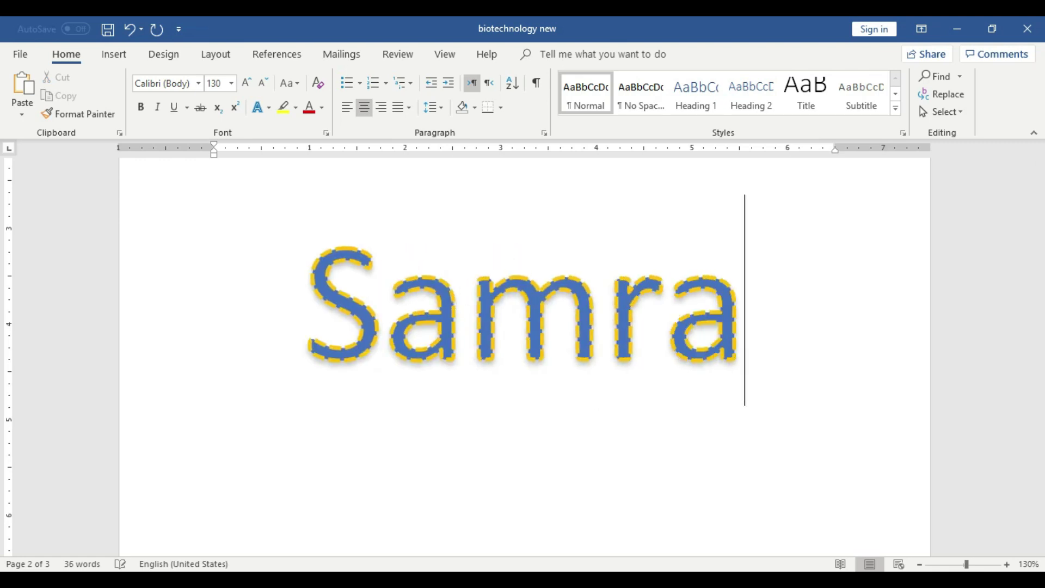
{"action": "left_click_drag", "start_coordinate": [427, 344], "coordinate": [227, 345]}
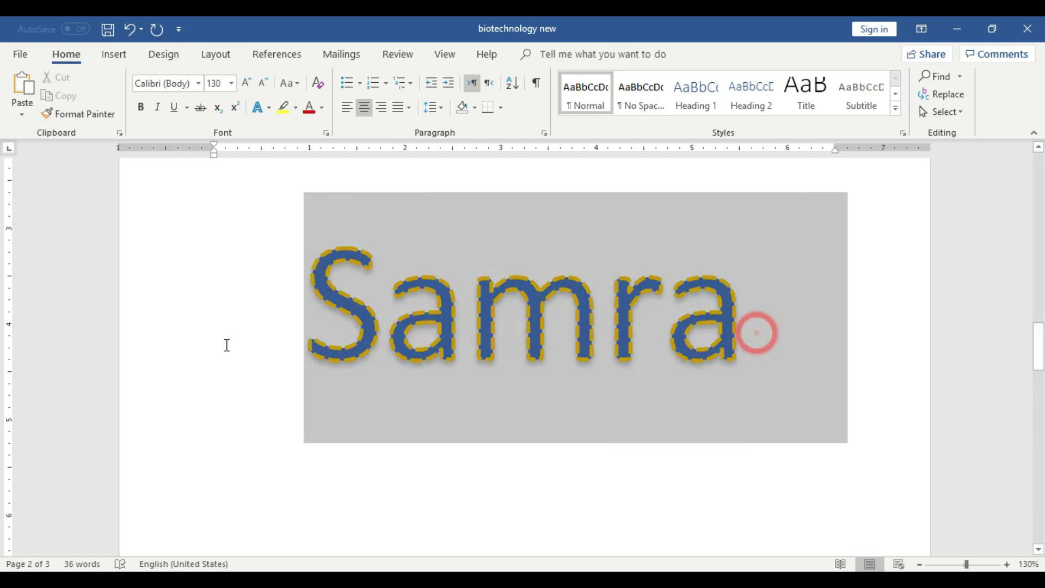
{"action": "left_click", "coordinate": [268, 107]}
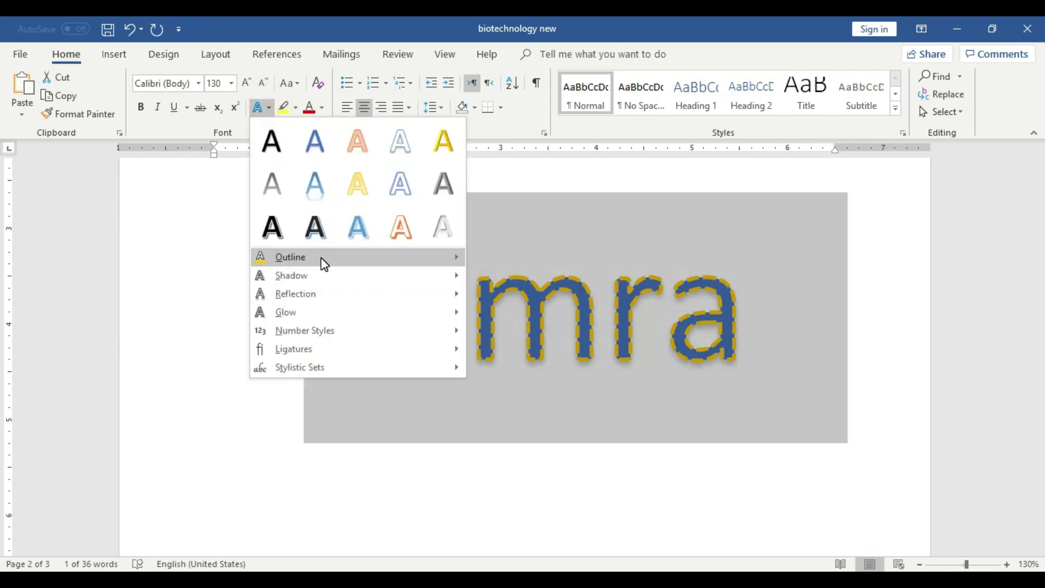
{"action": "mouse_move", "coordinate": [356, 257]}
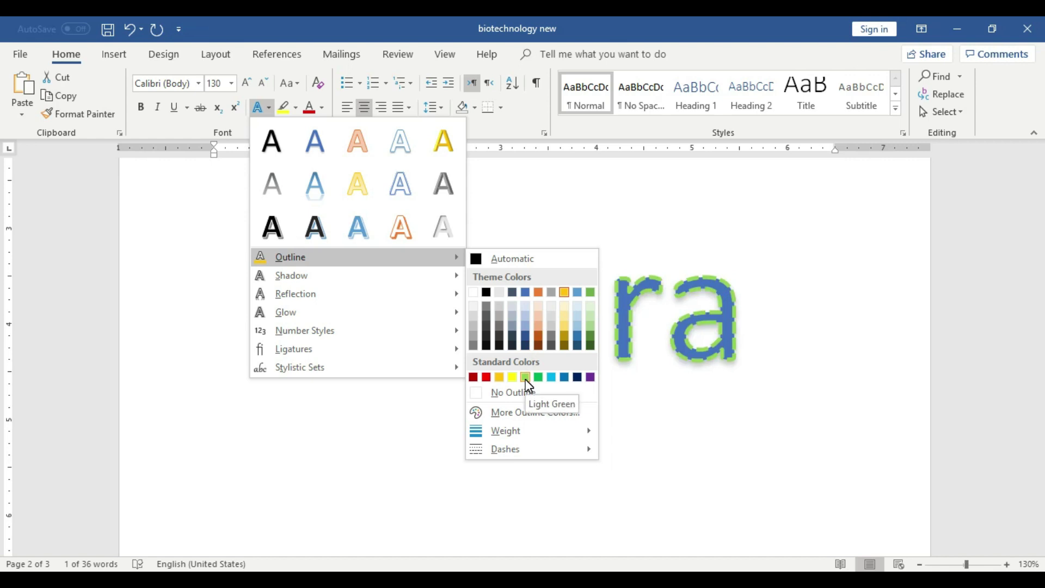
- Apply the black fill with shadow style to Samra and give it a teal outline
{"action": "left_click", "coordinate": [552, 379]}
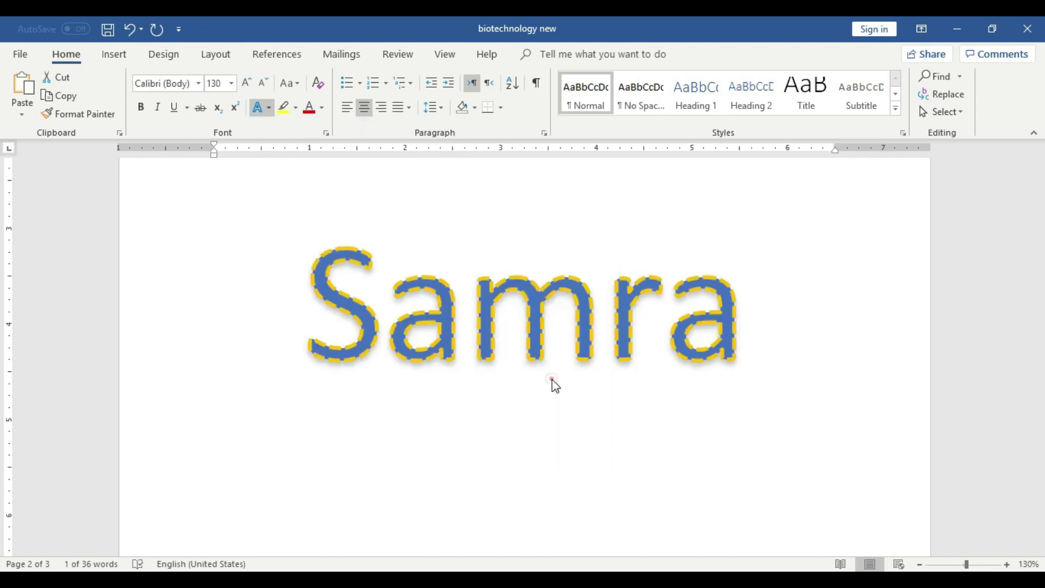
{"action": "left_click", "coordinate": [750, 316]}
{"action": "left_click_drag", "start_coordinate": [750, 315], "coordinate": [245, 313]}
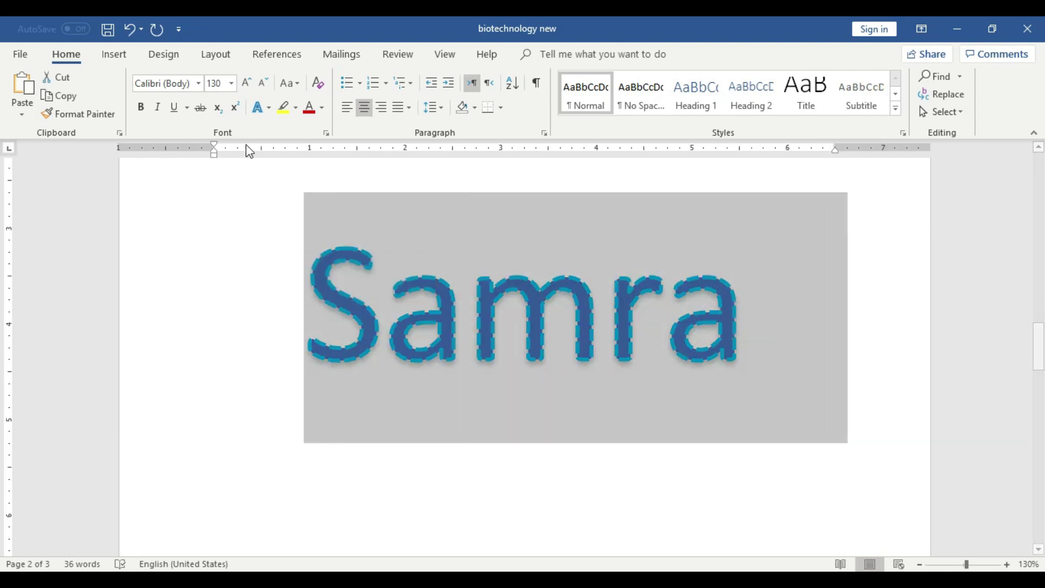
{"action": "left_click", "coordinate": [269, 107]}
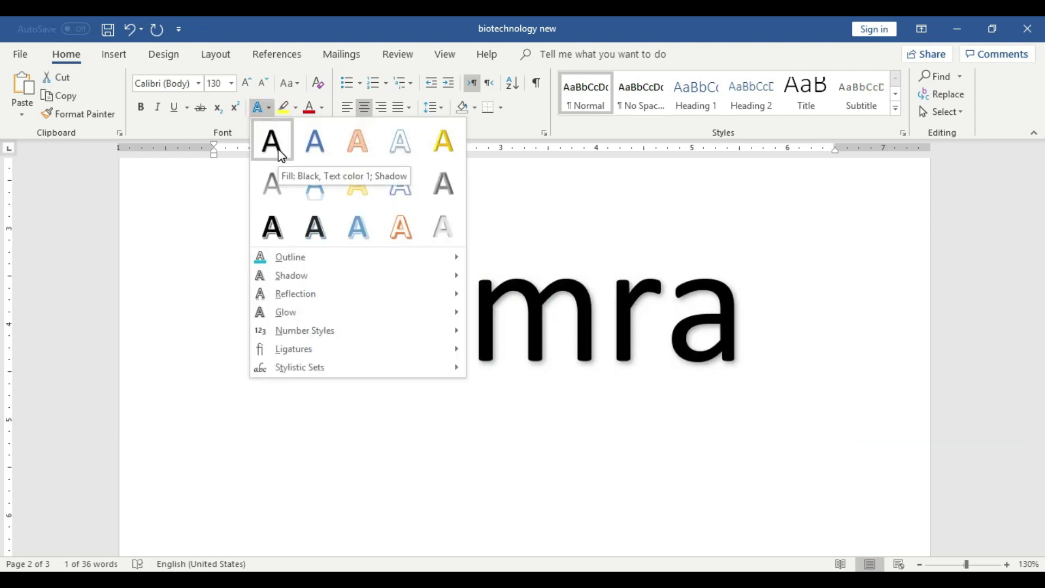
{"action": "left_click", "coordinate": [282, 157]}
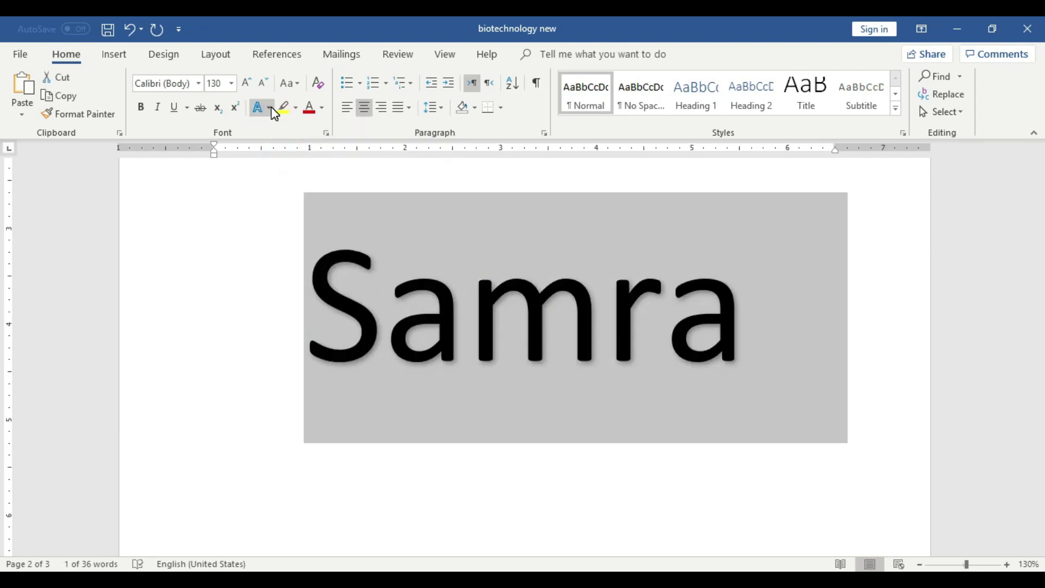
{"action": "left_click", "coordinate": [268, 107]}
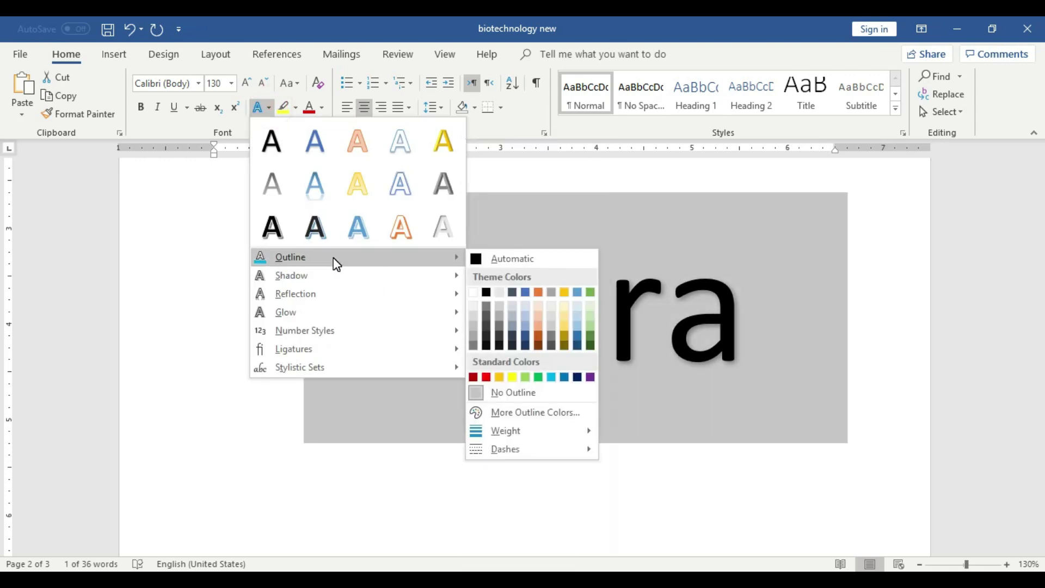
{"action": "mouse_move", "coordinate": [289, 256]}
{"action": "left_click", "coordinate": [552, 377]}
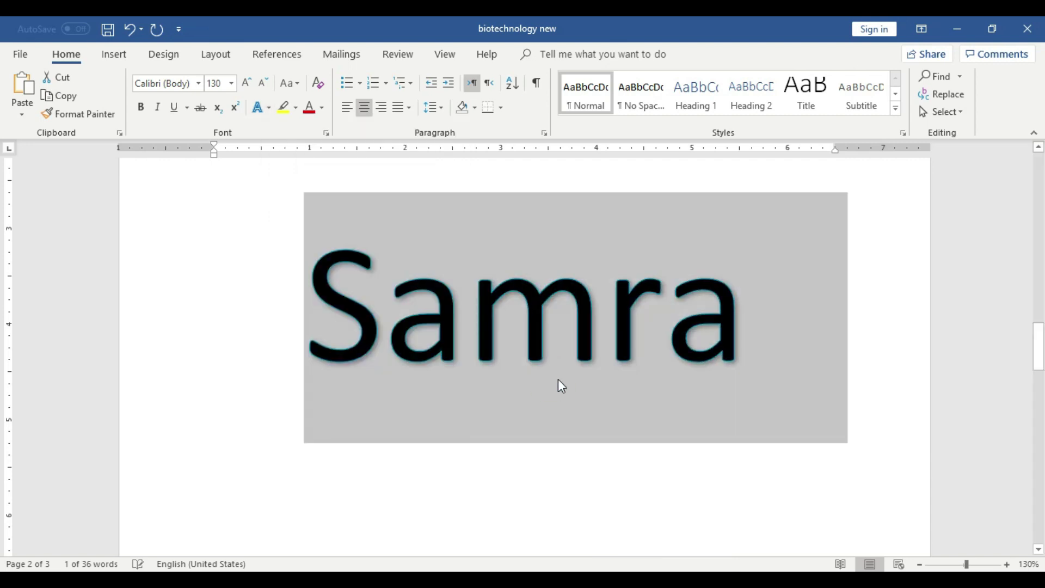
- Make Samra's teal outline Square Dot dashes at 3 pt weight
{"action": "left_click", "coordinate": [660, 369]}
{"action": "left_click", "coordinate": [767, 326]}
{"action": "double_click", "coordinate": [405, 317]}
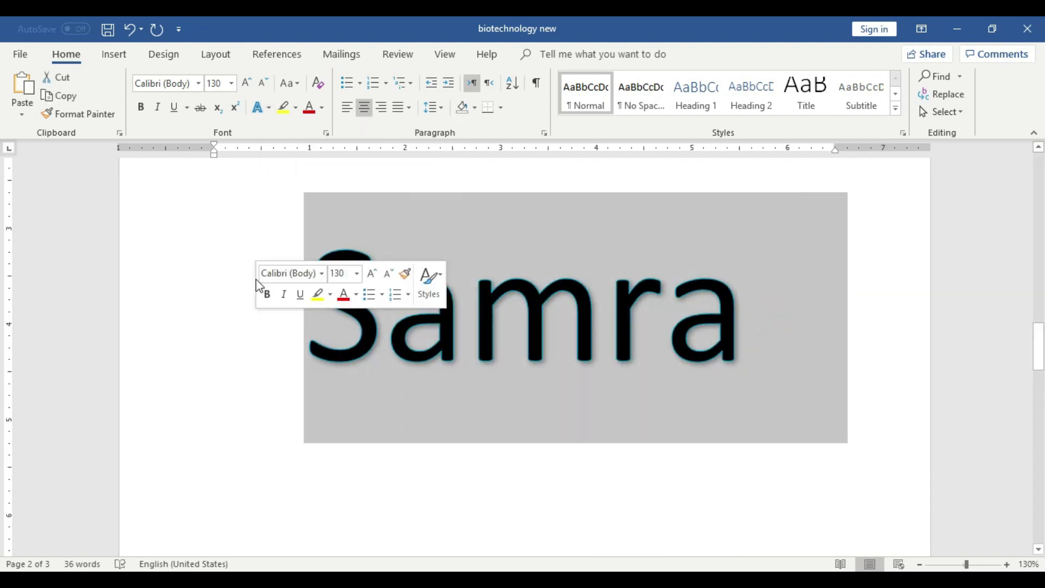
{"action": "left_click", "coordinate": [259, 108]}
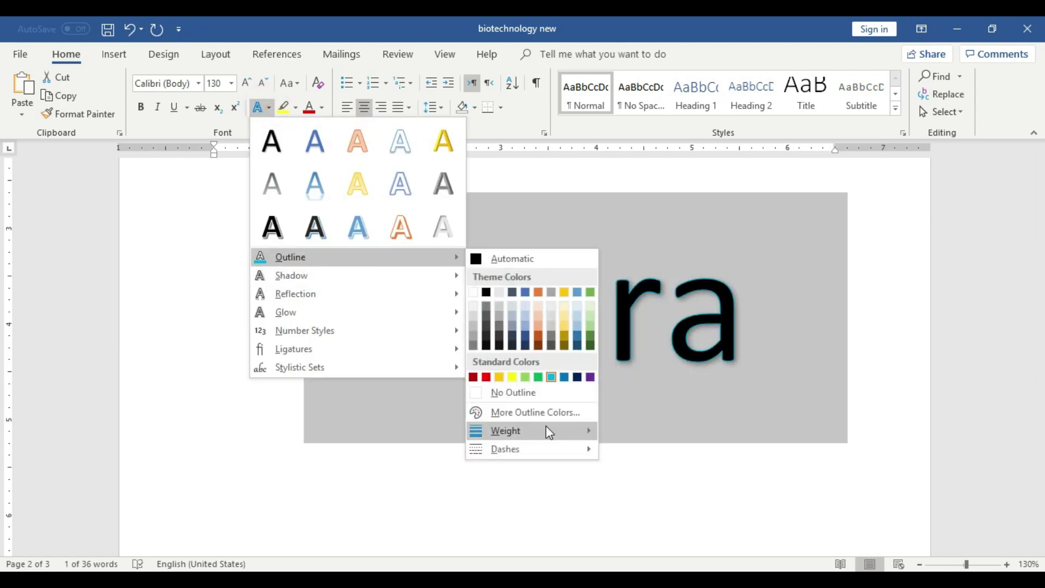
{"action": "mouse_move", "coordinate": [505, 449]}
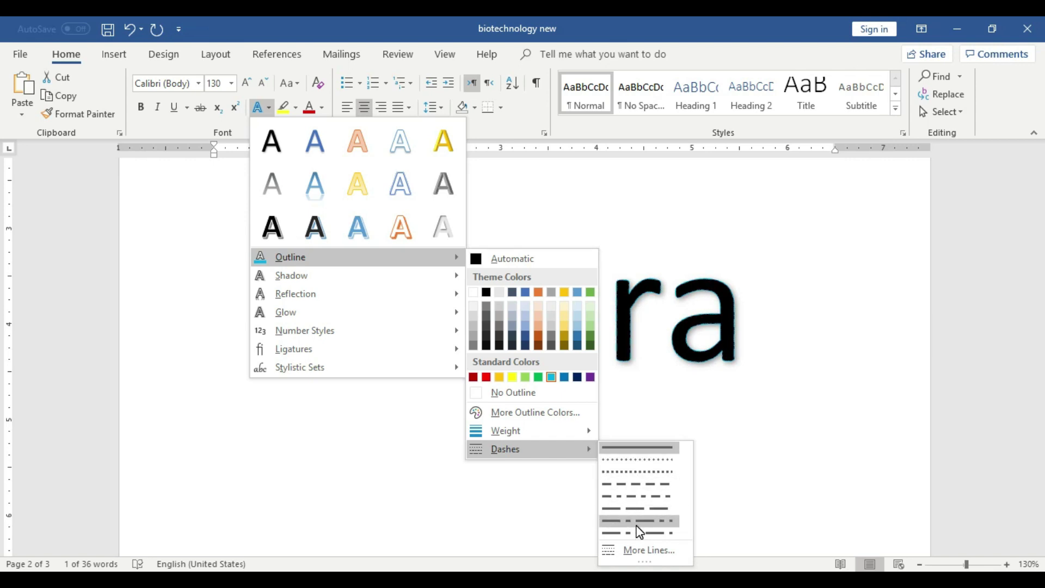
{"action": "left_click", "coordinate": [640, 481]}
{"action": "left_click", "coordinate": [508, 292]}
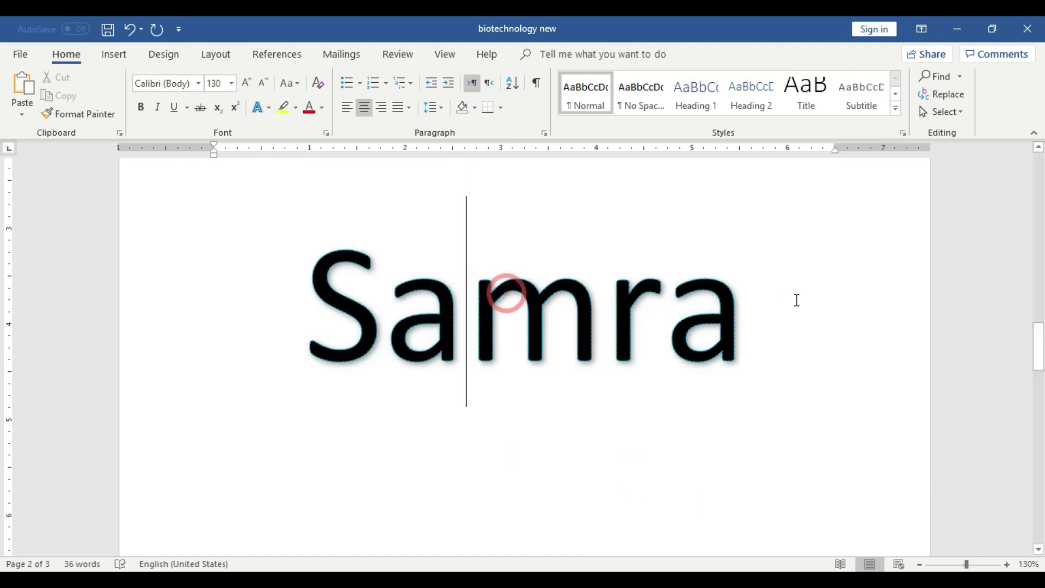
{"action": "left_click_drag", "start_coordinate": [759, 309], "coordinate": [253, 303]}
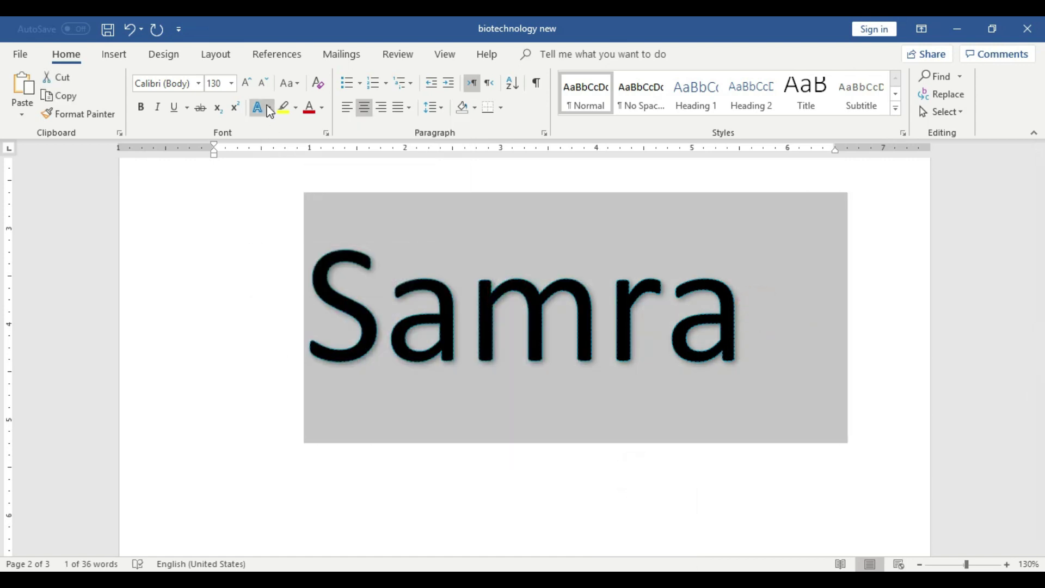
{"action": "left_click", "coordinate": [264, 107]}
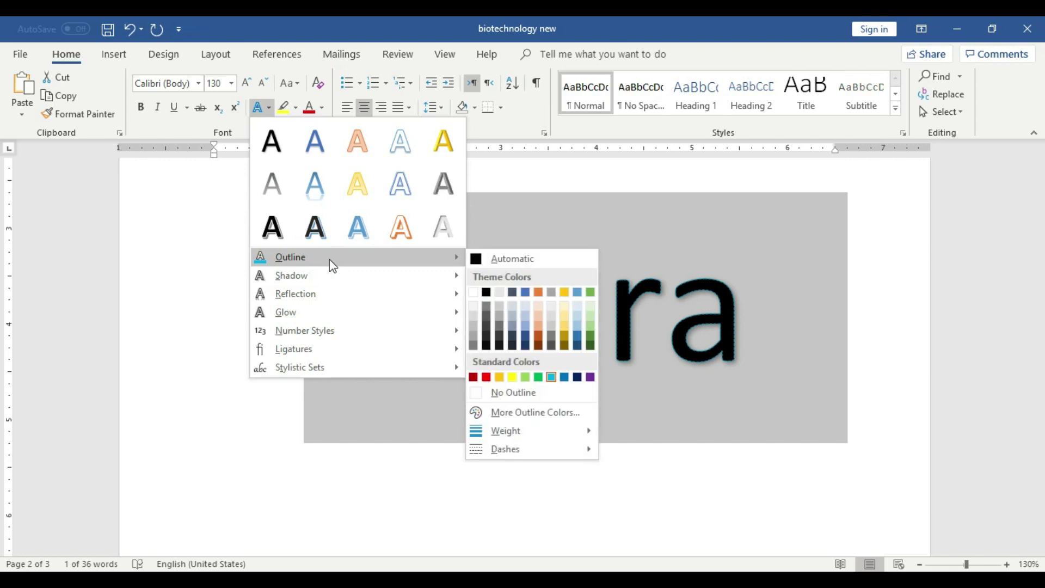
{"action": "mouse_move", "coordinate": [506, 430]}
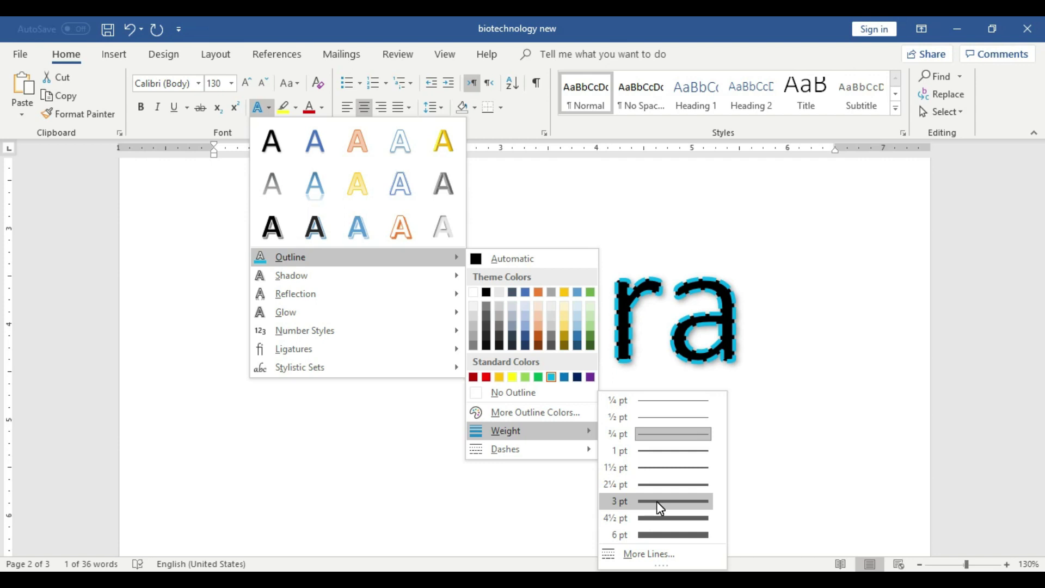
{"action": "left_click", "coordinate": [656, 501]}
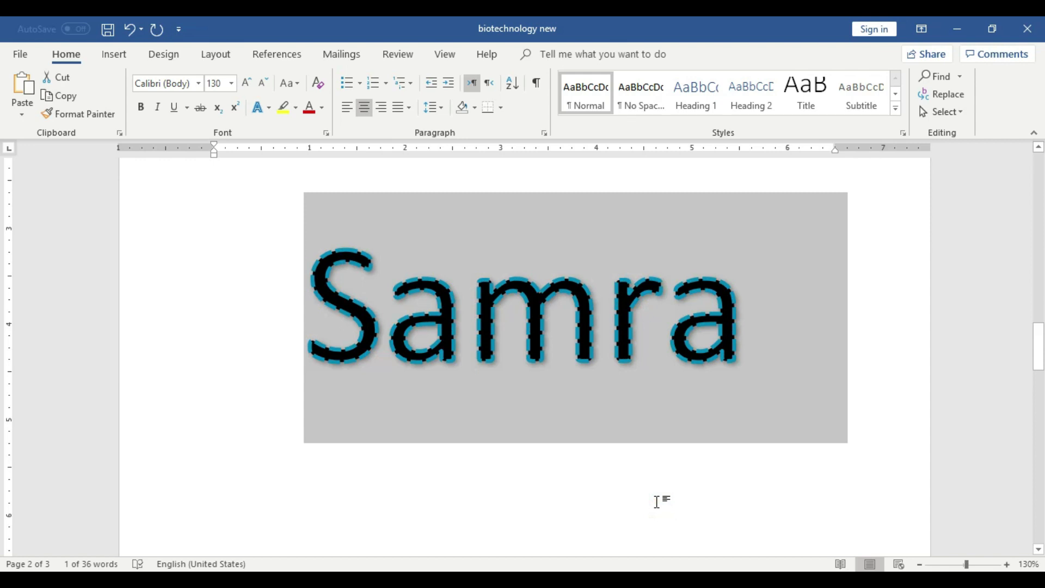
{"action": "left_click", "coordinate": [656, 501]}
- Select all of the document's content and delete it
{"action": "scroll", "coordinate": [656, 501], "scroll_direction": "up", "scroll_amount": 3}
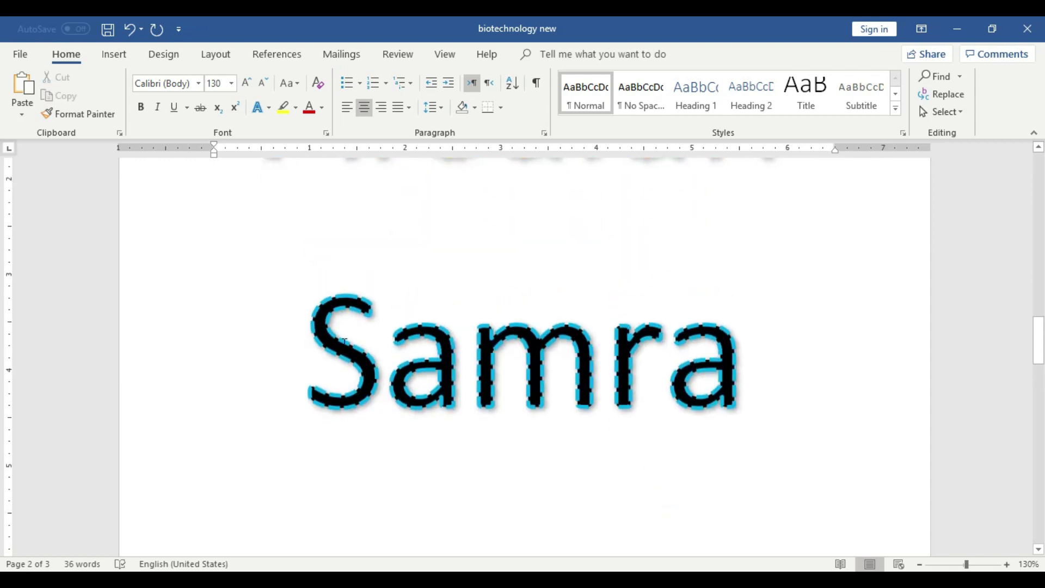
{"action": "scroll", "coordinate": [563, 381], "scroll_direction": "up", "scroll_amount": 3}
{"action": "scroll", "coordinate": [565, 382], "scroll_direction": "up", "scroll_amount": 3}
{"action": "scroll", "coordinate": [566, 382], "scroll_direction": "up", "scroll_amount": 4}
{"action": "scroll", "coordinate": [569, 383], "scroll_direction": "up", "scroll_amount": 3}
{"action": "scroll", "coordinate": [568, 383], "scroll_direction": "up", "scroll_amount": 3}
{"action": "scroll", "coordinate": [568, 382], "scroll_direction": "up", "scroll_amount": 4}
{"action": "scroll", "coordinate": [569, 383], "scroll_direction": "up", "scroll_amount": 1}
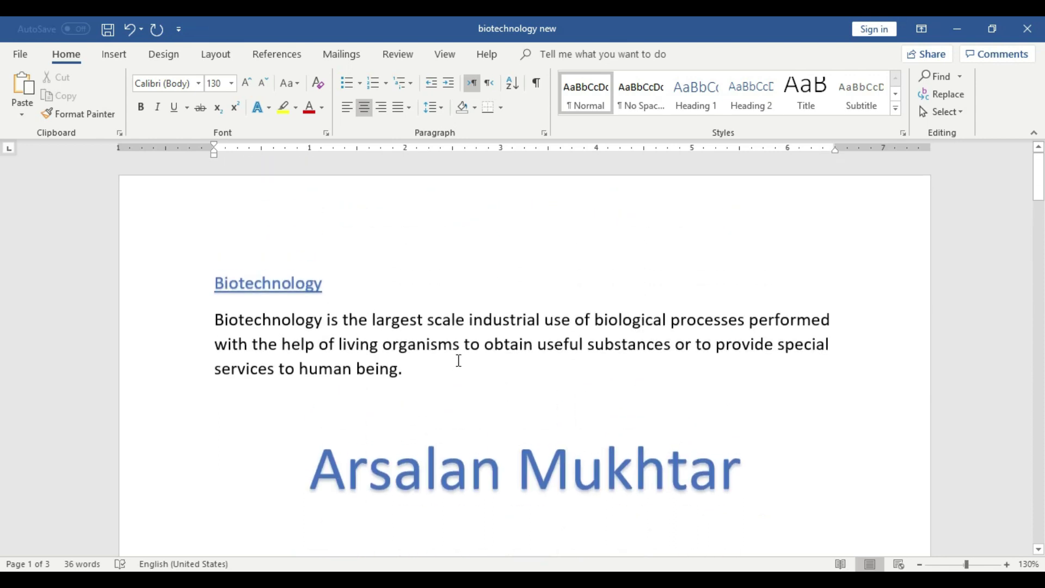
{"action": "scroll", "coordinate": [459, 361], "scroll_direction": "down", "scroll_amount": 1}
{"action": "scroll", "coordinate": [459, 361], "scroll_direction": "down", "scroll_amount": 3}
{"action": "scroll", "coordinate": [459, 361], "scroll_direction": "up", "scroll_amount": 4}
{"action": "scroll", "coordinate": [459, 360], "scroll_direction": "down", "scroll_amount": 5}
{"action": "scroll", "coordinate": [459, 360], "scroll_direction": "down", "scroll_amount": 2}
{"action": "scroll", "coordinate": [459, 360], "scroll_direction": "down", "scroll_amount": 2}
{"action": "scroll", "coordinate": [458, 360], "scroll_direction": "down", "scroll_amount": 3}
{"action": "scroll", "coordinate": [457, 361], "scroll_direction": "down", "scroll_amount": 3}
{"action": "scroll", "coordinate": [457, 360], "scroll_direction": "down", "scroll_amount": 3}
{"action": "scroll", "coordinate": [458, 360], "scroll_direction": "up", "scroll_amount": 3}
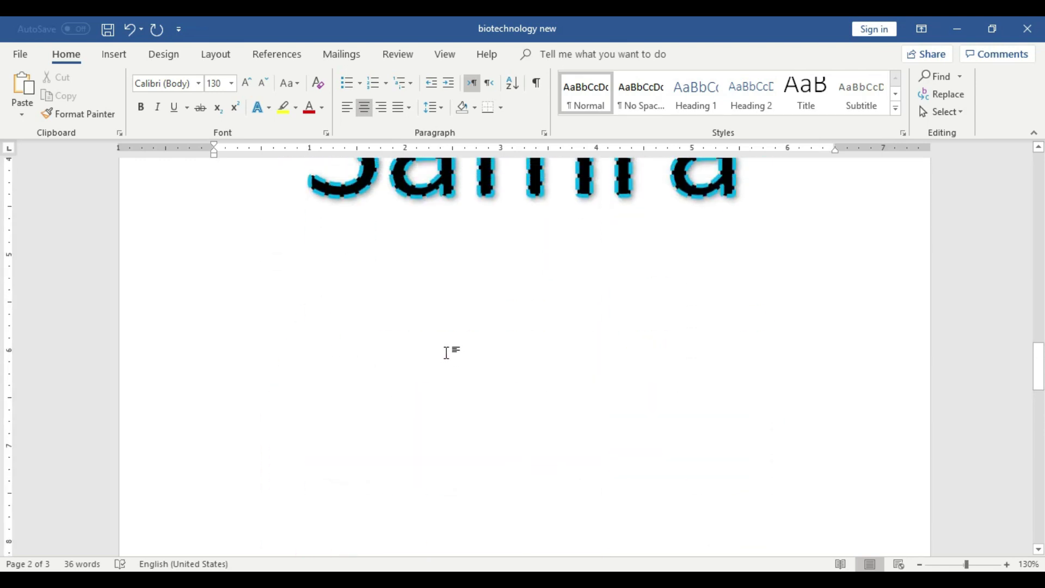
{"action": "key", "text": "ctrl+a"}
{"action": "key", "text": "Delete"}
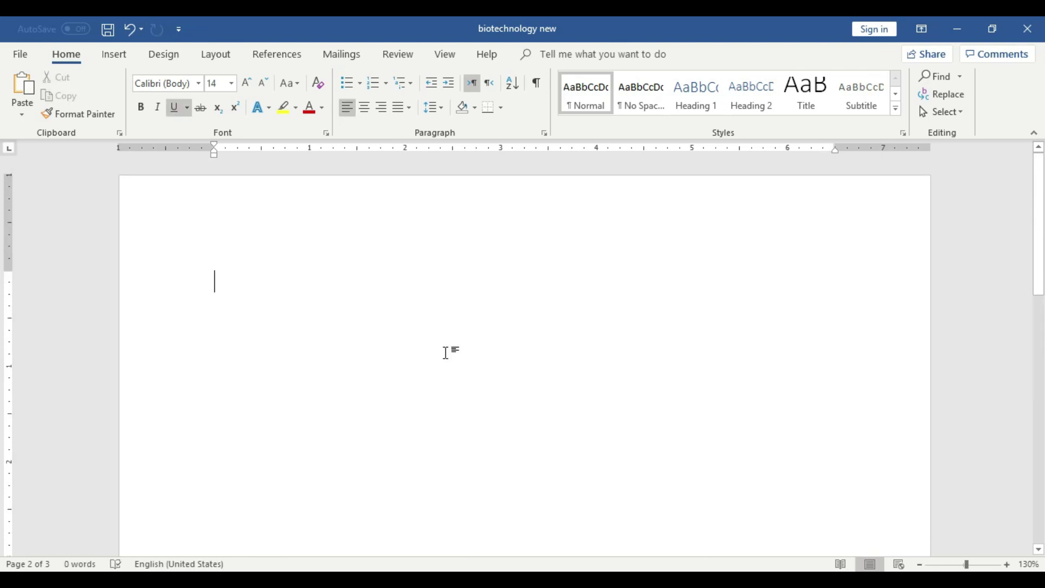
- Zoom the page view out, then back in to 120%
{"action": "left_click", "coordinate": [920, 565]}
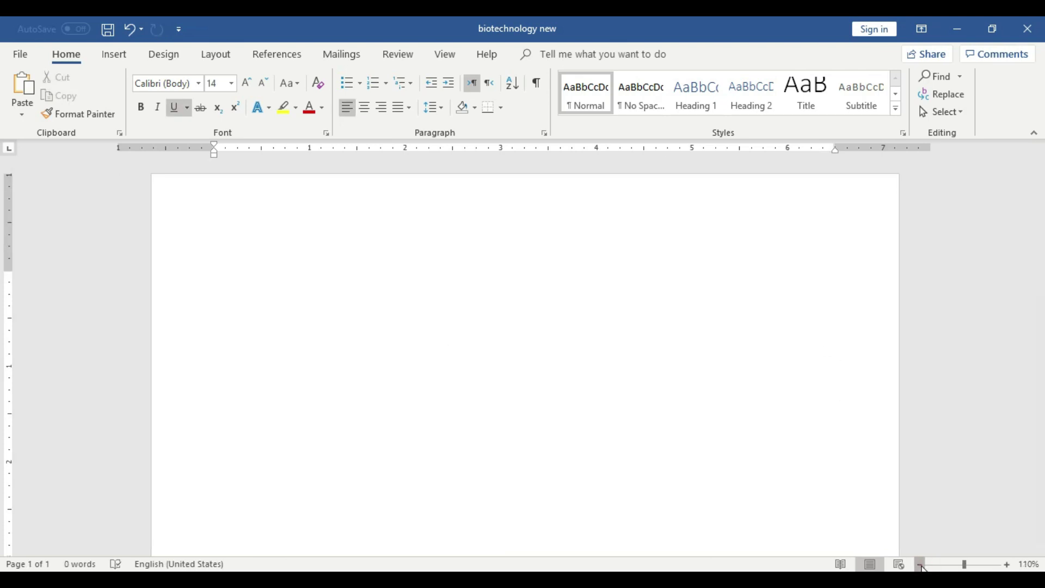
{"action": "left_click", "coordinate": [920, 564]}
{"action": "left_click", "coordinate": [920, 564]}
{"action": "left_click", "coordinate": [1008, 565]}
{"action": "left_click", "coordinate": [1007, 564]}
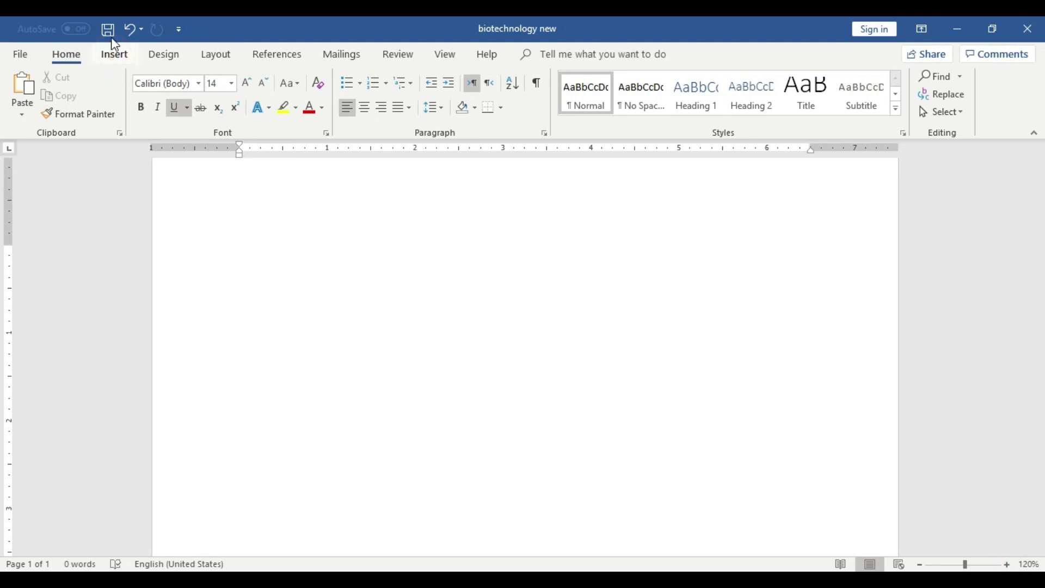
- Insert a 3×2 table and drag its corner so the rows are much taller and wider
{"action": "left_click", "coordinate": [122, 60]}
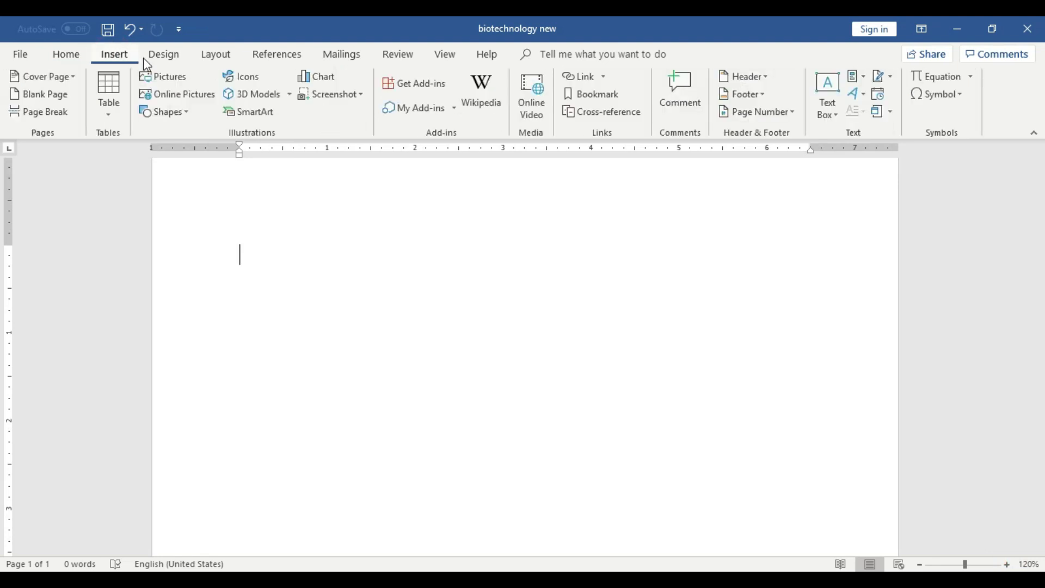
{"action": "left_click", "coordinate": [110, 106]}
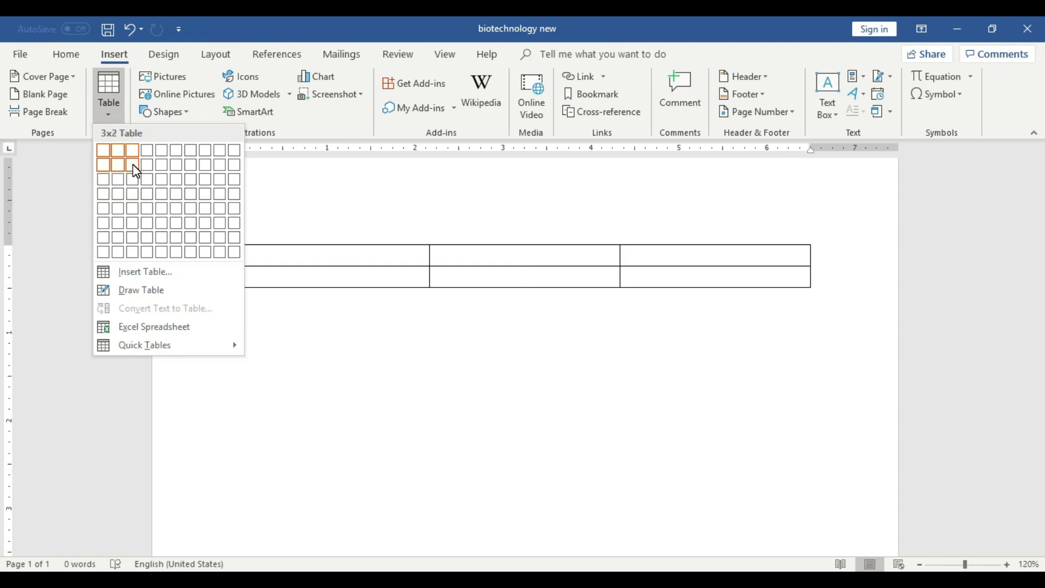
{"action": "left_click", "coordinate": [136, 171]}
{"action": "mouse_move", "coordinate": [813, 292]}
{"action": "left_mouse_down"}
{"action": "mouse_move", "coordinate": [799, 380]}
{"action": "mouse_move", "coordinate": [813, 316]}
{"action": "mouse_move", "coordinate": [840, 345]}
{"action": "left_mouse_up"}
{"action": "left_click_drag", "start_coordinate": [1040, 262], "coordinate": [1040, 292]}
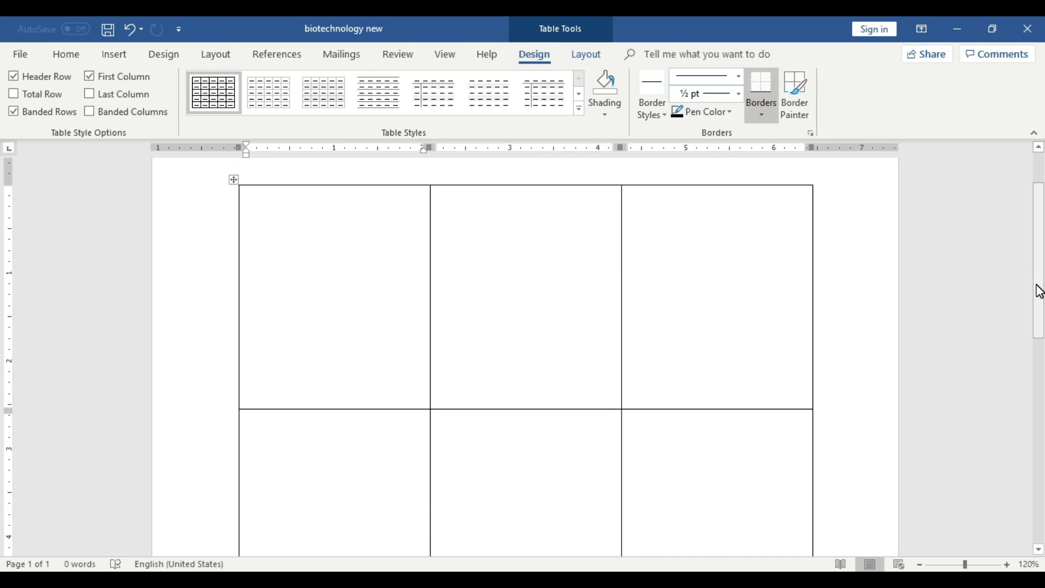
{"action": "key", "text": "ctrl+z"}
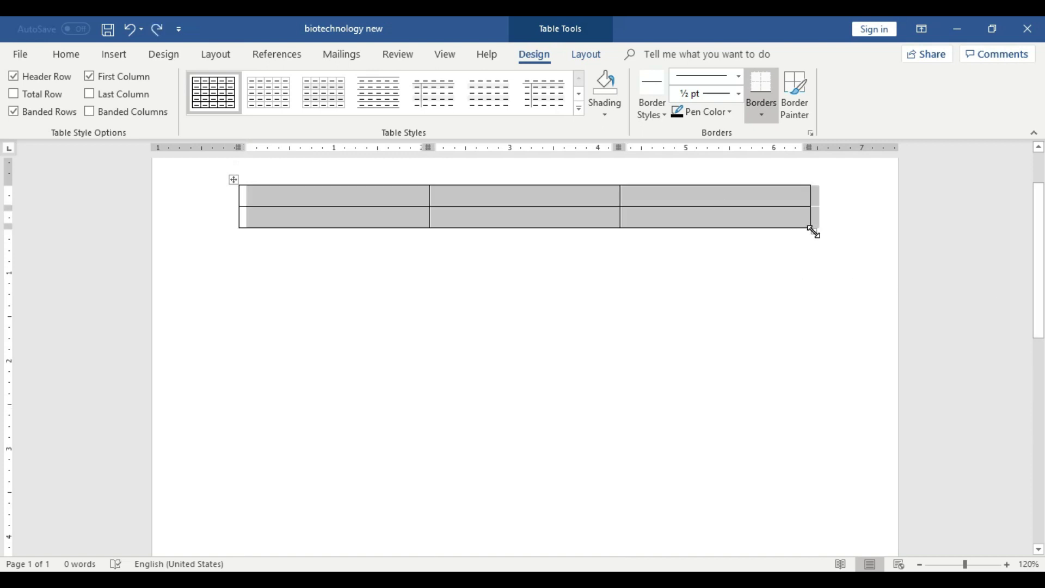
{"action": "left_click_drag", "start_coordinate": [815, 233], "coordinate": [834, 419]}
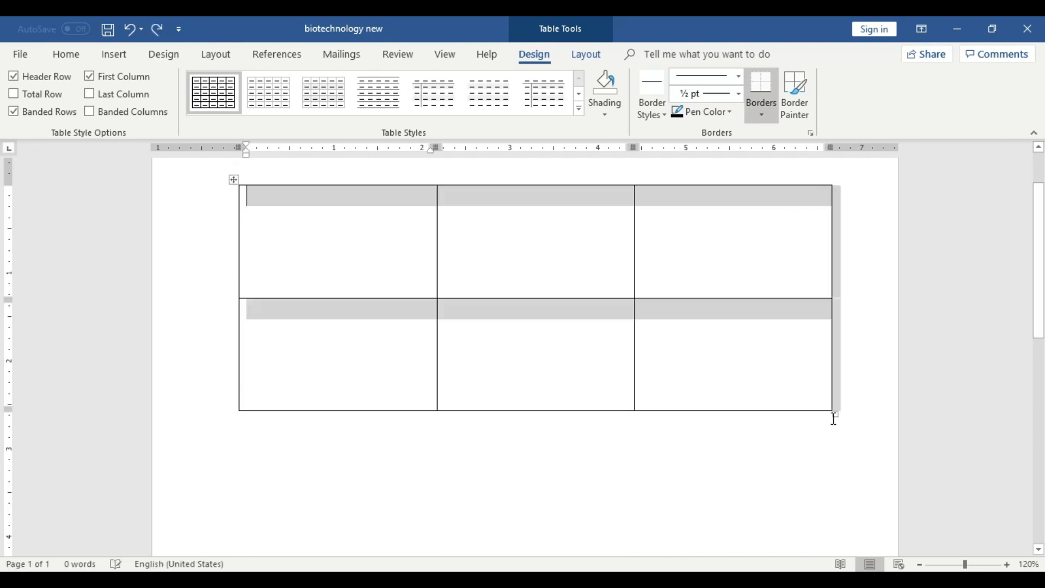
- Type the cell values, including B, ABC and 123, into the table
{"action": "left_click", "coordinate": [382, 343]}
{"action": "type", "text": "B"}
{"action": "left_click", "coordinate": [598, 228]}
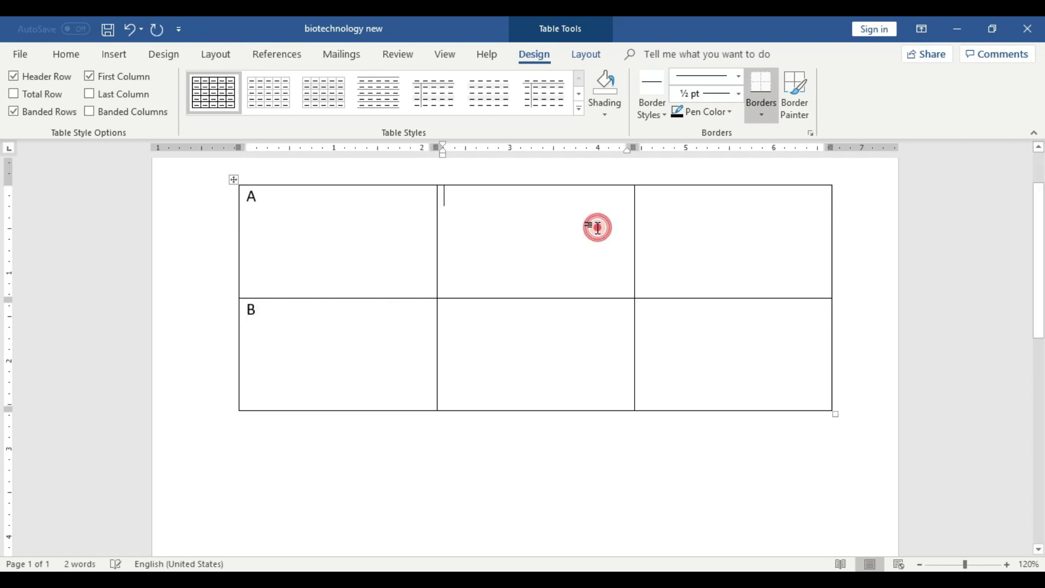
{"action": "left_click", "coordinate": [579, 339]}
{"action": "type", "text": "1"}
{"action": "left_click", "coordinate": [691, 225]}
{"action": "left_click", "coordinate": [493, 309]}
{"action": "key", "text": "BackSpace"}
{"action": "left_click", "coordinate": [665, 217]}
{"action": "type", "text": "ABC"}
{"action": "left_click", "coordinate": [679, 341]}
{"action": "type", "text": "123"}
- Centre the text in every table cell and enlarge it to 72 pt
{"action": "left_click", "coordinate": [684, 310]}
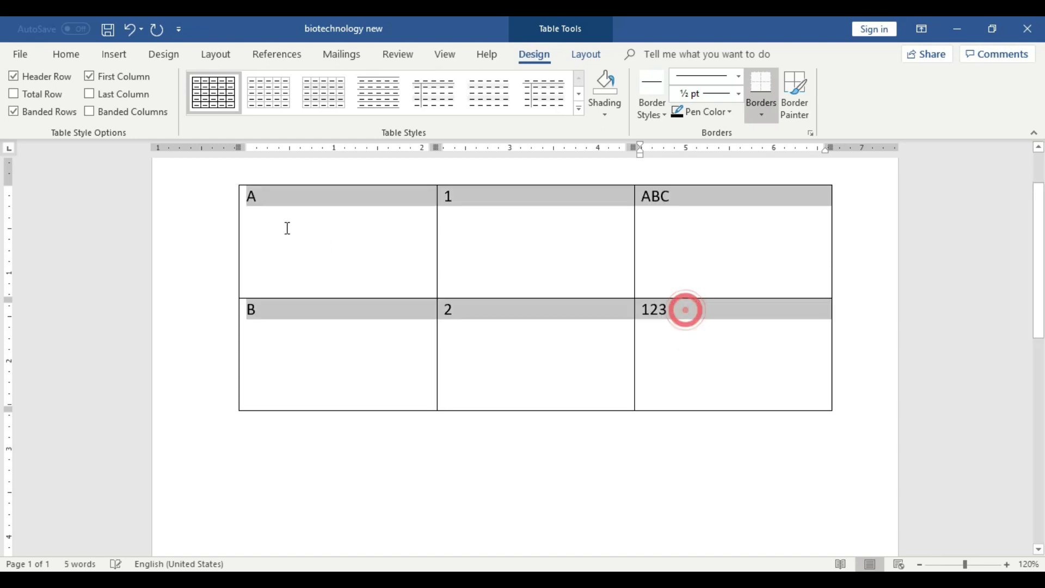
{"action": "left_click", "coordinate": [66, 55]}
{"action": "left_click", "coordinate": [365, 108]}
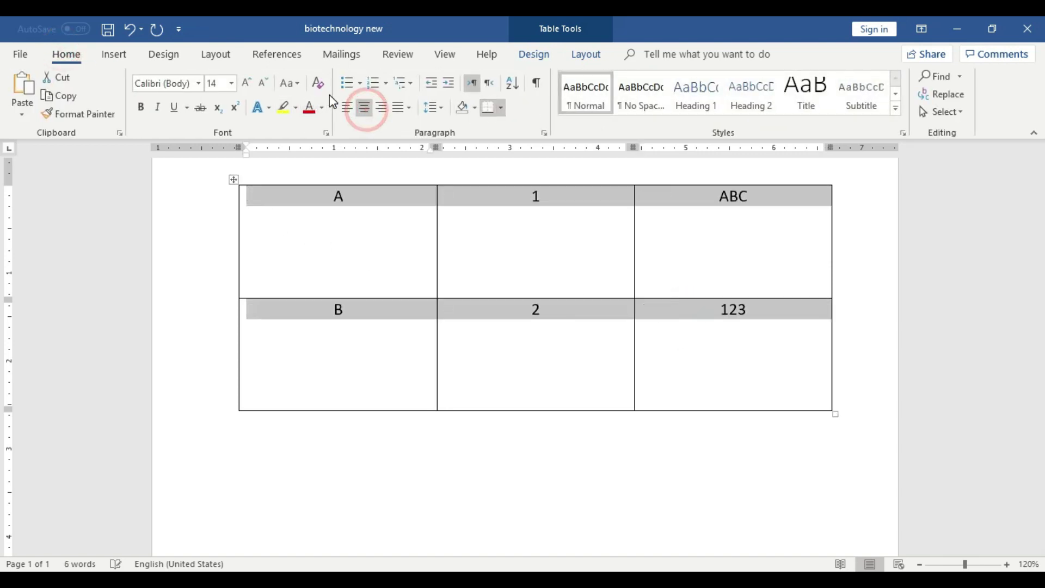
{"action": "left_click", "coordinate": [247, 84]}
{"action": "left_click", "coordinate": [246, 84]}
{"action": "left_click", "coordinate": [247, 83]}
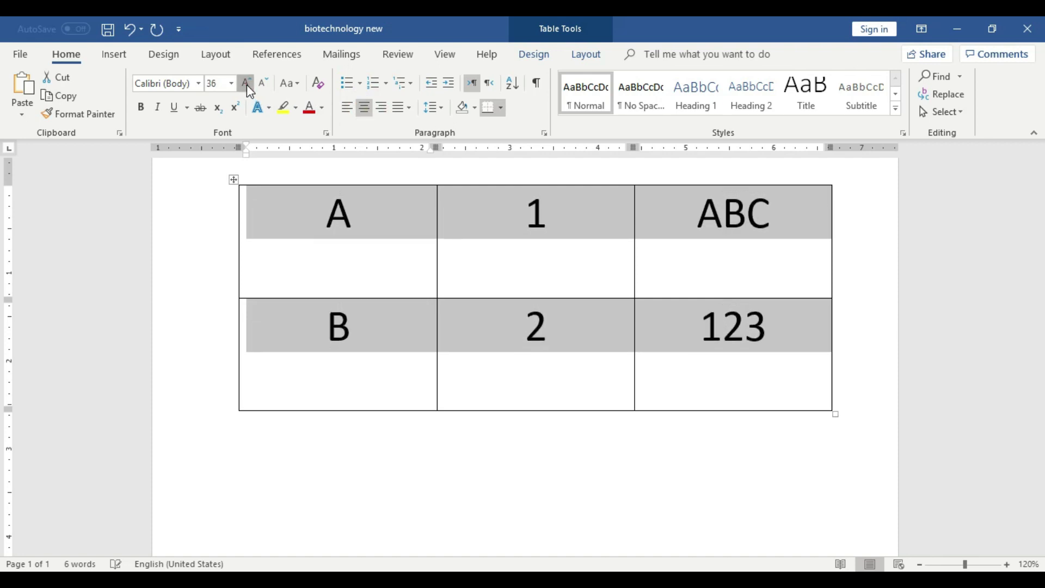
{"action": "left_click", "coordinate": [247, 84]}
{"action": "left_click", "coordinate": [263, 83]}
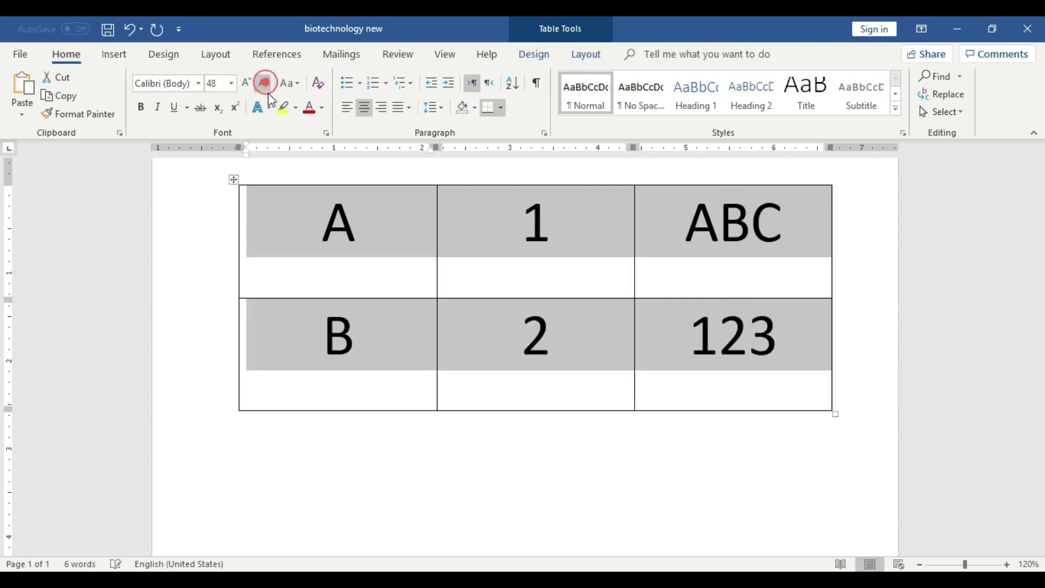
{"action": "left_click", "coordinate": [253, 87]}
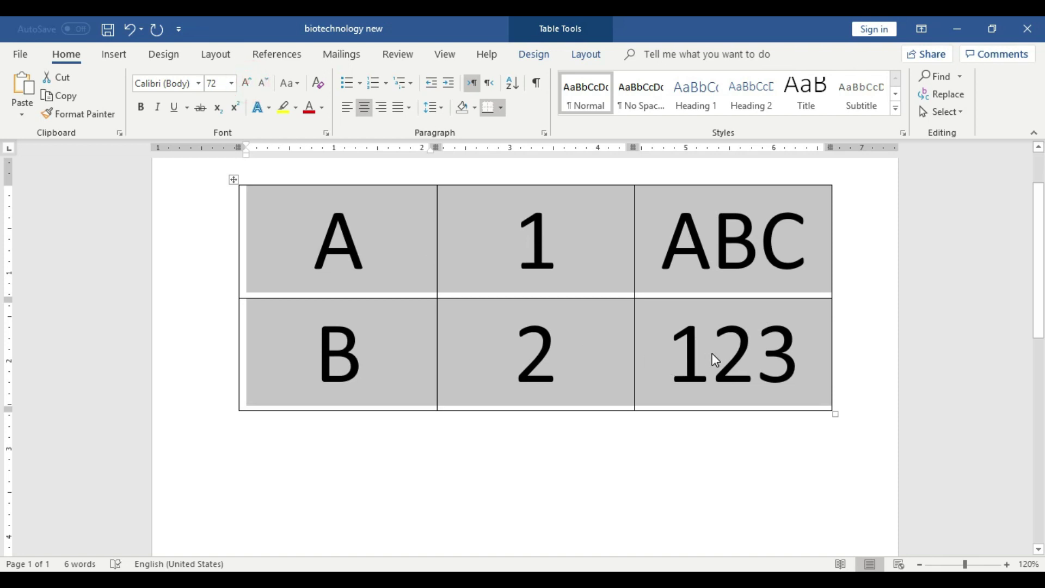
{"action": "left_click", "coordinate": [714, 355]}
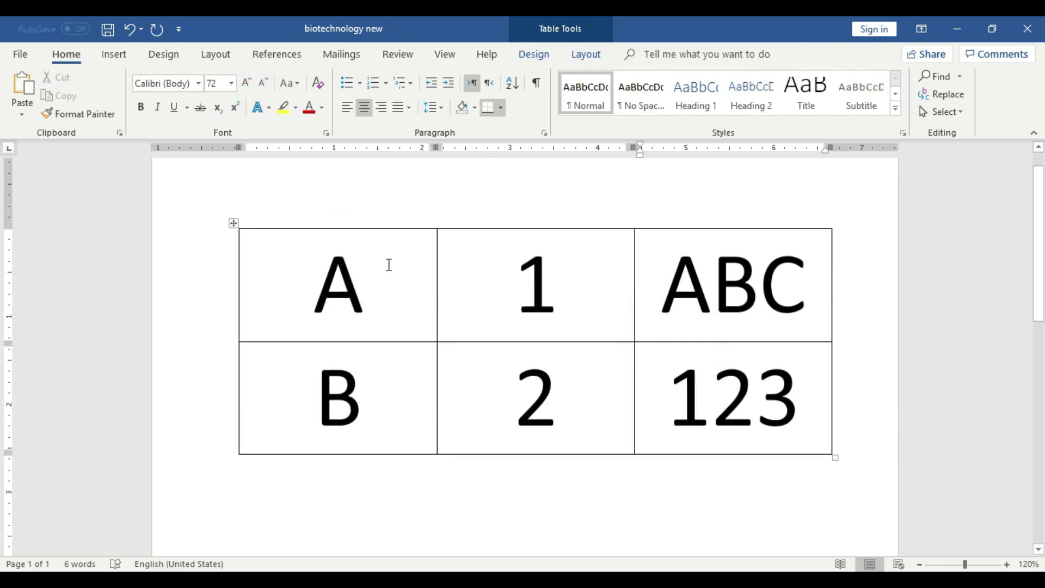
- Apply the yellow text effect to the letter A in the first cell
{"action": "left_click_drag", "start_coordinate": [385, 289], "coordinate": [313, 289]}
{"action": "left_click", "coordinate": [264, 107]}
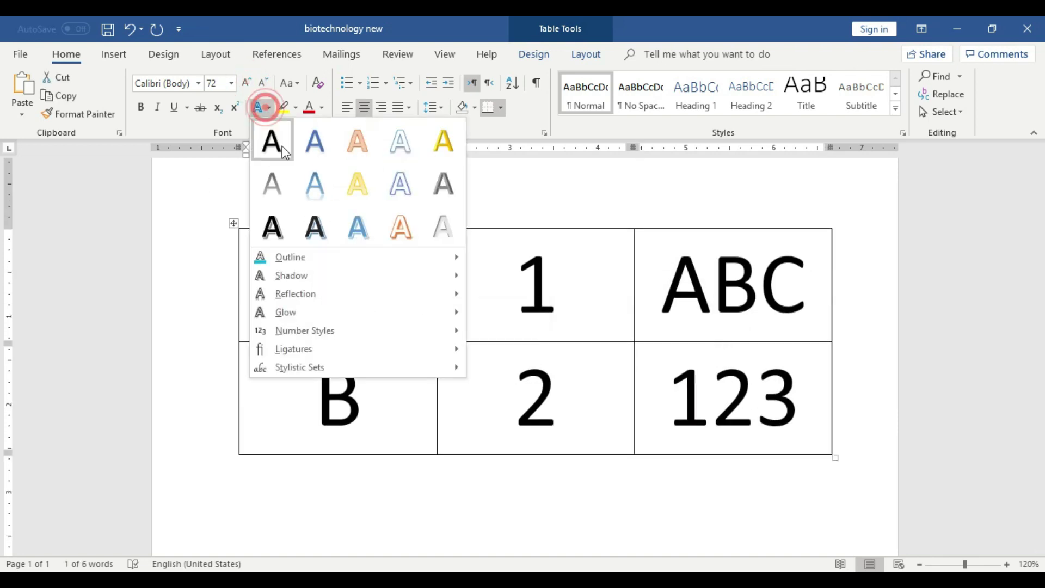
{"action": "left_click", "coordinate": [372, 195]}
{"action": "left_click", "coordinate": [420, 313]}
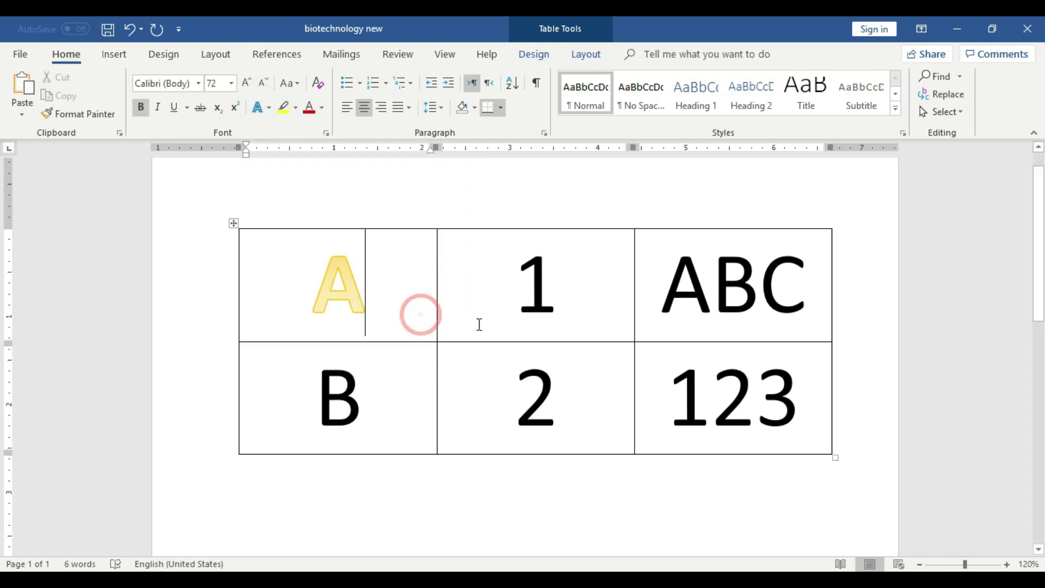
- Give the B in the lower-left cell the blue gradient text effect
{"action": "left_click_drag", "start_coordinate": [387, 411], "coordinate": [306, 409]}
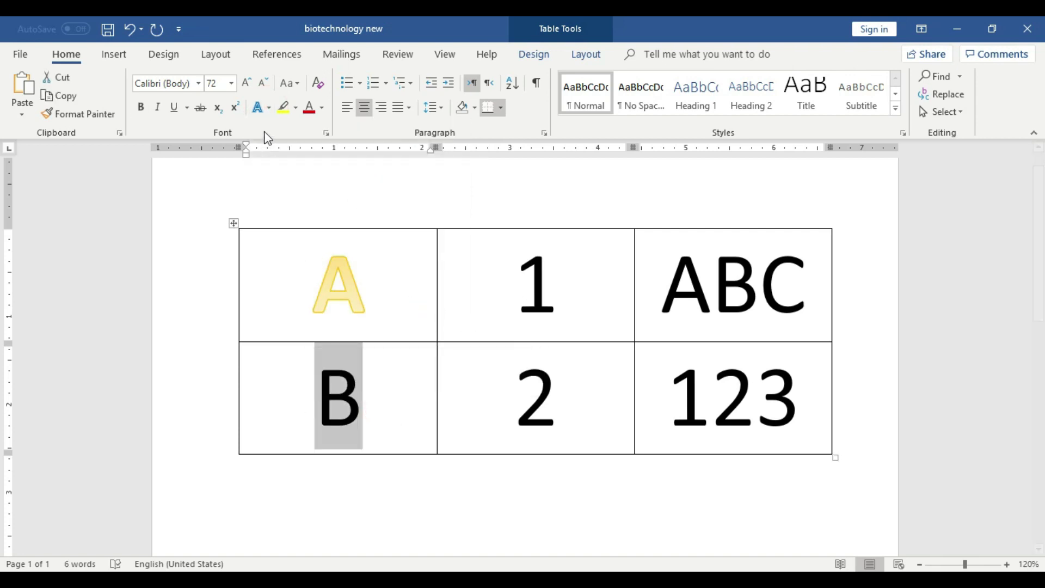
{"action": "left_click", "coordinate": [270, 108]}
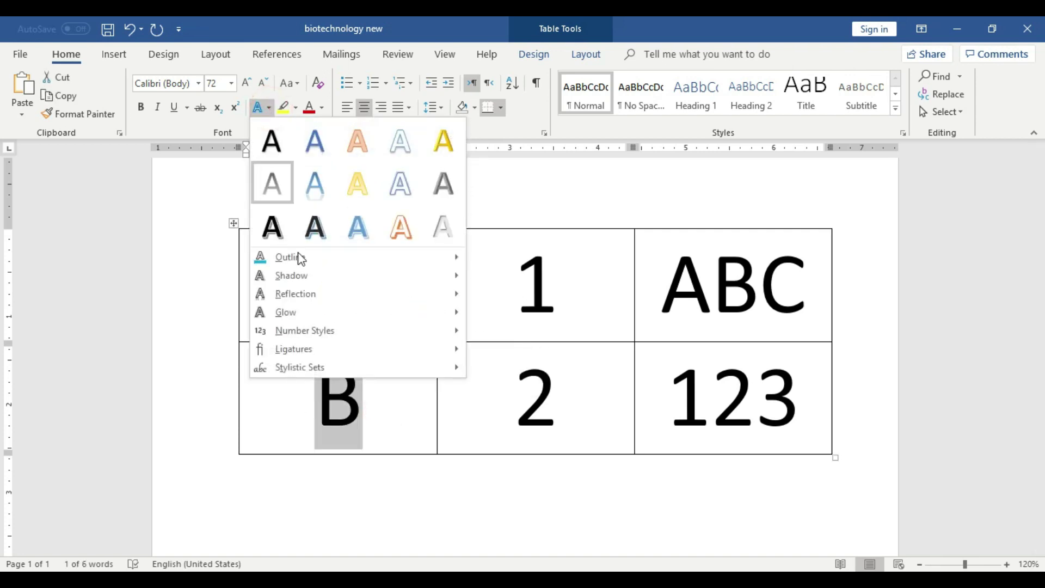
{"action": "left_click", "coordinate": [372, 226]}
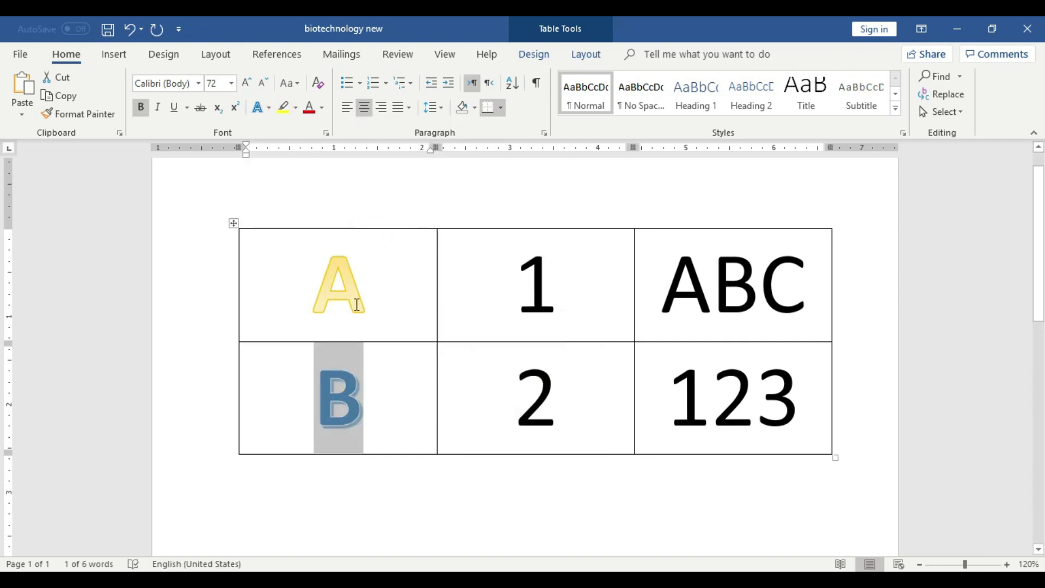
- Give the number 1 in the top-middle cell a gold outline
{"action": "left_click", "coordinate": [478, 377]}
{"action": "left_click_drag", "start_coordinate": [520, 270], "coordinate": [578, 272]}
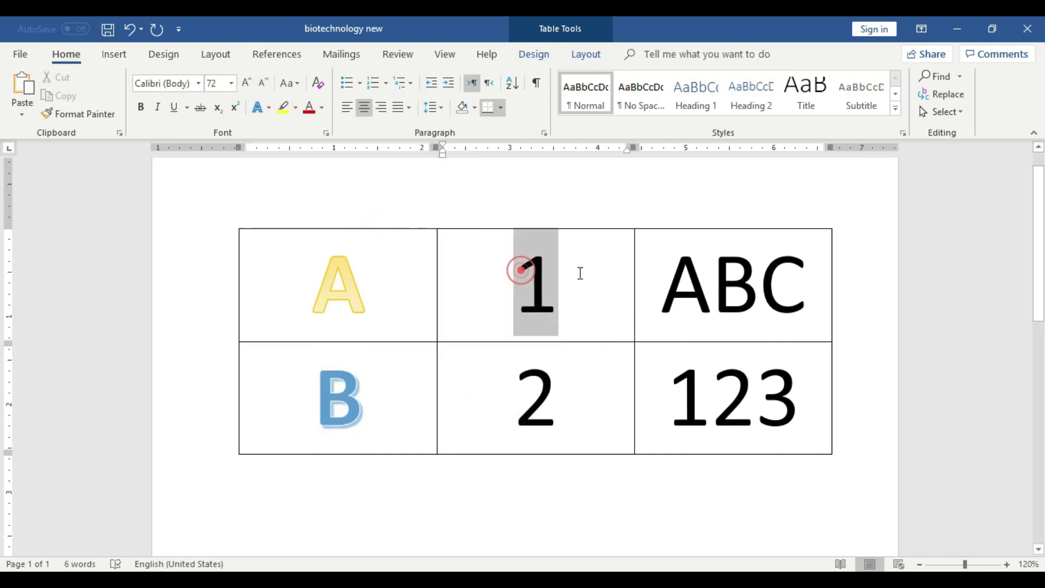
{"action": "left_click", "coordinate": [266, 108]}
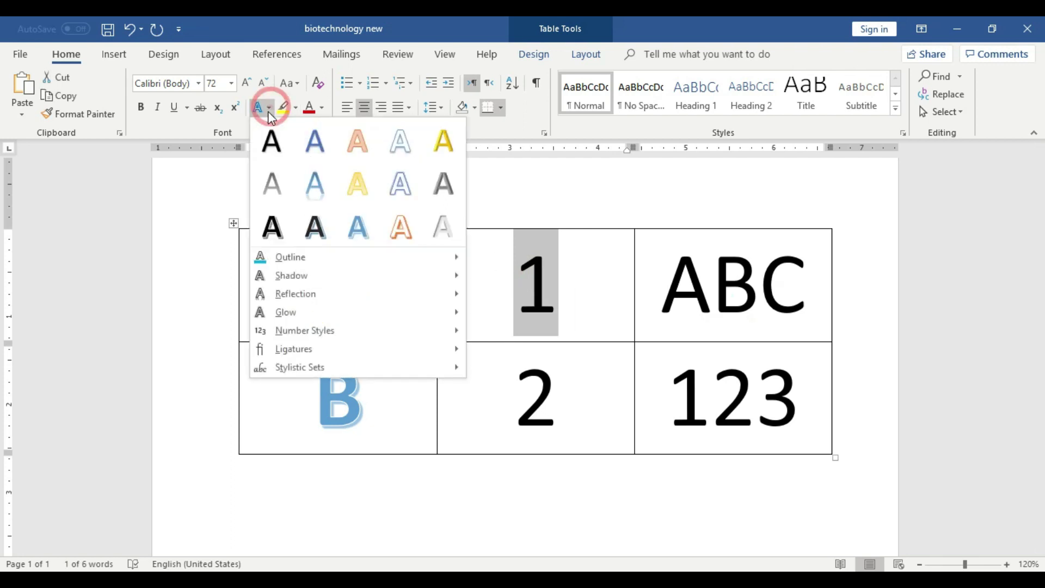
{"action": "mouse_move", "coordinate": [289, 257]}
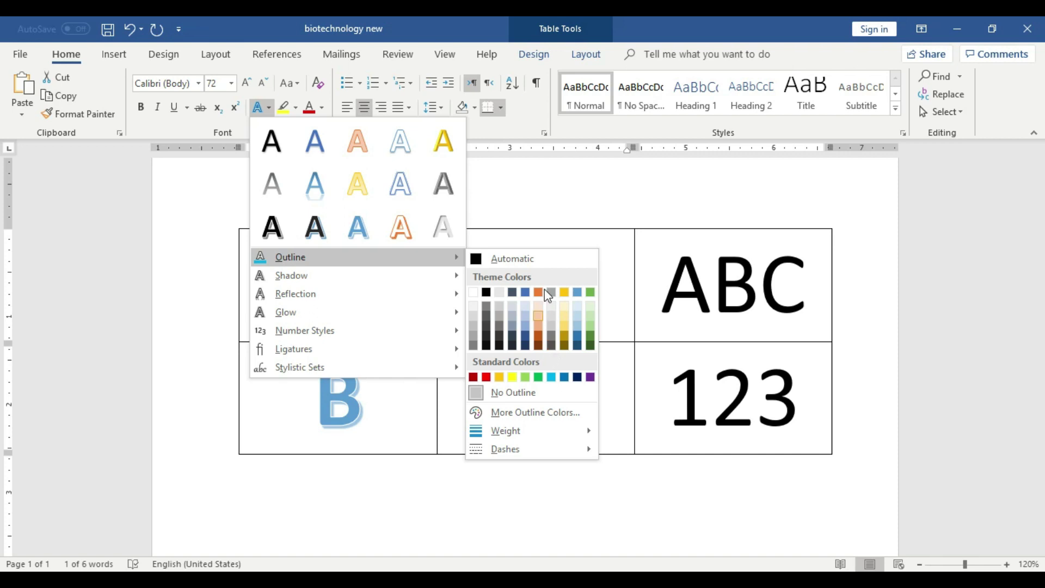
{"action": "left_click", "coordinate": [565, 293]}
{"action": "left_click", "coordinate": [574, 290]}
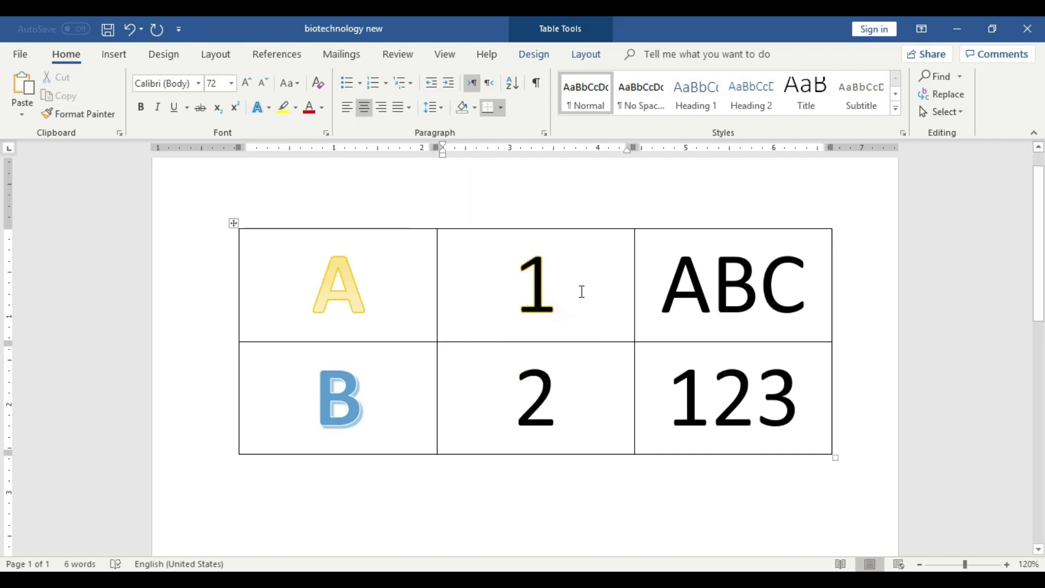
- Thicken the 1's outline to 3 pt and make it square-dot dashed
{"action": "left_click_drag", "start_coordinate": [580, 292], "coordinate": [507, 290]}
{"action": "left_click", "coordinate": [269, 108]}
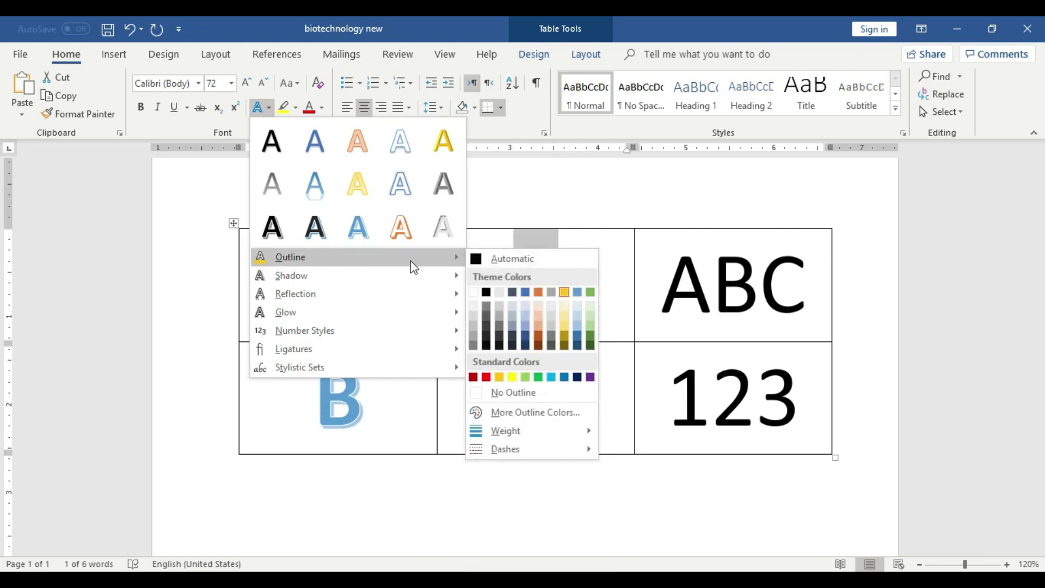
{"action": "mouse_move", "coordinate": [506, 430]}
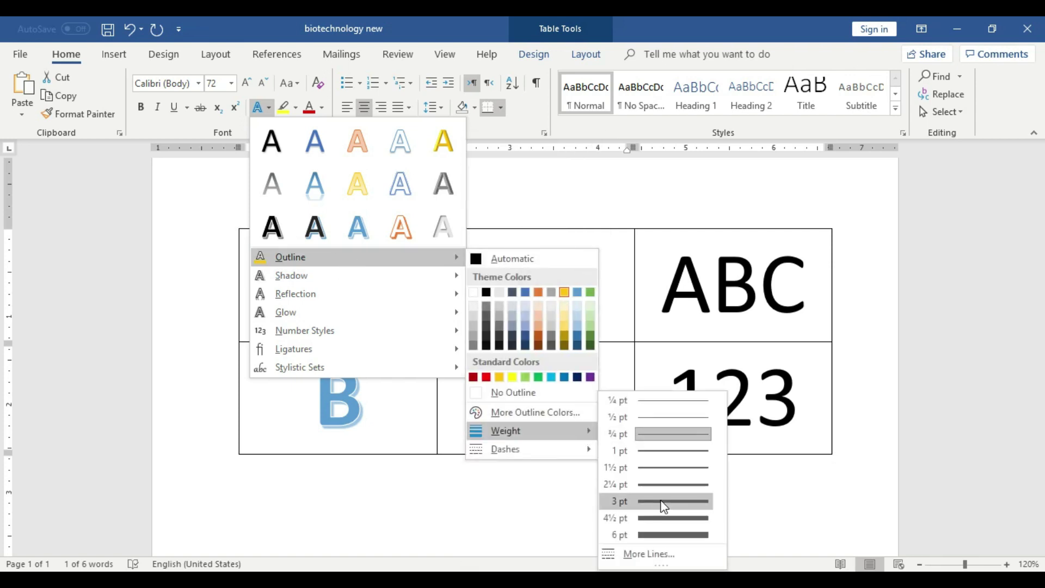
{"action": "left_click", "coordinate": [664, 501]}
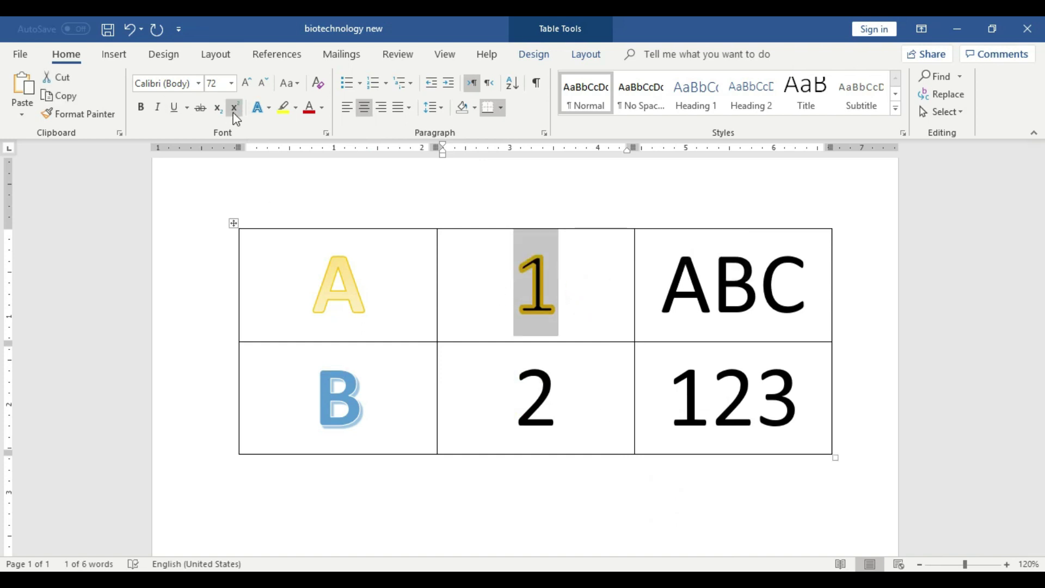
{"action": "left_click", "coordinate": [270, 107]}
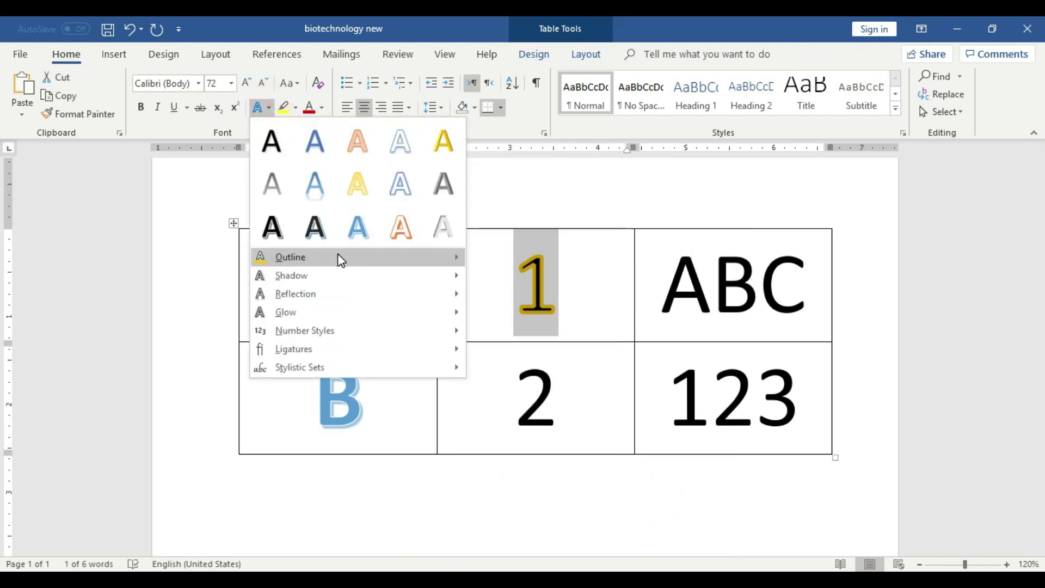
{"action": "mouse_move", "coordinate": [505, 450]}
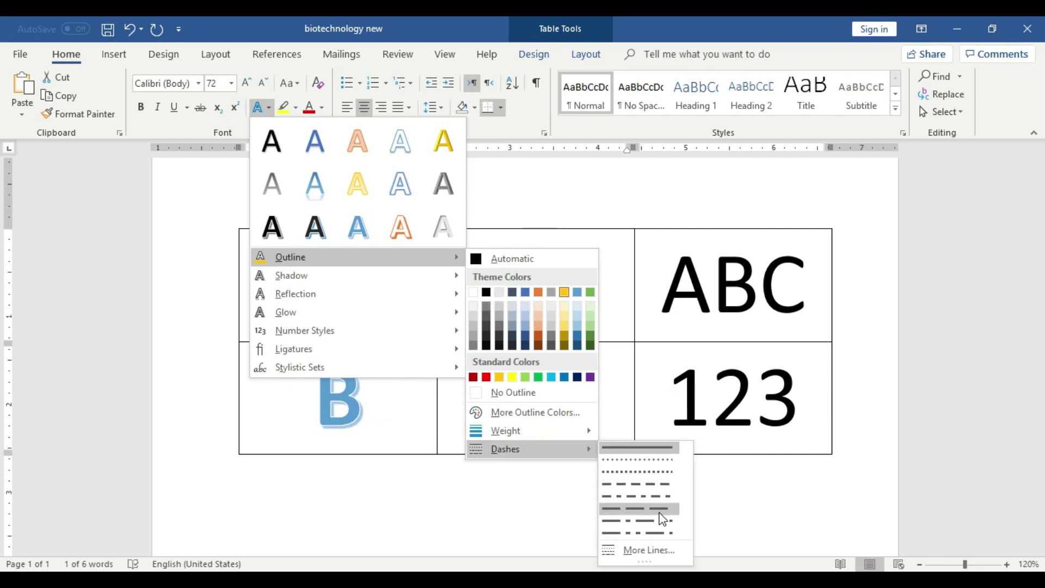
{"action": "left_click", "coordinate": [661, 473]}
{"action": "left_click", "coordinate": [567, 275]}
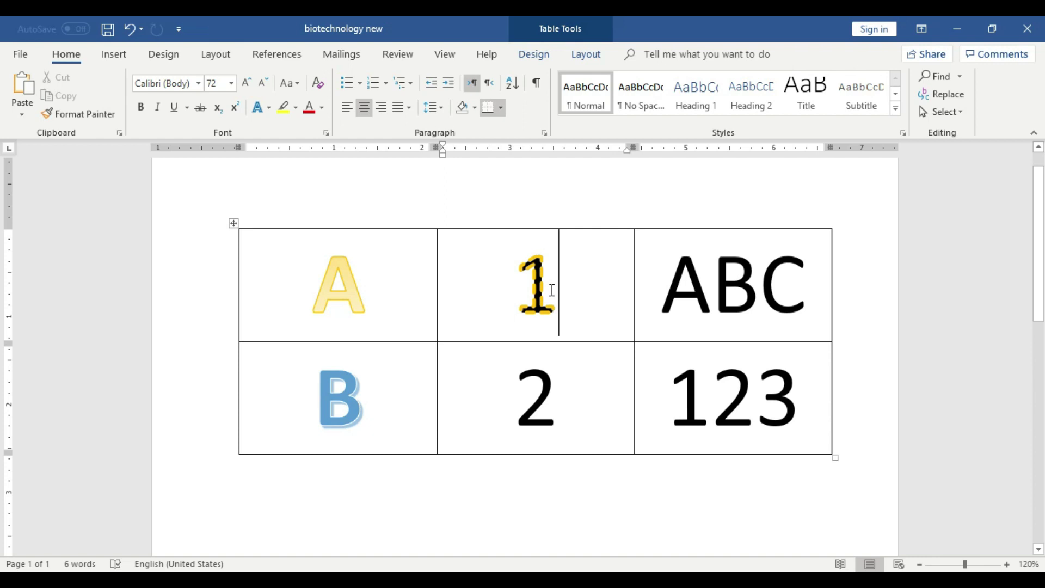
{"action": "double_click", "coordinate": [579, 396]}
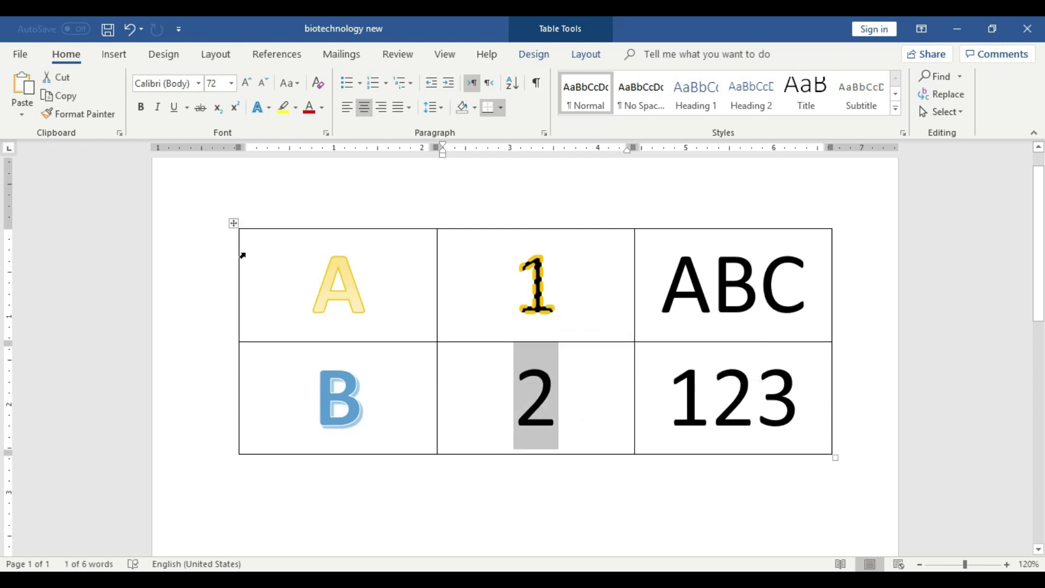
- Apply the first Outer shadow preset to the number 2 in the bottom-middle cell
{"action": "left_click", "coordinate": [270, 103]}
{"action": "mouse_move", "coordinate": [357, 257]}
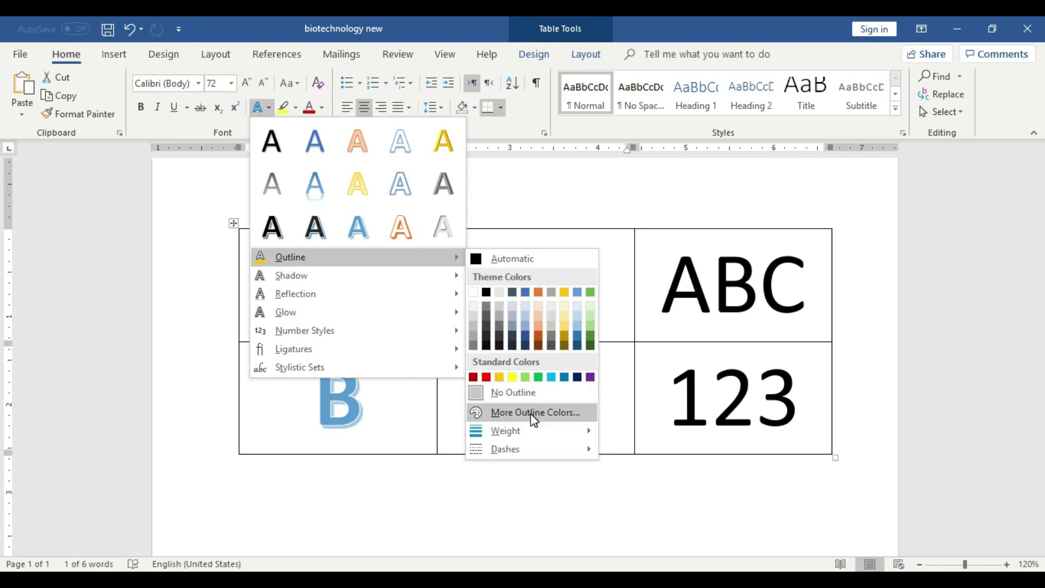
{"action": "left_click", "coordinate": [534, 413]}
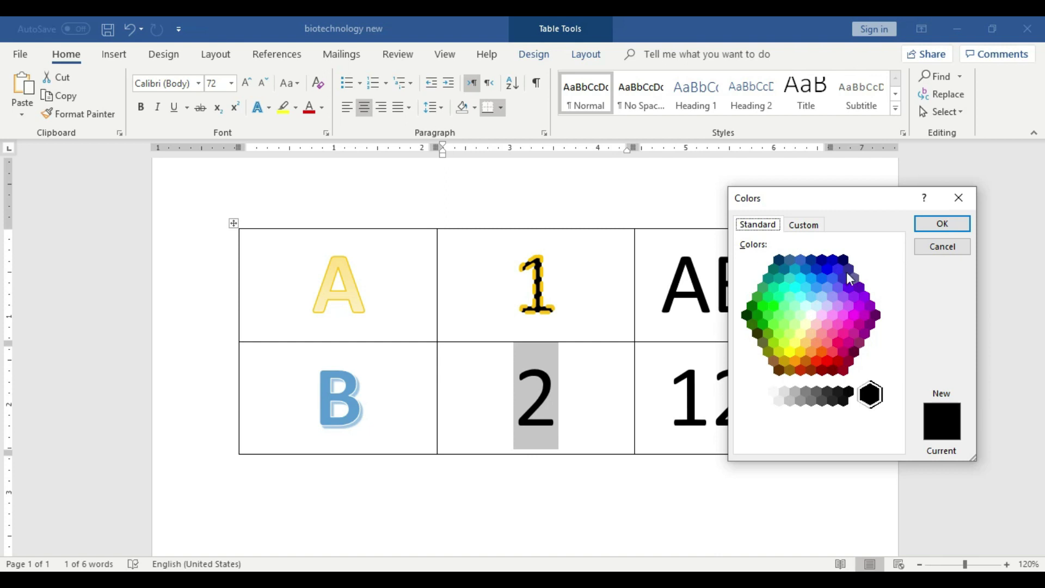
{"action": "left_click", "coordinate": [929, 245]}
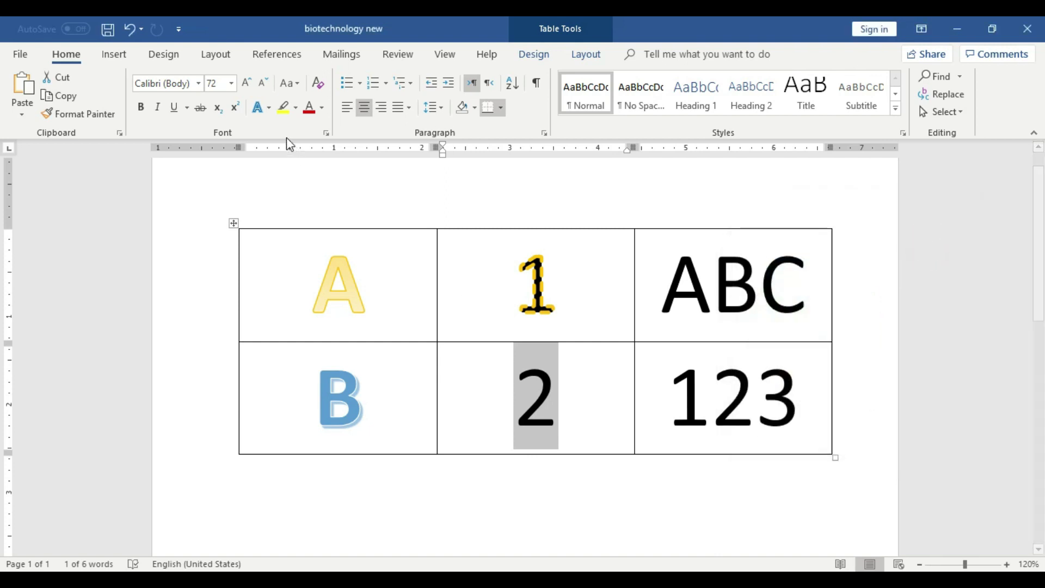
{"action": "left_click", "coordinate": [270, 111]}
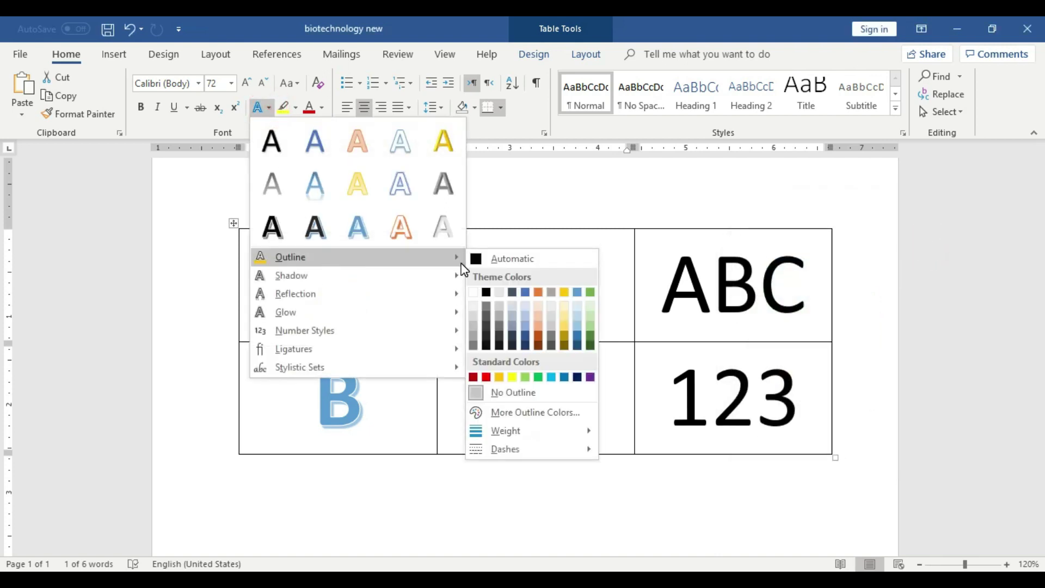
{"action": "mouse_move", "coordinate": [292, 276]}
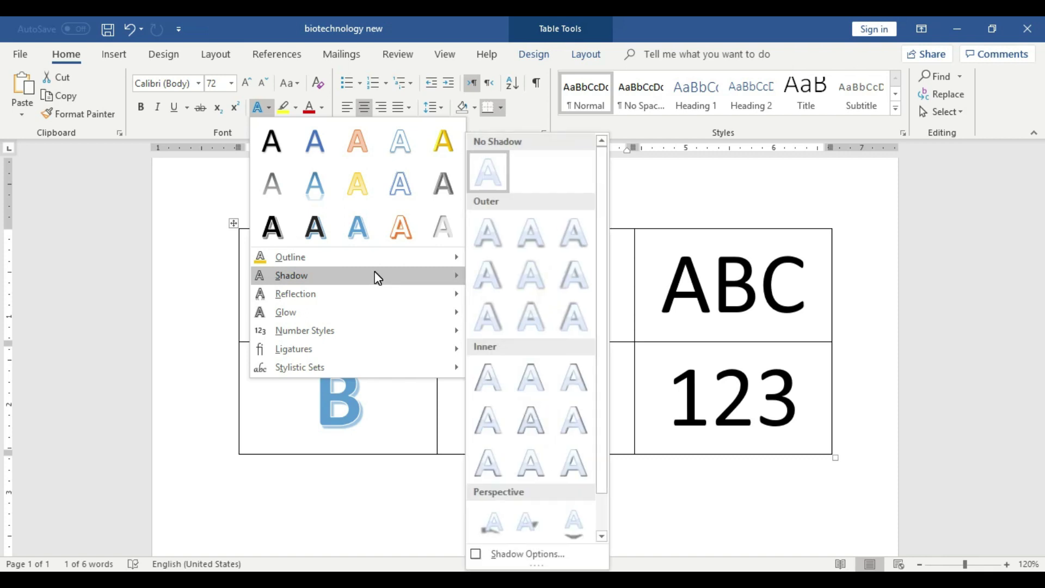
{"action": "left_click", "coordinate": [486, 239]}
{"action": "left_click_drag", "start_coordinate": [512, 414], "coordinate": [573, 427]}
{"action": "left_click", "coordinate": [573, 427]}
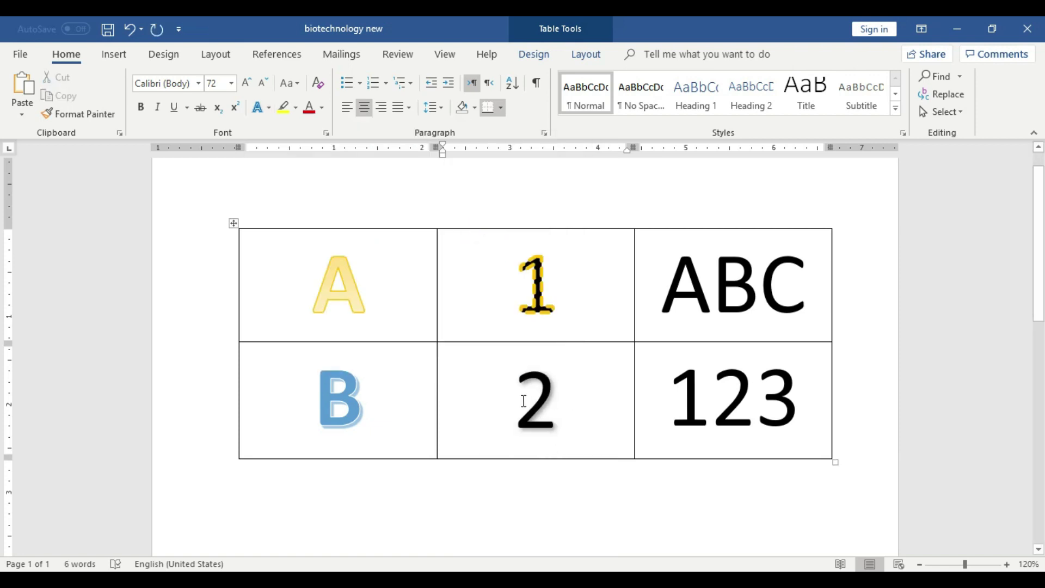
- Reselect the 2 and check the text effects gallery, closing it without changes
{"action": "scroll", "coordinate": [554, 393], "scroll_direction": "down", "scroll_amount": 3}
{"action": "scroll", "coordinate": [554, 390], "scroll_direction": "down", "scroll_amount": 1}
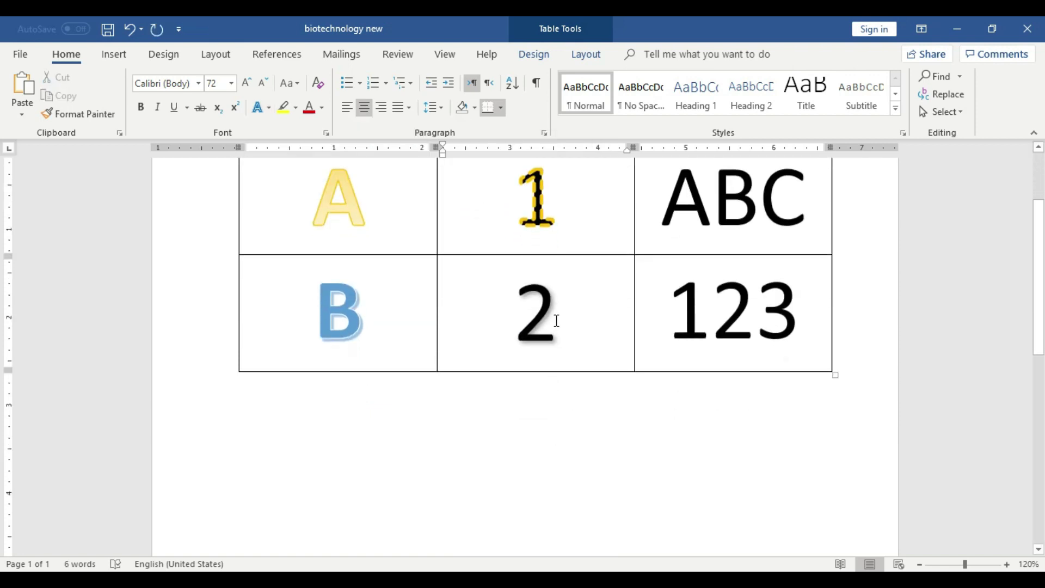
{"action": "double_click", "coordinate": [553, 320]}
{"action": "scroll", "coordinate": [578, 411], "scroll_direction": "up", "scroll_amount": 2}
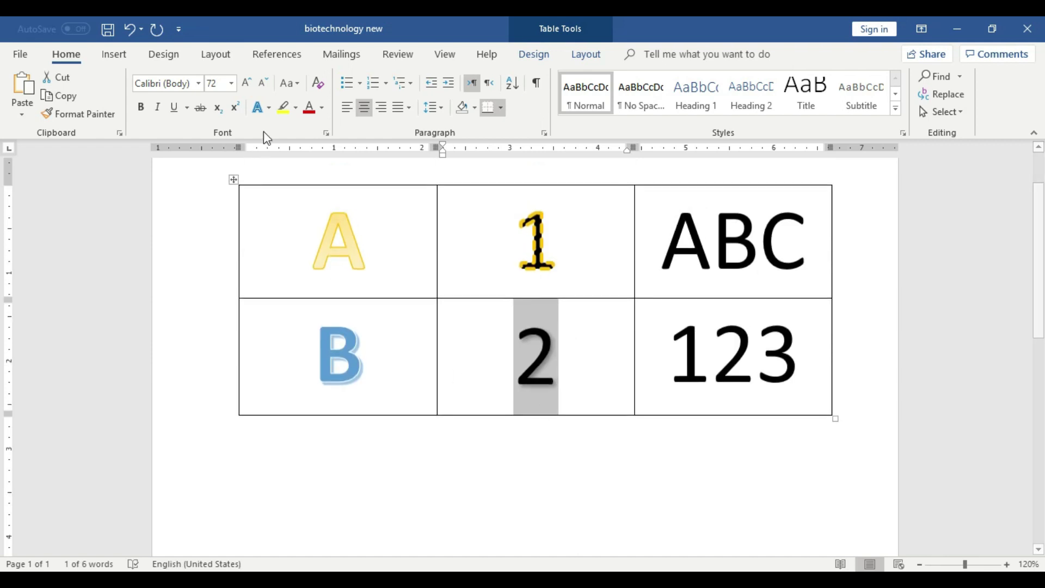
{"action": "left_click", "coordinate": [267, 107]}
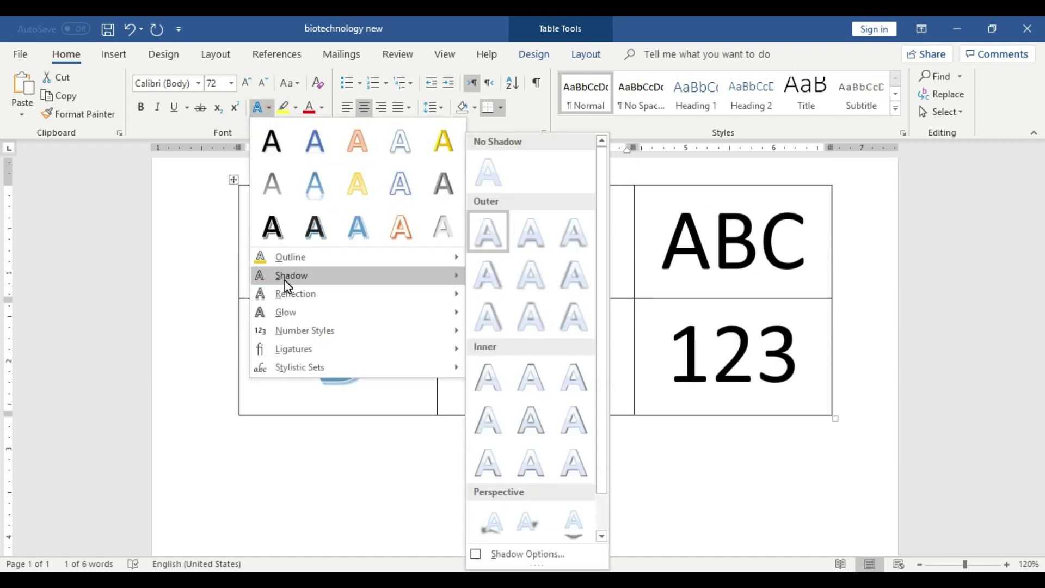
{"action": "left_click", "coordinate": [797, 250]}
- Apply a Perspective upper-left shadow to ABC in the top-right cell
{"action": "left_click_drag", "start_coordinate": [797, 249], "coordinate": [660, 250]}
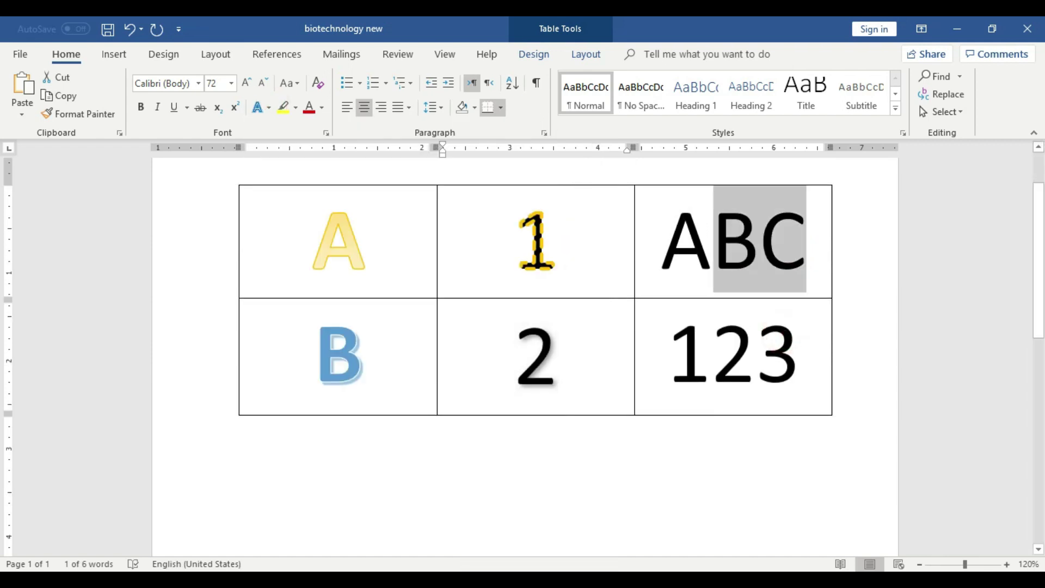
{"action": "left_click", "coordinate": [267, 107]}
{"action": "mouse_move", "coordinate": [292, 276]}
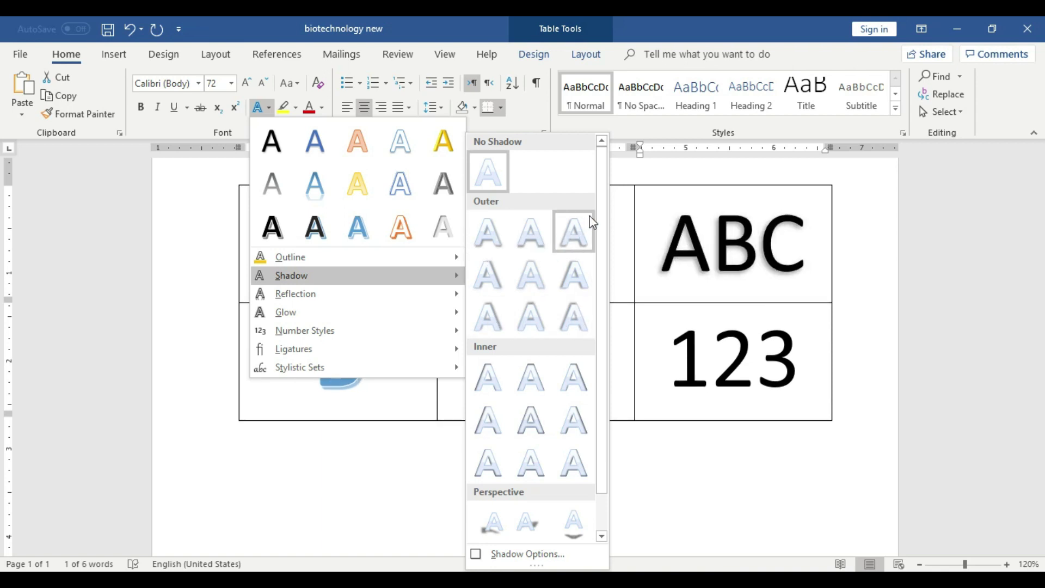
{"action": "left_click_drag", "start_coordinate": [597, 208], "coordinate": [601, 291]}
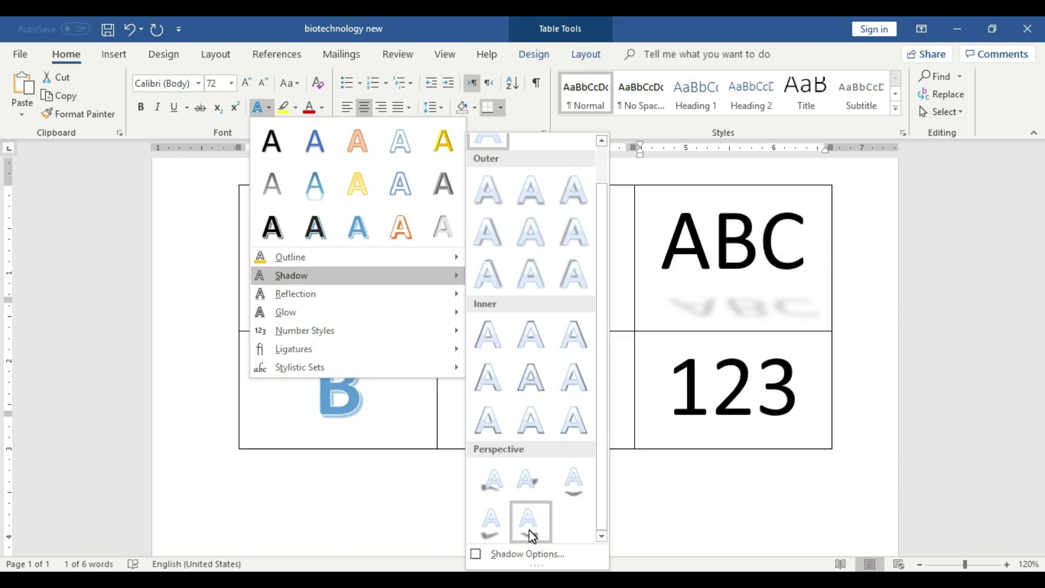
{"action": "left_click", "coordinate": [483, 486]}
{"action": "left_click", "coordinate": [681, 485]}
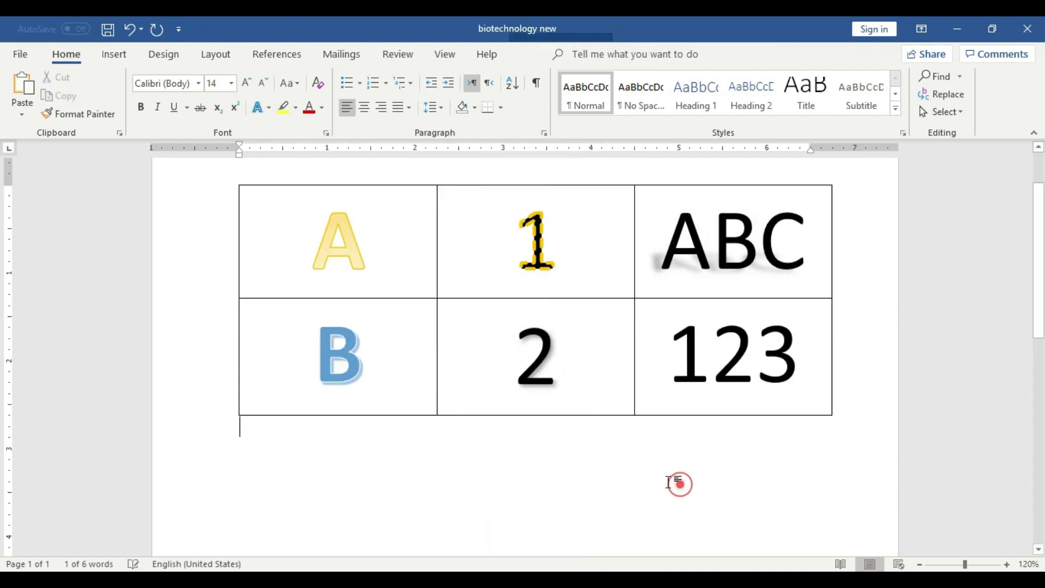
{"action": "scroll", "coordinate": [703, 318], "scroll_direction": "up", "scroll_amount": 3}
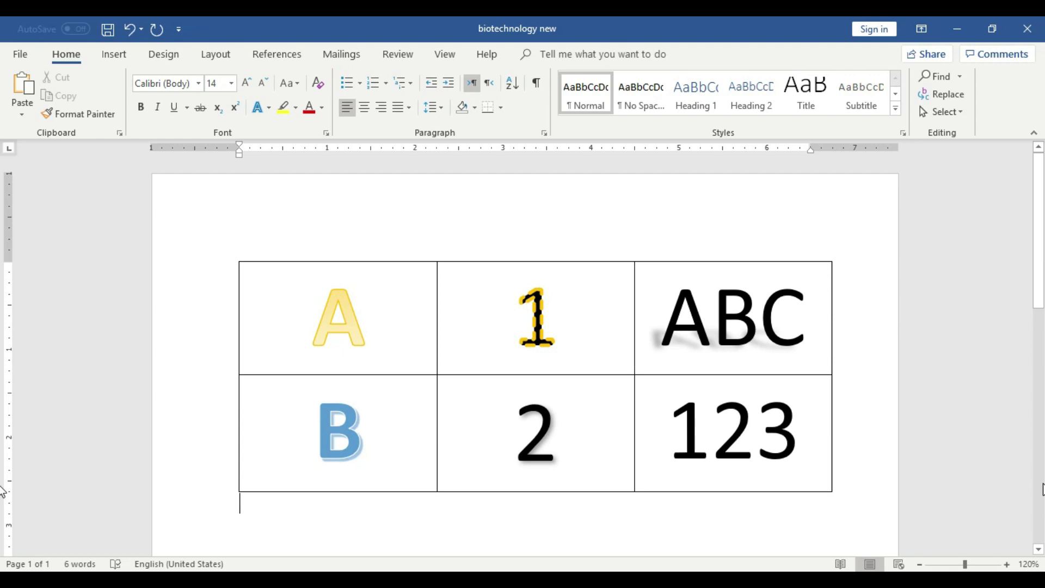
- Zoom in on the table and select 123 in the bottom-right cell
{"action": "double_click", "coordinate": [1008, 565]}
{"action": "left_click", "coordinate": [1008, 565]}
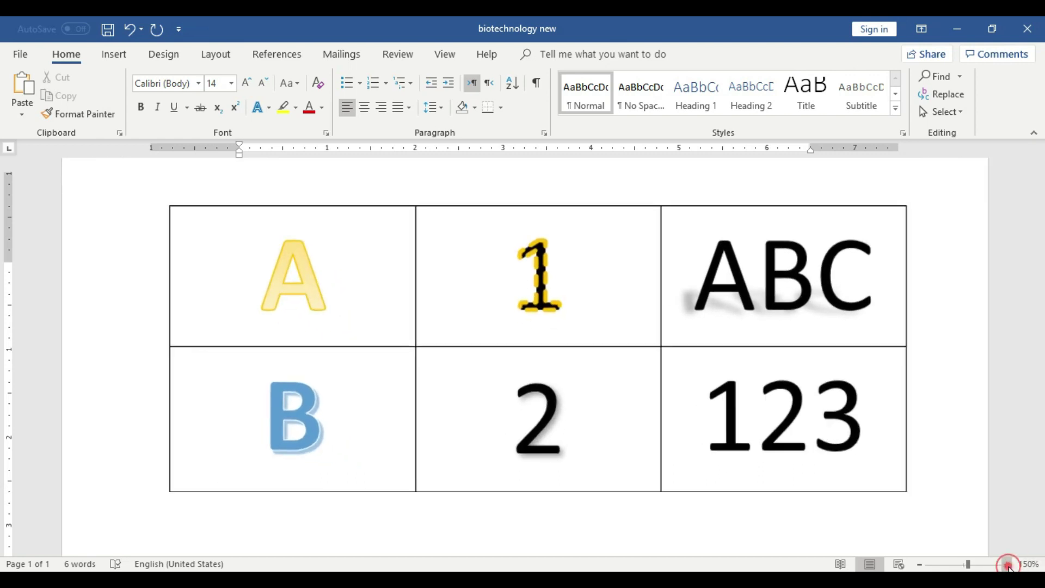
{"action": "left_click", "coordinate": [686, 291]}
{"action": "left_click", "coordinate": [767, 308]}
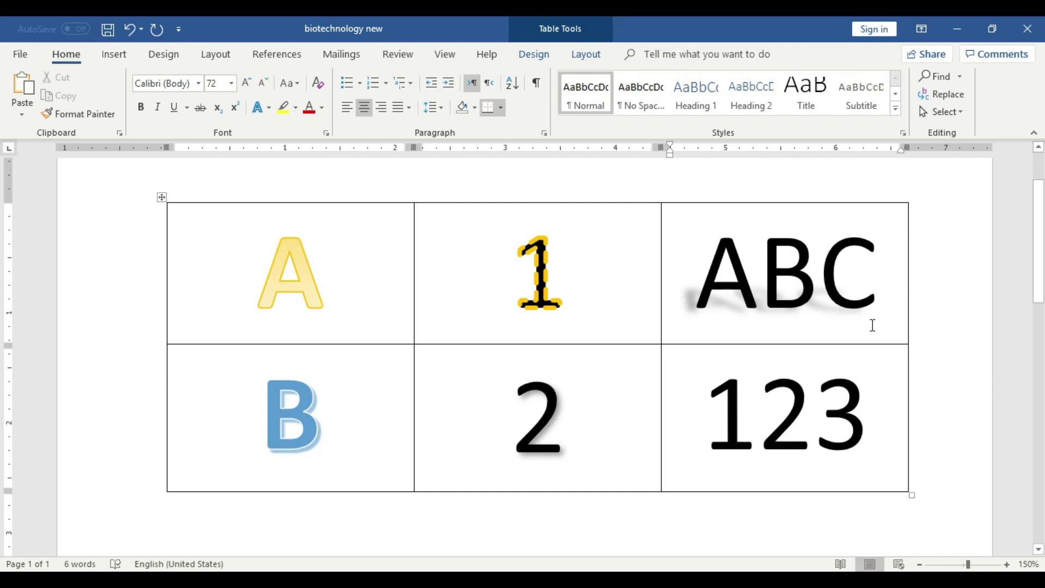
{"action": "left_click", "coordinate": [877, 415]}
{"action": "left_click_drag", "start_coordinate": [752, 418], "coordinate": [717, 415]}
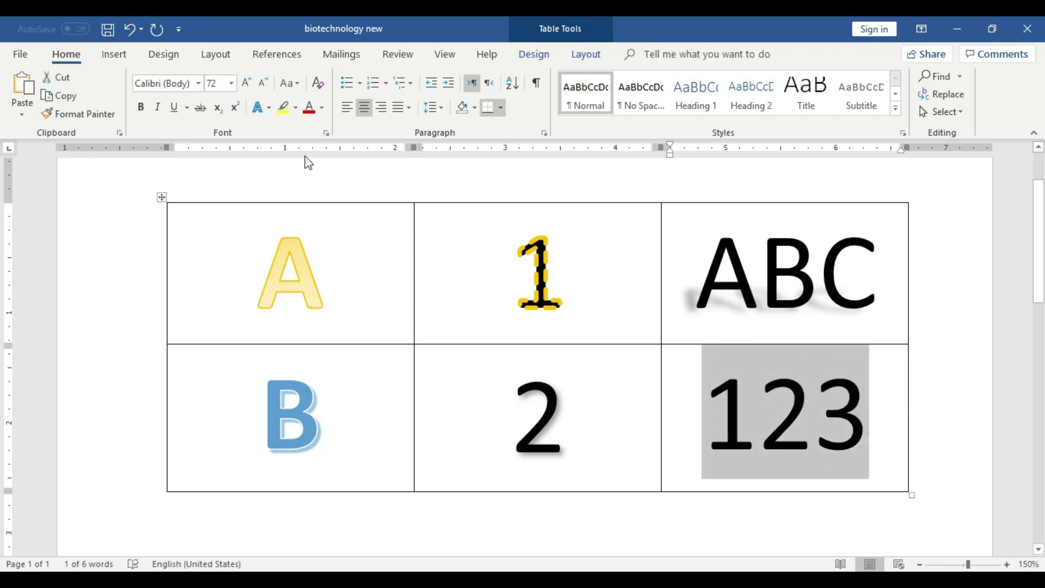
- Review the Format Text Effects shadow and reflection settings for 123, then close the pane
{"action": "left_click", "coordinate": [271, 109]}
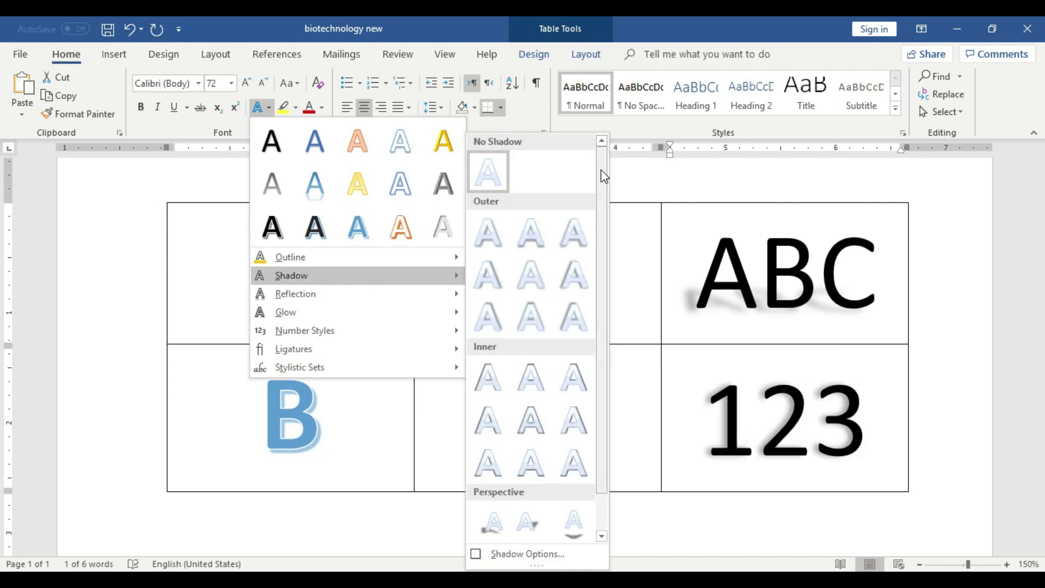
{"action": "left_click_drag", "start_coordinate": [601, 170], "coordinate": [603, 294]}
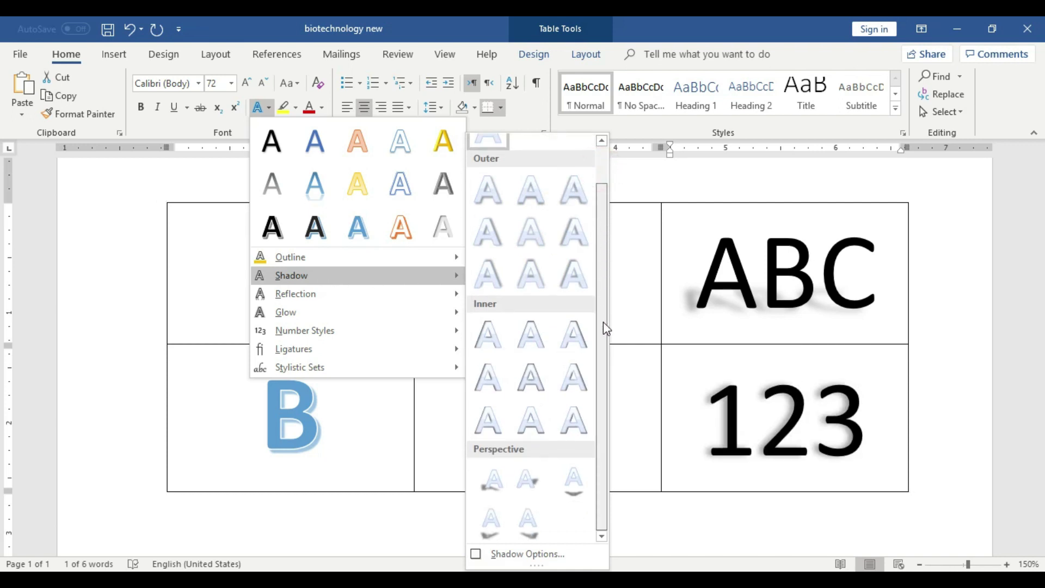
{"action": "left_click", "coordinate": [538, 556]}
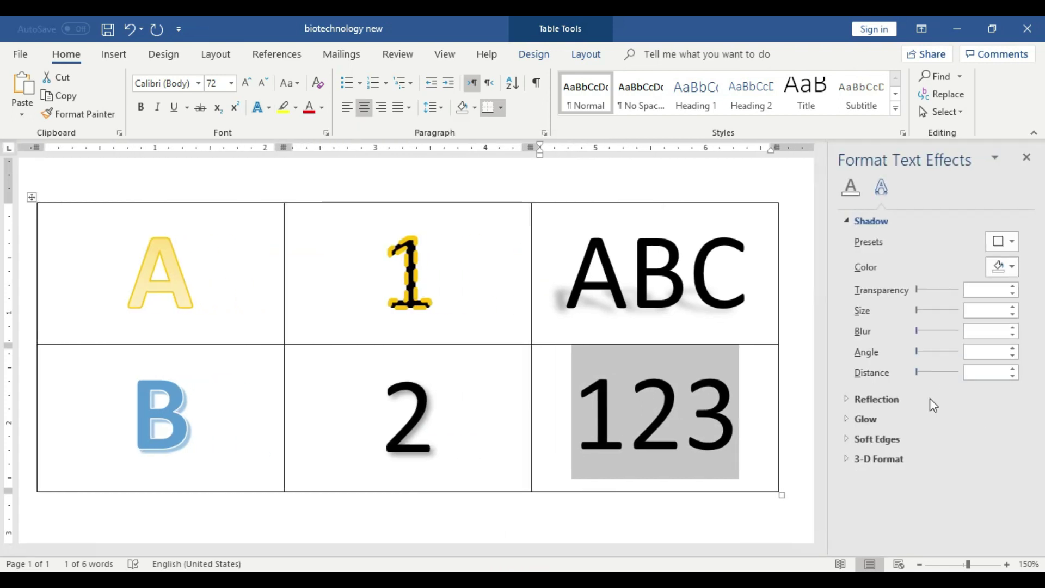
{"action": "left_click", "coordinate": [1007, 241]}
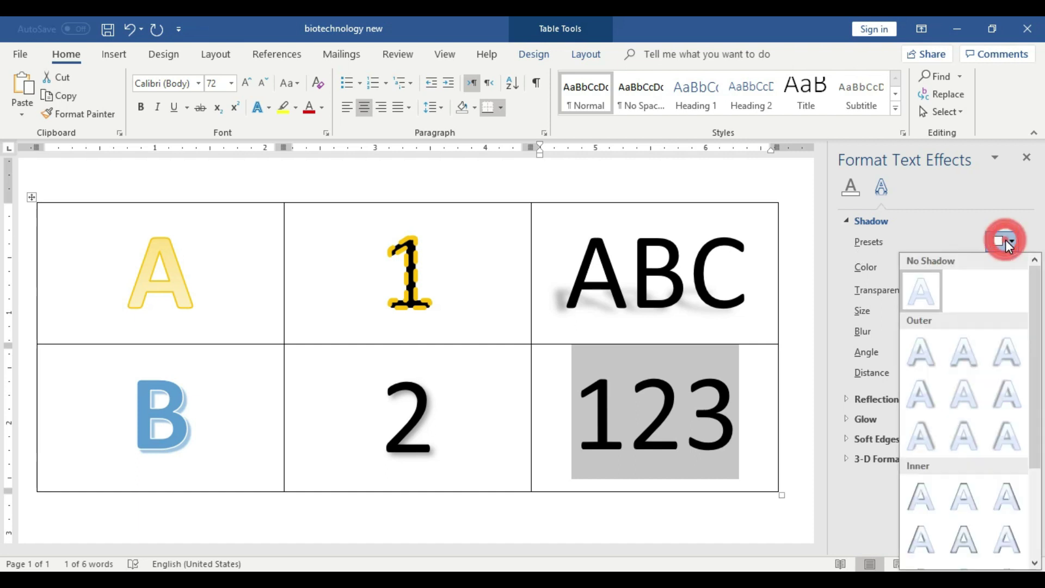
{"action": "left_click", "coordinate": [943, 206]}
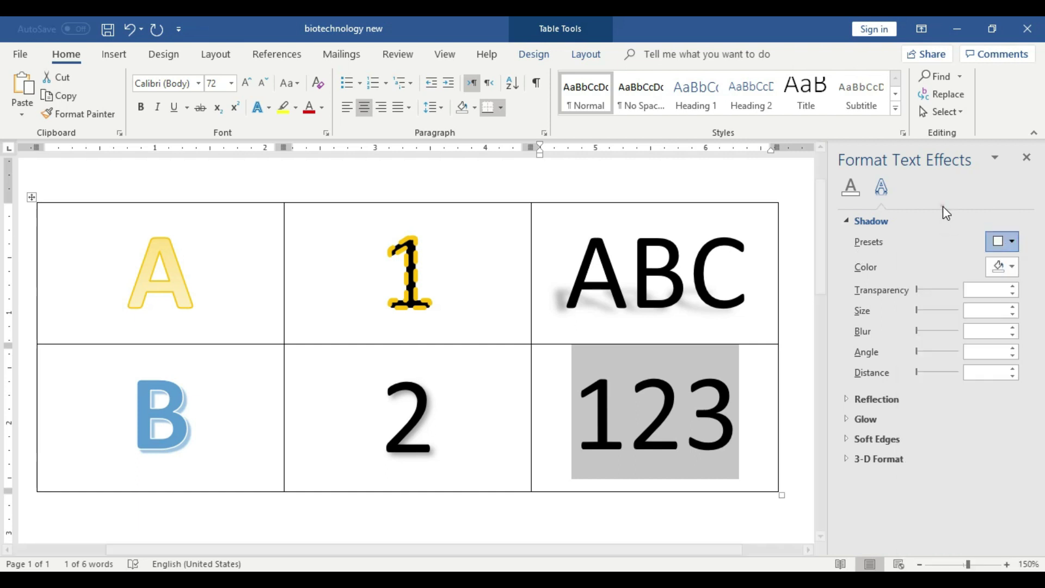
{"action": "left_click", "coordinate": [847, 399]}
{"action": "left_click", "coordinate": [847, 399]}
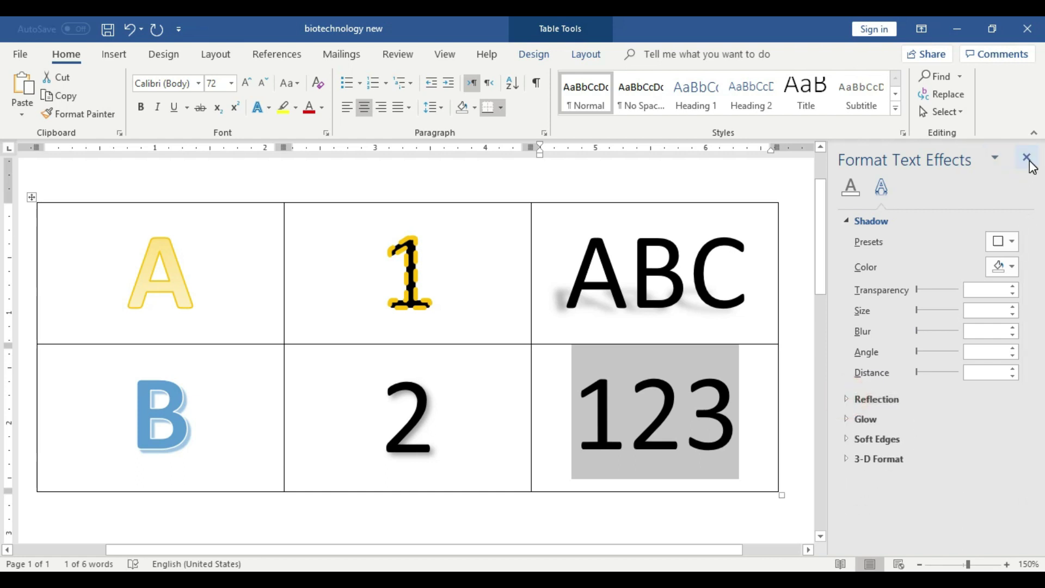
{"action": "left_click", "coordinate": [1027, 158]}
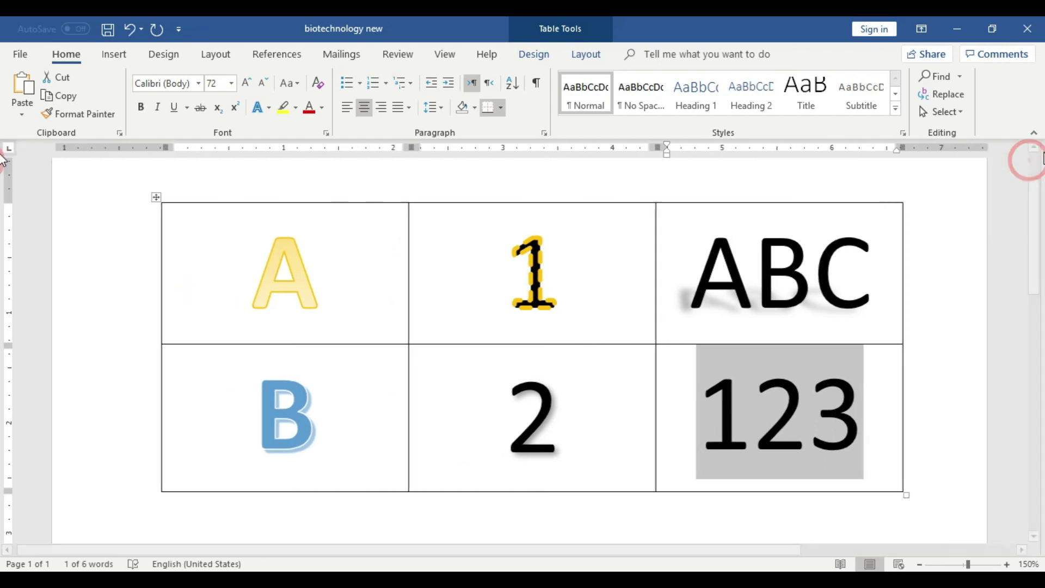
- Give 123 the Full Reflection: 4 pt offset text effect
{"action": "left_click", "coordinate": [269, 108]}
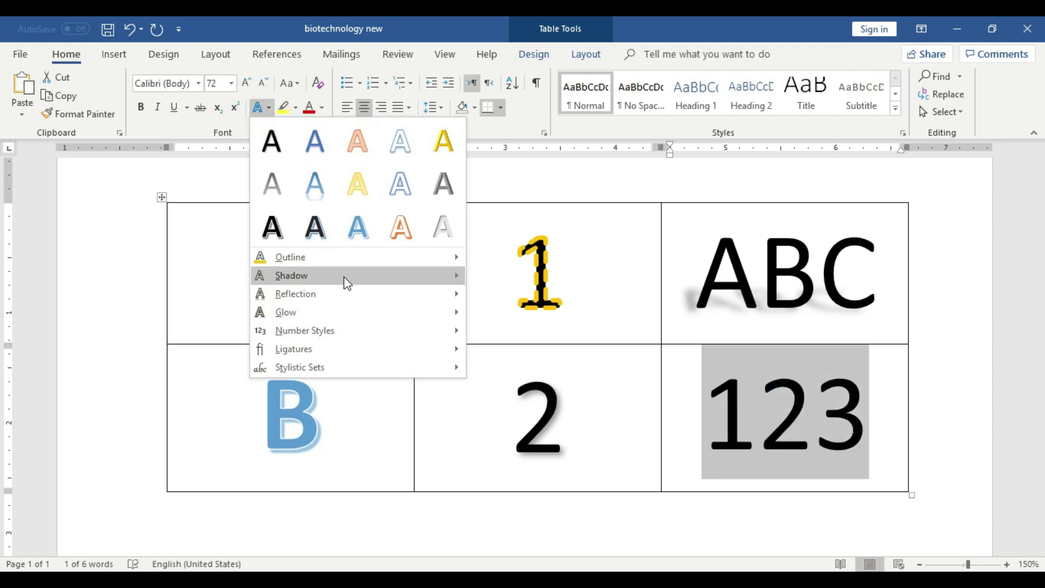
{"action": "left_click", "coordinate": [786, 430]}
{"action": "left_click_drag", "start_coordinate": [876, 427], "coordinate": [654, 416]}
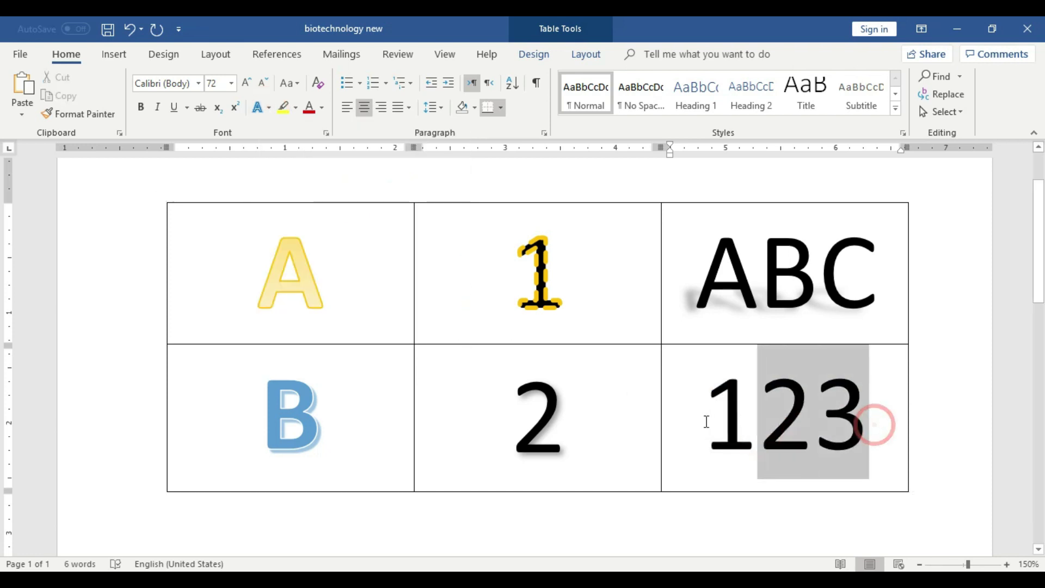
{"action": "left_click", "coordinate": [261, 107]}
{"action": "mouse_move", "coordinate": [296, 293]}
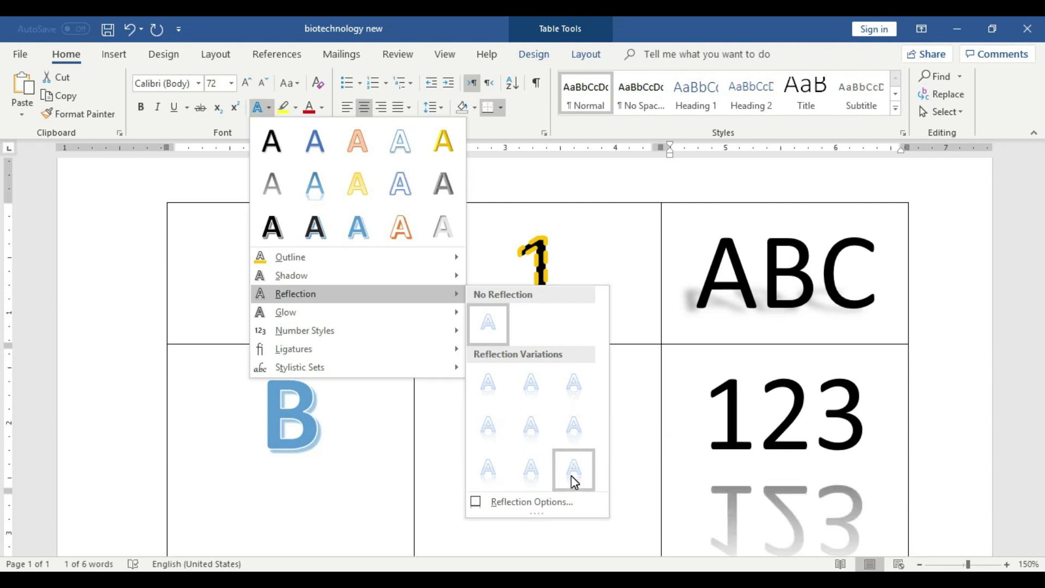
{"action": "left_click", "coordinate": [574, 434]}
{"action": "left_click", "coordinate": [877, 427]}
{"action": "scroll", "coordinate": [871, 435], "scroll_direction": "down", "scroll_amount": 2}
{"action": "scroll", "coordinate": [871, 435], "scroll_direction": "up", "scroll_amount": 2}
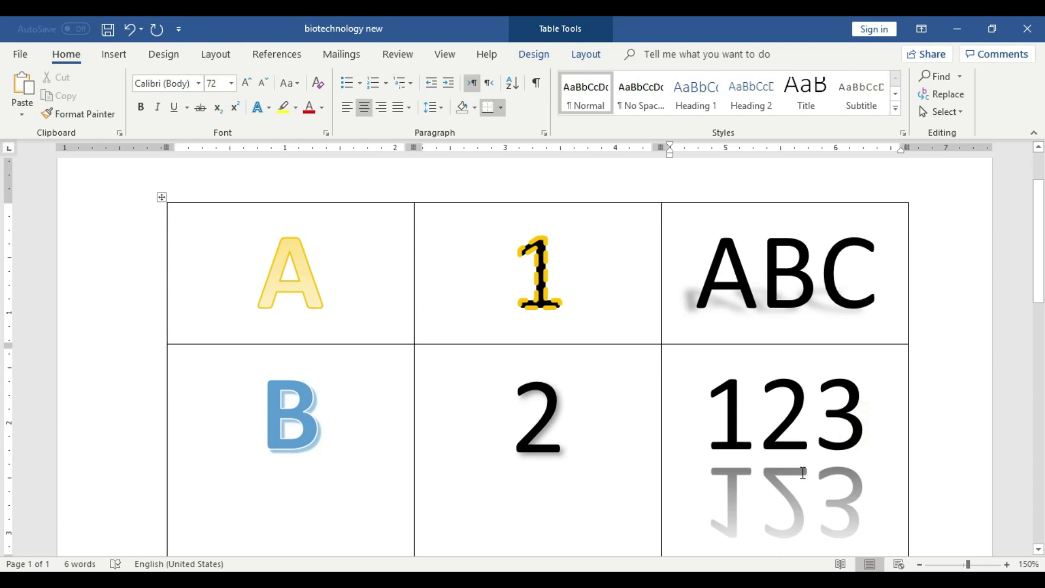
{"action": "scroll", "coordinate": [804, 472], "scroll_direction": "down", "scroll_amount": 3}
{"action": "scroll", "coordinate": [801, 472], "scroll_direction": "up", "scroll_amount": 1}
{"action": "scroll", "coordinate": [794, 467], "scroll_direction": "up", "scroll_amount": 3}
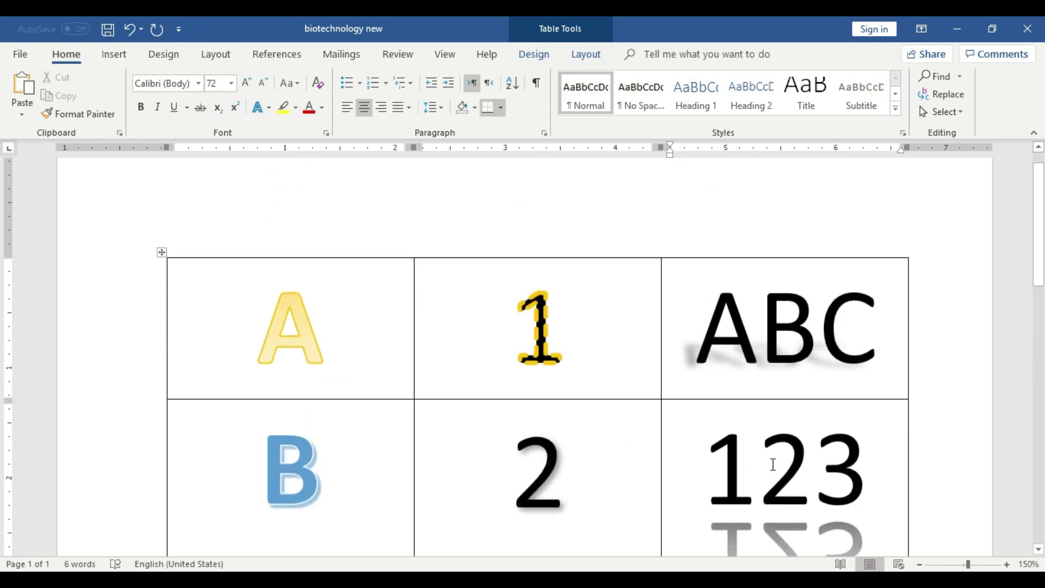
- Apply a green Glow variation to ABC in the top-right cell
{"action": "left_click_drag", "start_coordinate": [864, 326], "coordinate": [711, 358]}
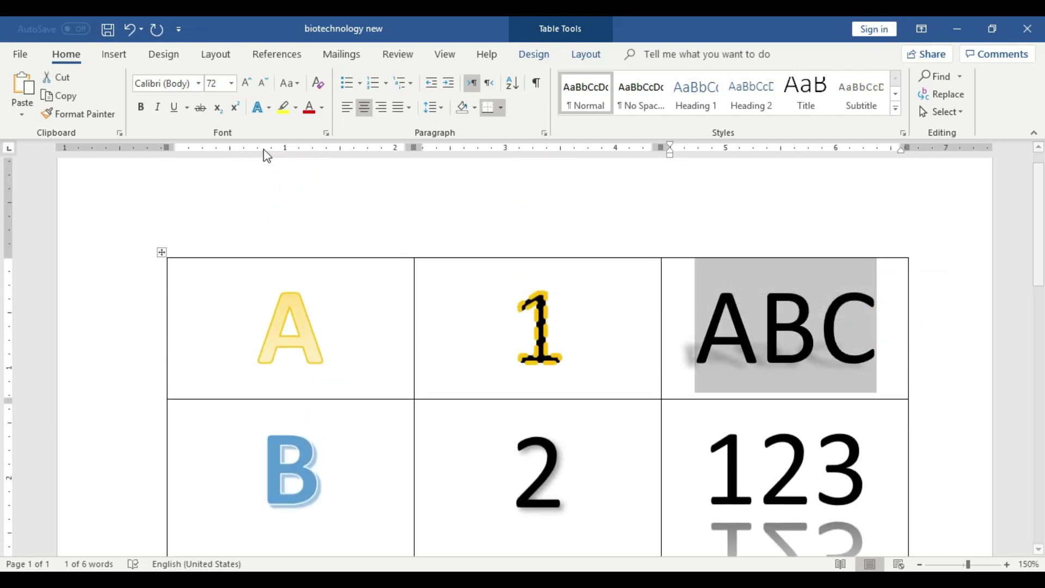
{"action": "left_click", "coordinate": [268, 108]}
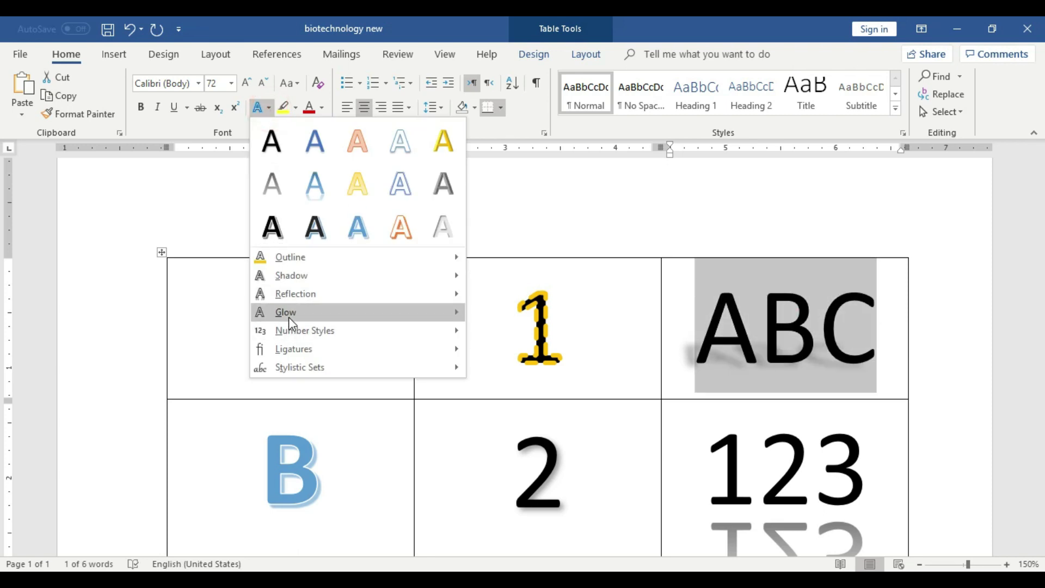
{"action": "mouse_move", "coordinate": [286, 312]}
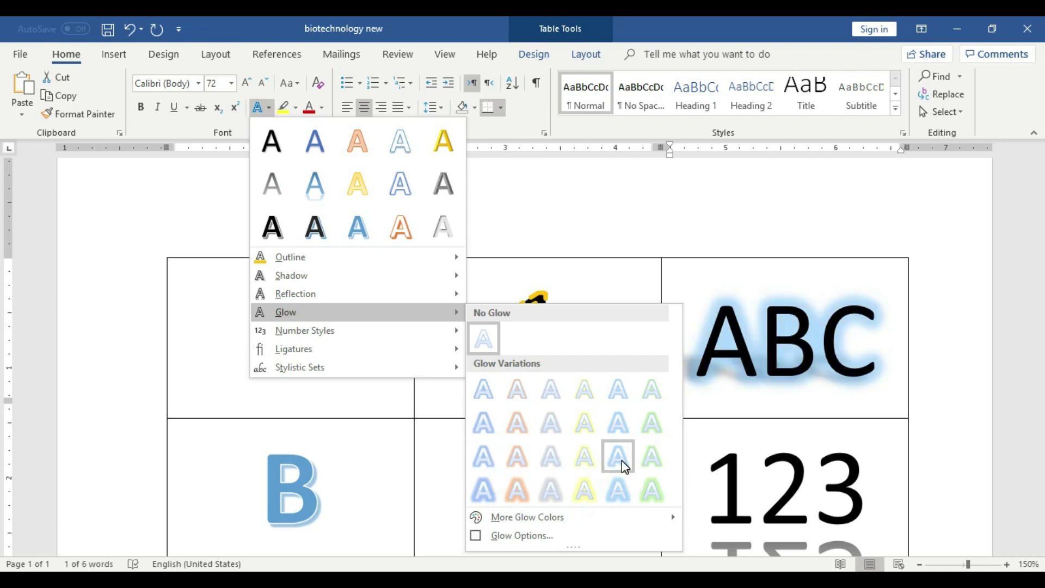
{"action": "left_click", "coordinate": [651, 457]}
{"action": "left_click", "coordinate": [602, 327]}
- Reselect ABC and check the text effects, keeping the green glow
{"action": "left_click_drag", "start_coordinate": [875, 350], "coordinate": [697, 351]}
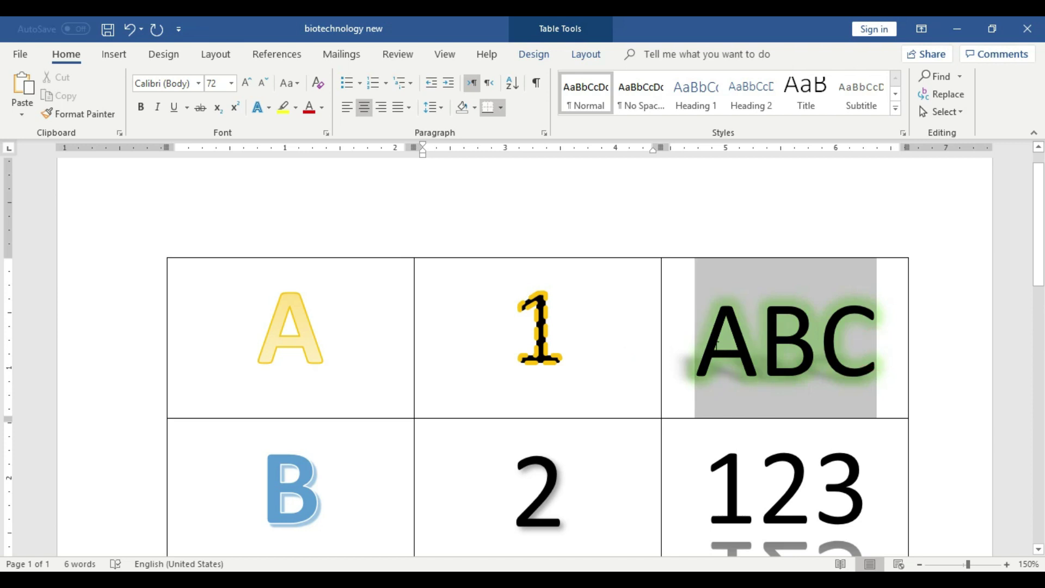
{"action": "left_click", "coordinate": [731, 376]}
{"action": "left_click_drag", "start_coordinate": [858, 344], "coordinate": [709, 336]}
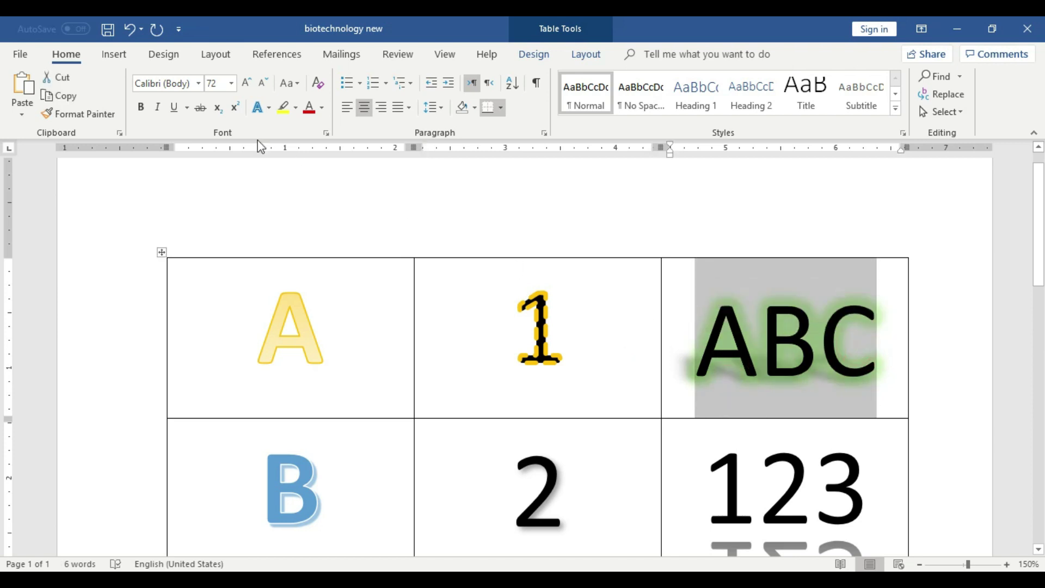
{"action": "left_click", "coordinate": [268, 107]}
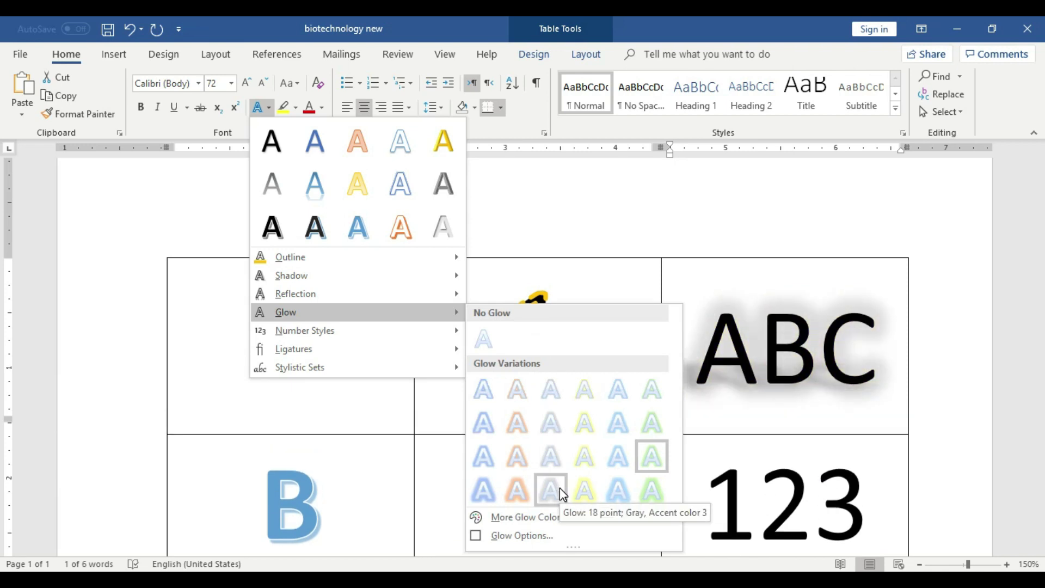
{"action": "left_click", "coordinate": [322, 446]}
{"action": "scroll", "coordinate": [367, 473], "scroll_direction": "down", "scroll_amount": 5}
{"action": "scroll", "coordinate": [367, 470], "scroll_direction": "up", "scroll_amount": 3}
{"action": "scroll", "coordinate": [367, 469], "scroll_direction": "down", "scroll_amount": 3}
{"action": "left_click", "coordinate": [927, 373]}
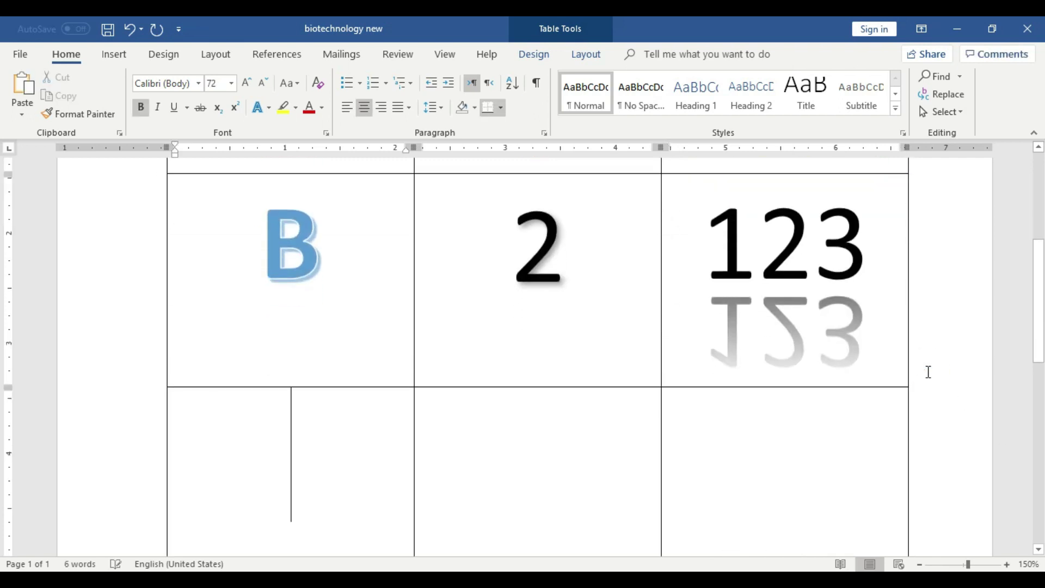
- Replace the whole table with the line 'Whet is Computer', correcting the spelling
{"action": "key", "text": "ctrl+a"}
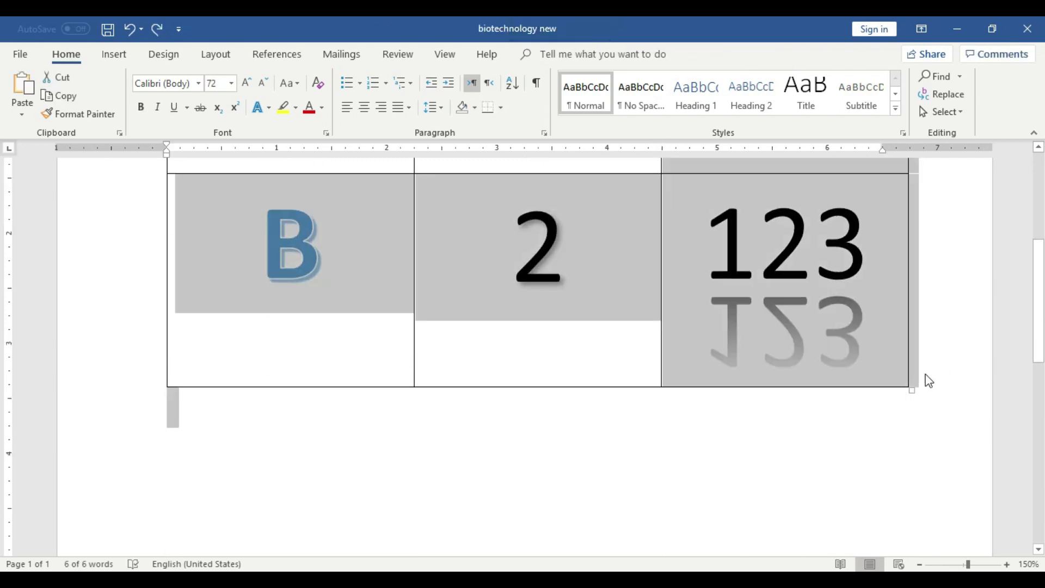
{"action": "key", "text": "Delete"}
{"action": "type", "text": "whay is"}
{"action": "type", "text": "omputer"}
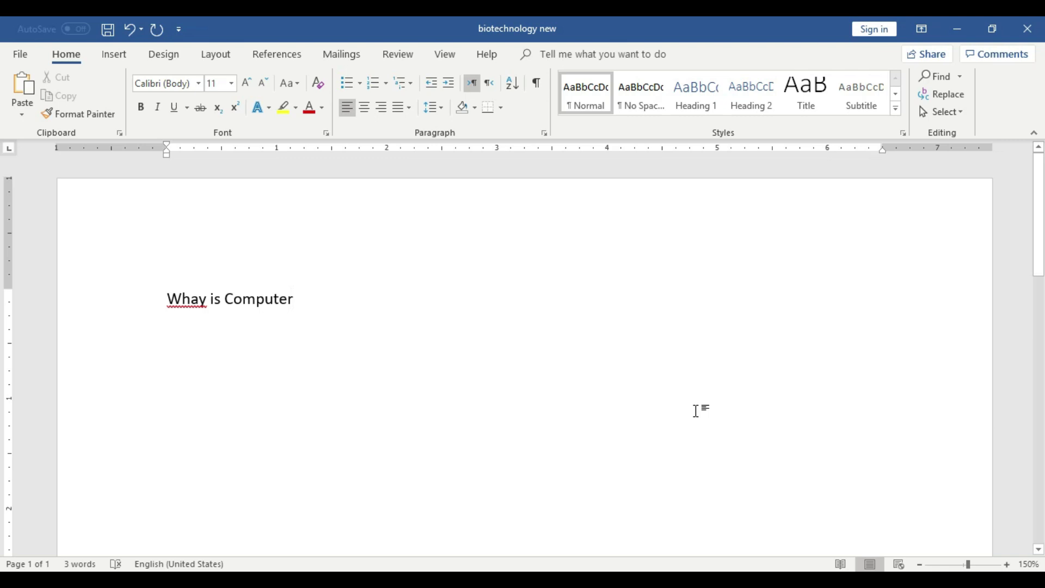
{"action": "right_click", "coordinate": [217, 329]}
{"action": "left_click", "coordinate": [210, 321]}
{"action": "left_click", "coordinate": [207, 301]}
{"action": "key", "text": "BackSpace"}
{"action": "type", "text": "t"}
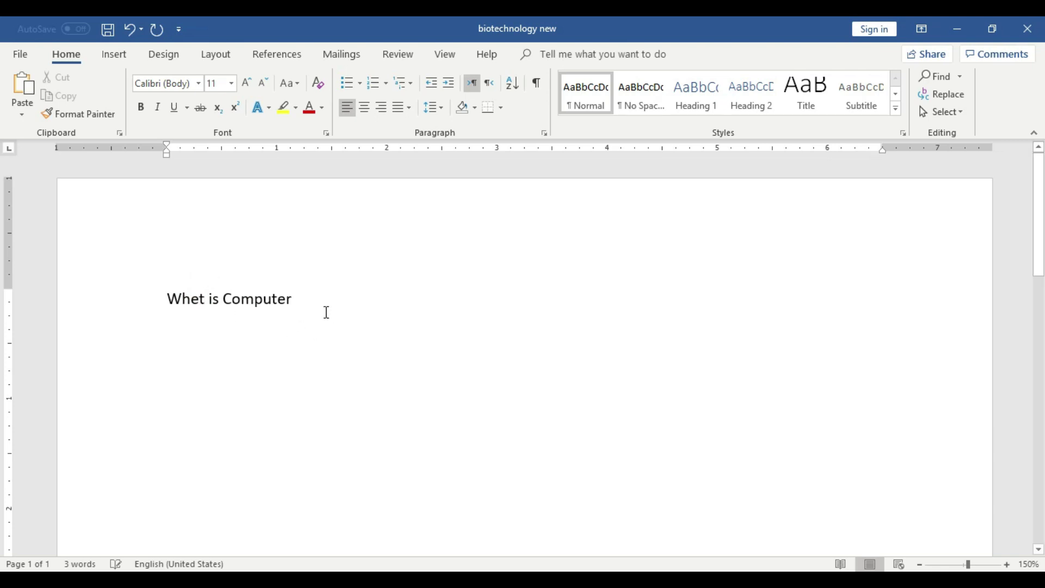
- Enlarge the heading to 20 pt and give it a green glow
{"action": "left_click_drag", "start_coordinate": [327, 312], "coordinate": [150, 303]}
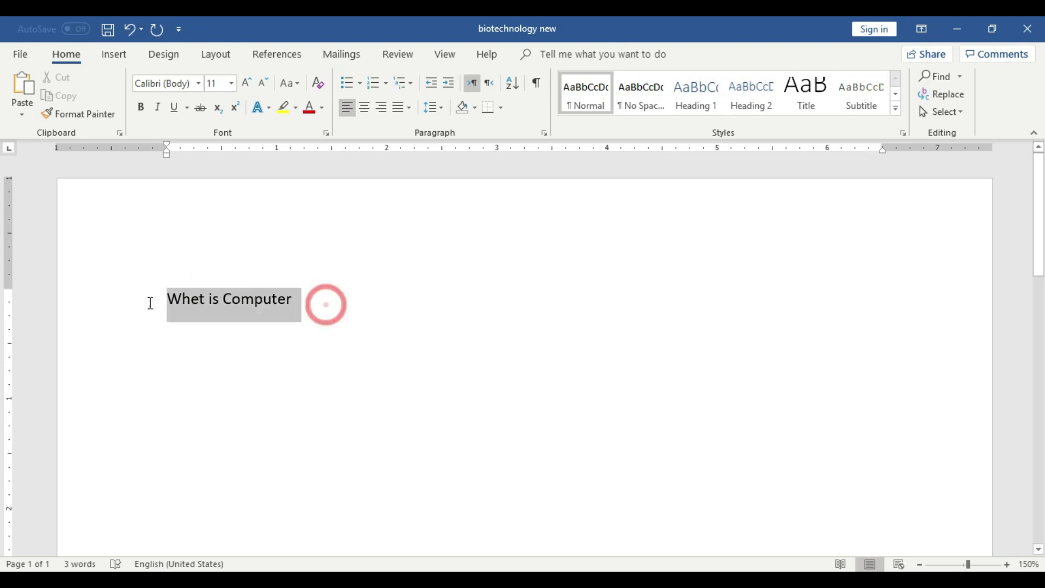
{"action": "left_click", "coordinate": [246, 84]}
{"action": "left_click", "coordinate": [246, 84]}
{"action": "left_click", "coordinate": [246, 84]}
{"action": "left_click", "coordinate": [246, 84]}
{"action": "left_click", "coordinate": [247, 84]}
{"action": "left_click", "coordinate": [262, 107]}
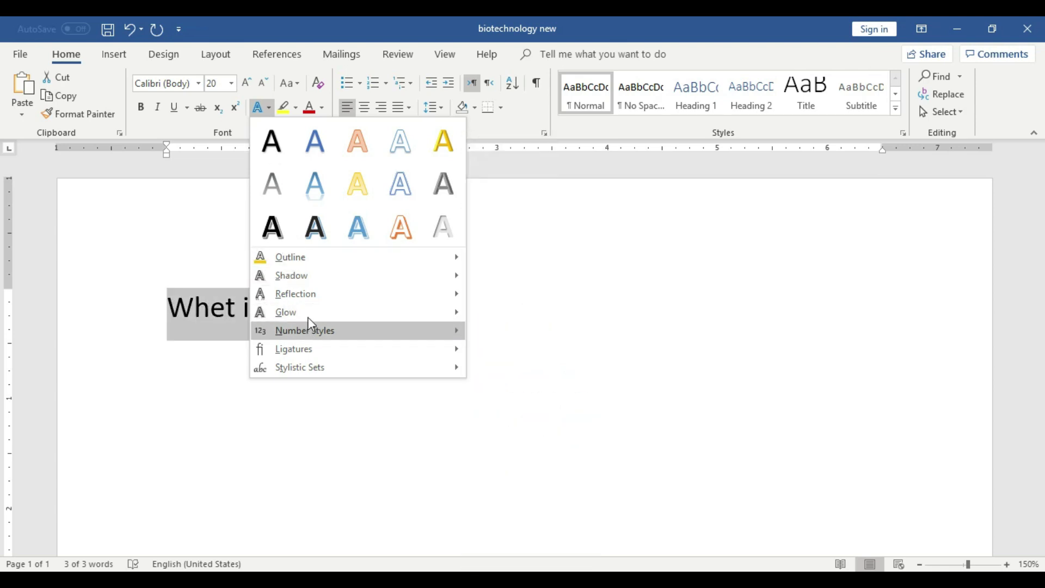
{"action": "mouse_move", "coordinate": [286, 312]}
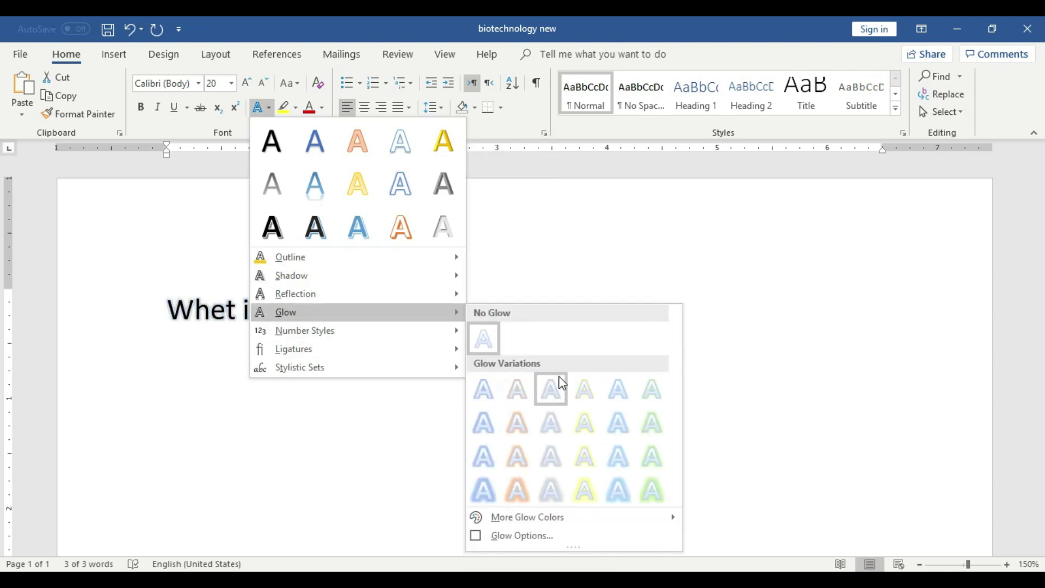
{"action": "left_click", "coordinate": [655, 396]}
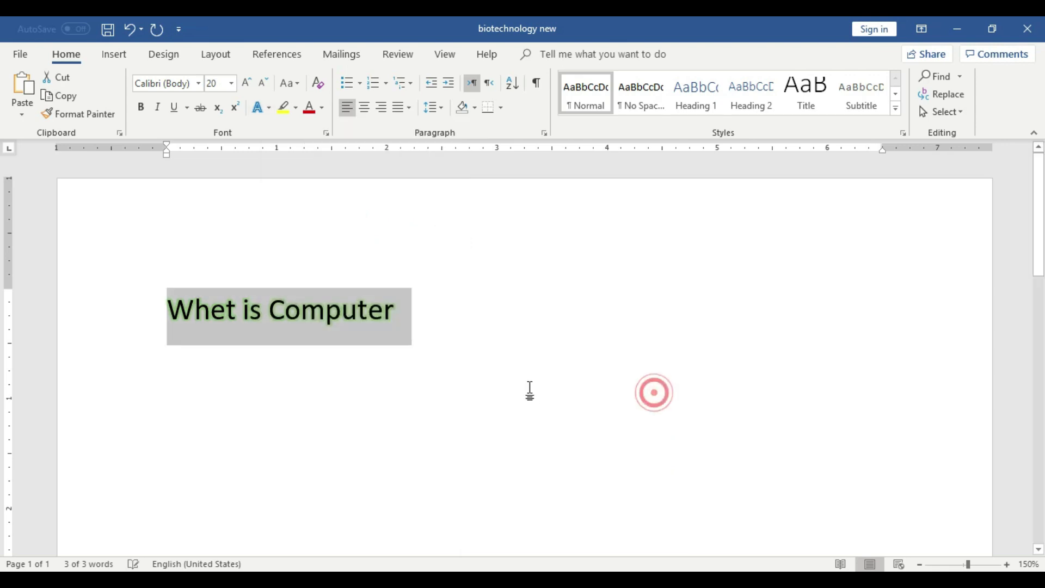
- Add a reflection variation beneath the 'Whet is Computer' heading
{"action": "left_click", "coordinate": [262, 107]}
{"action": "mouse_move", "coordinate": [295, 293]}
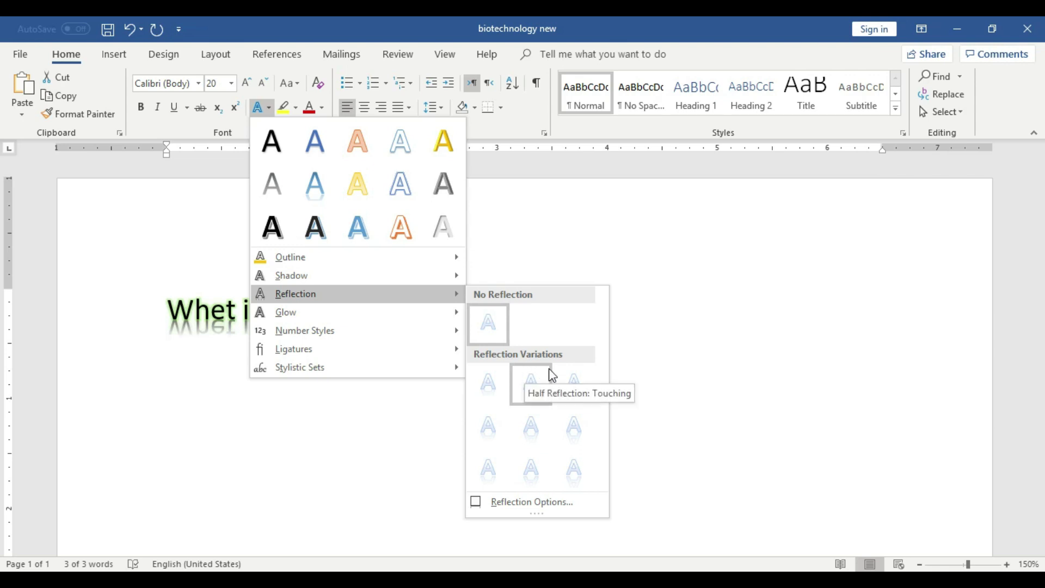
{"action": "left_click", "coordinate": [557, 373]}
{"action": "left_click", "coordinate": [545, 373]}
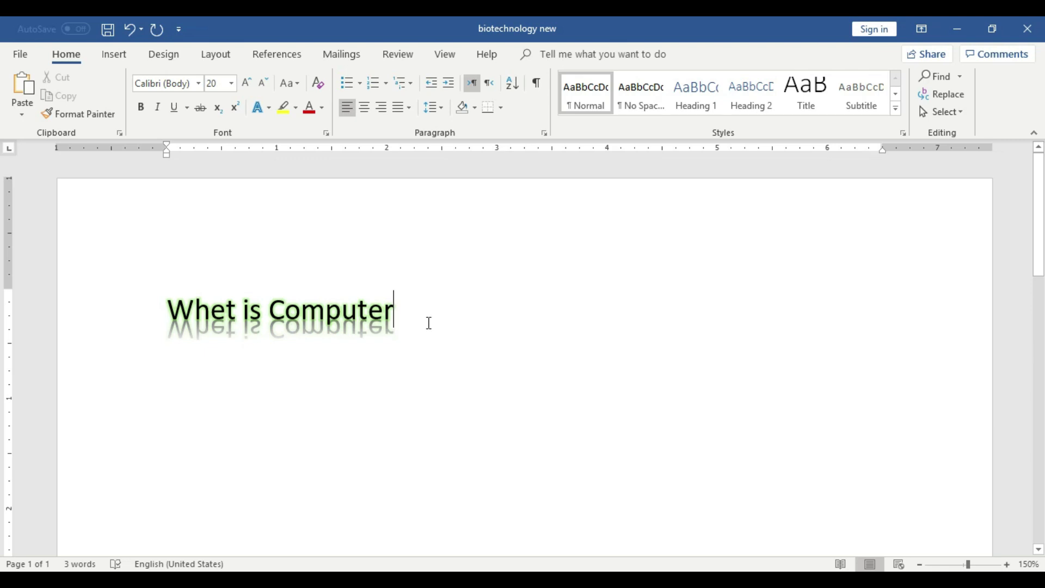
- Restyle the heading with the white-filled, blue-outlined text effect preset
{"action": "left_click_drag", "start_coordinate": [406, 315], "coordinate": [138, 303]}
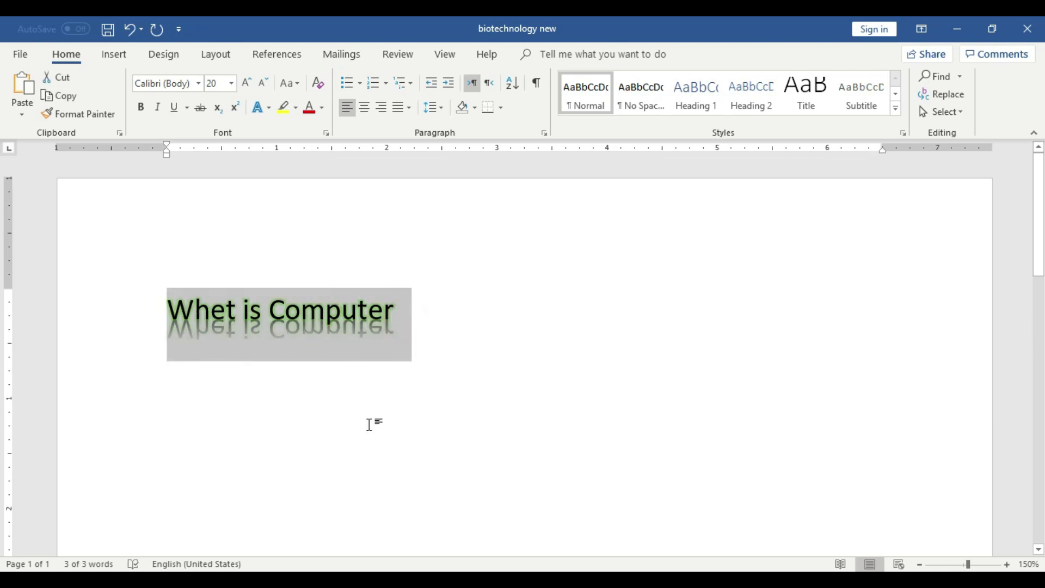
{"action": "left_click", "coordinate": [268, 107]}
{"action": "mouse_move", "coordinate": [292, 276]}
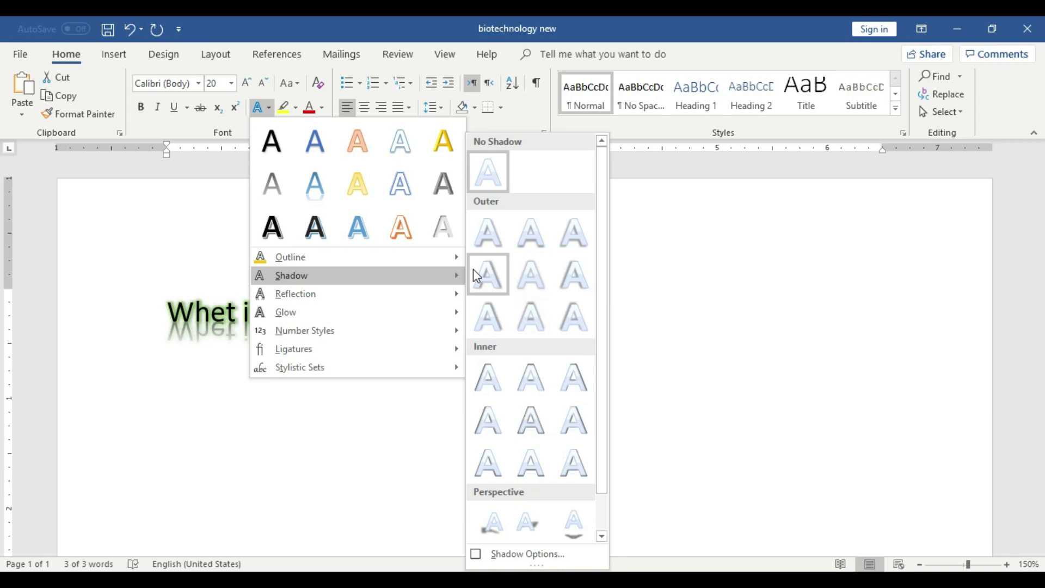
{"action": "left_click", "coordinate": [406, 189]}
{"action": "left_click", "coordinate": [508, 351]}
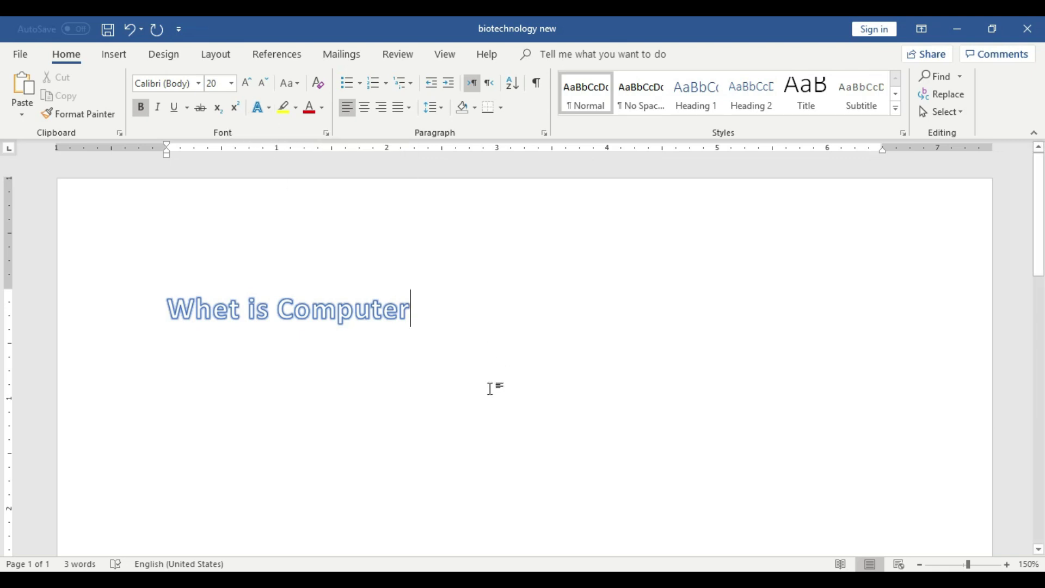
{"action": "left_click", "coordinate": [957, 33]}
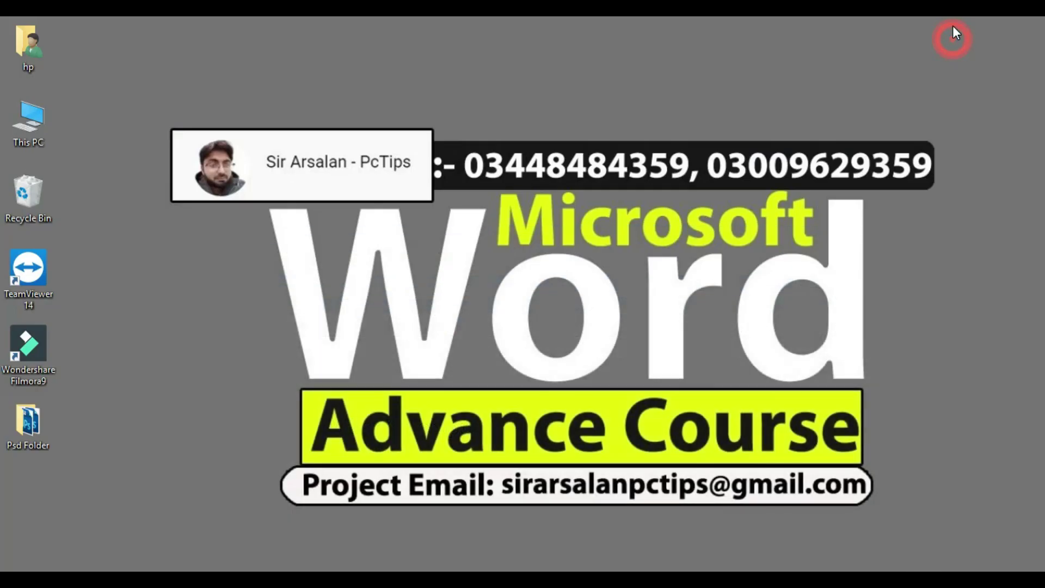